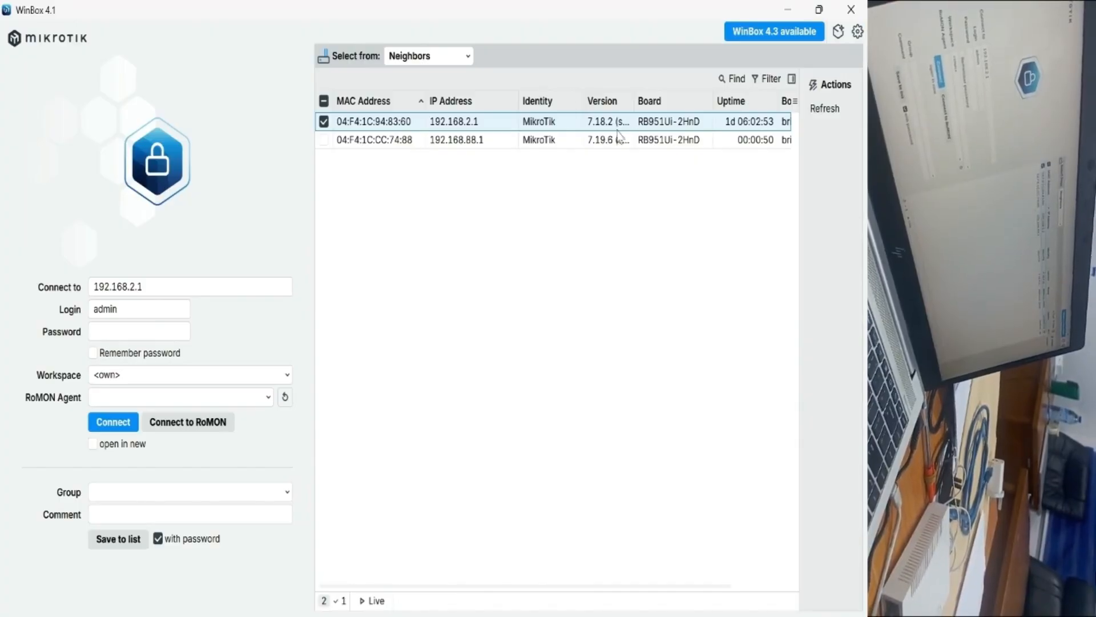
Step: Connect to the neighbor router running version 7.19.6 by its MAC address as admin, entering the login password
left_click(382, 143)
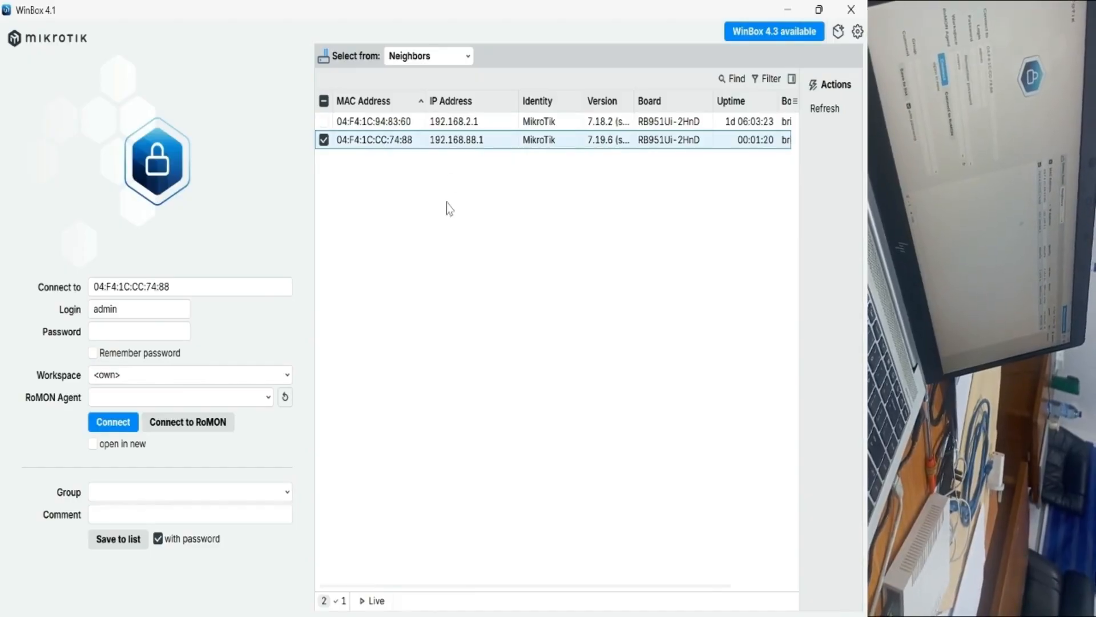
left_click(469, 124)
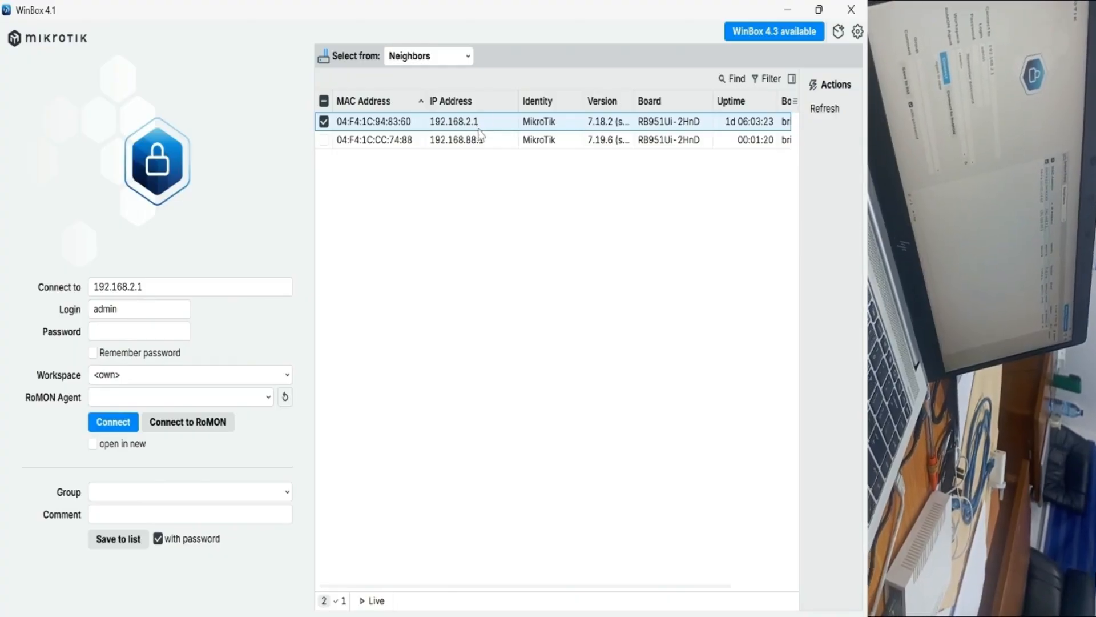
left_click(349, 143)
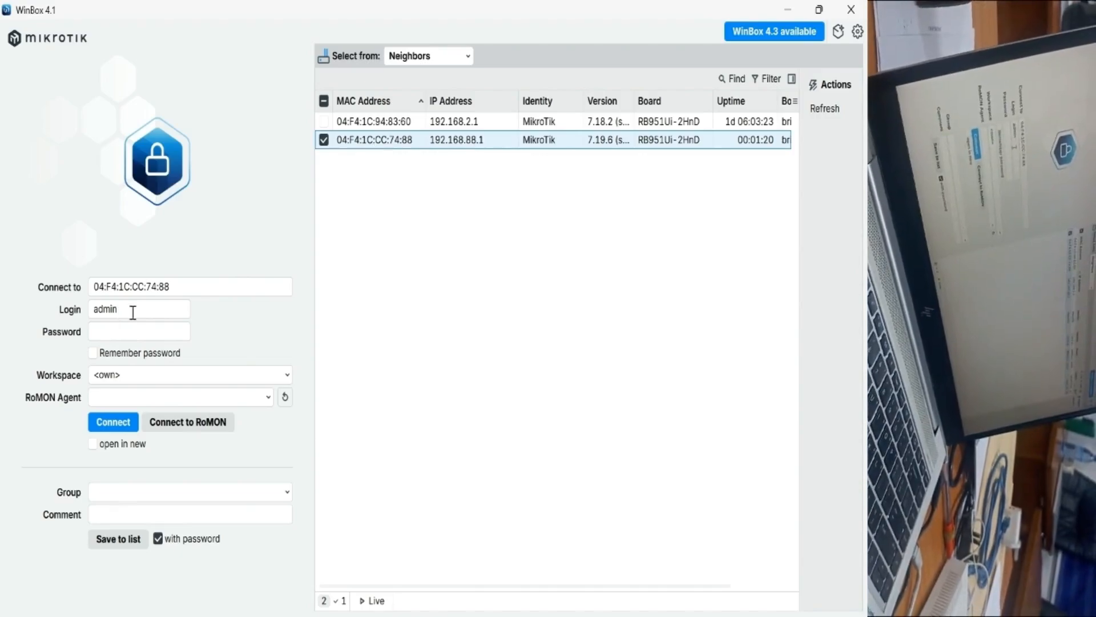
left_click(117, 330)
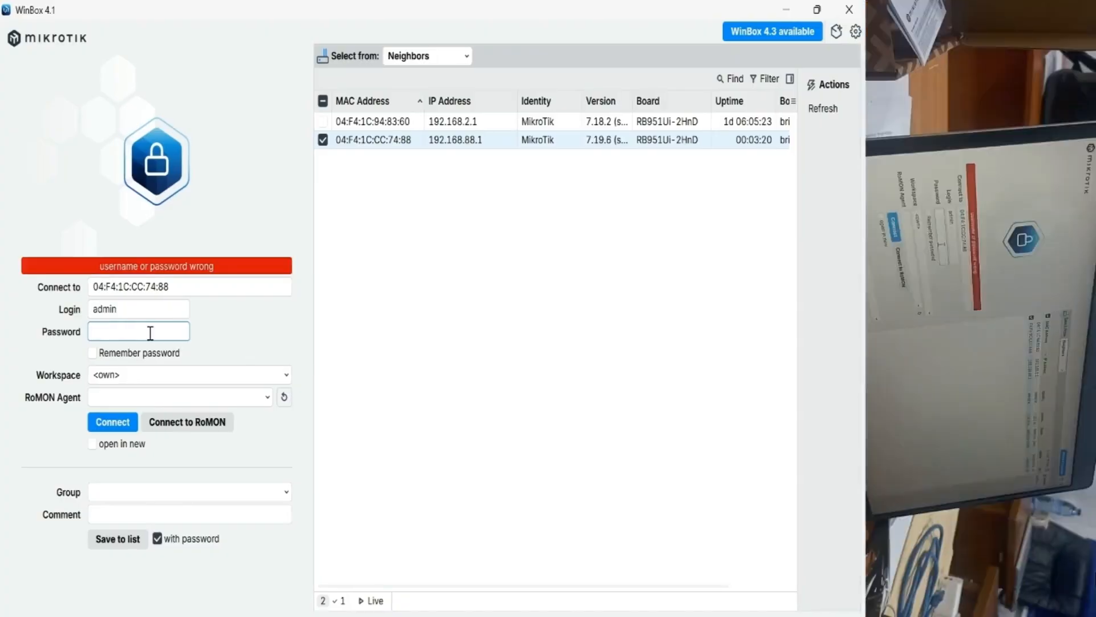
type("•••")
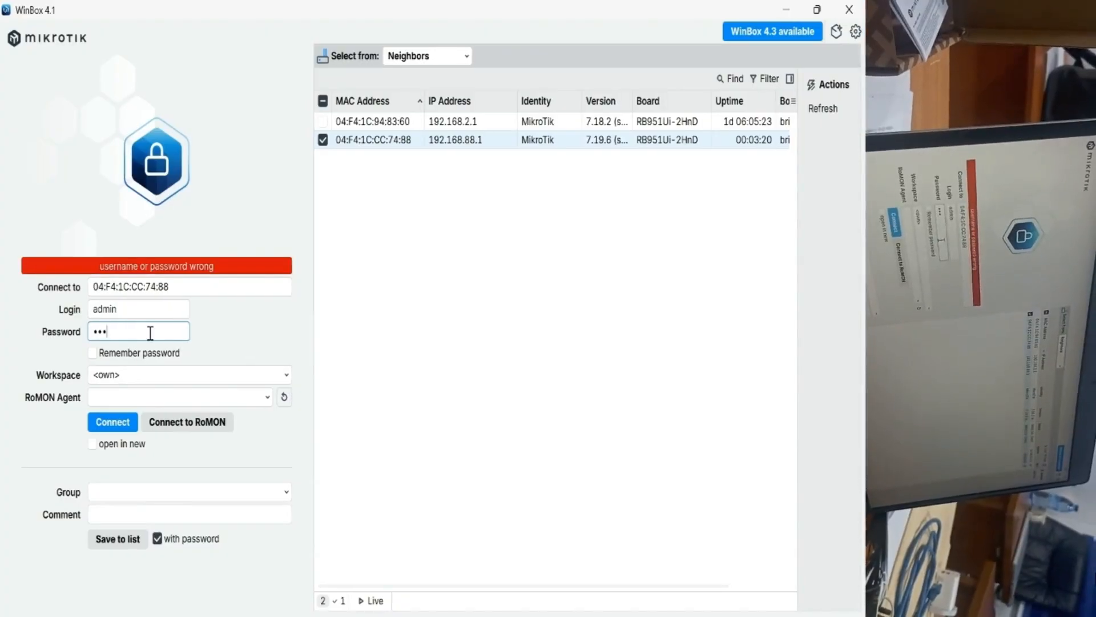
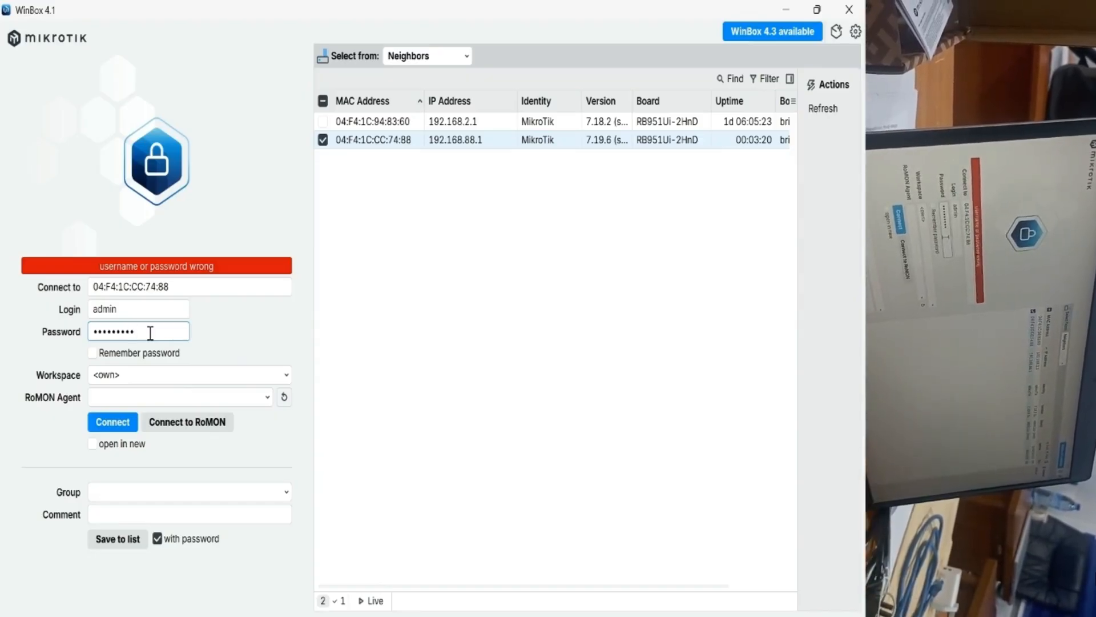
type("*")
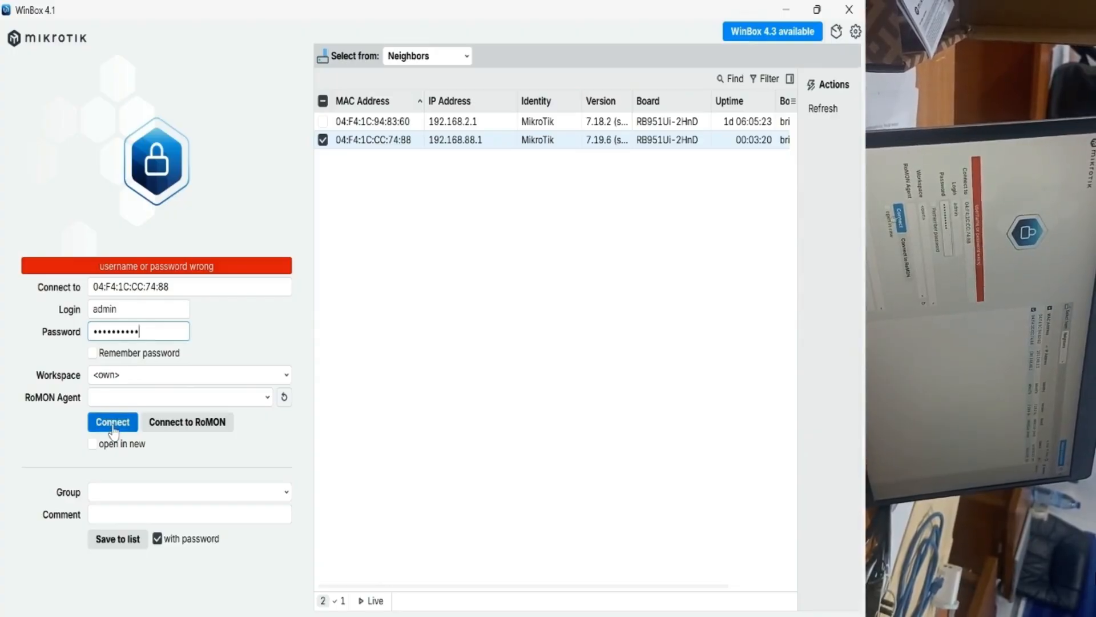
left_click(112, 426)
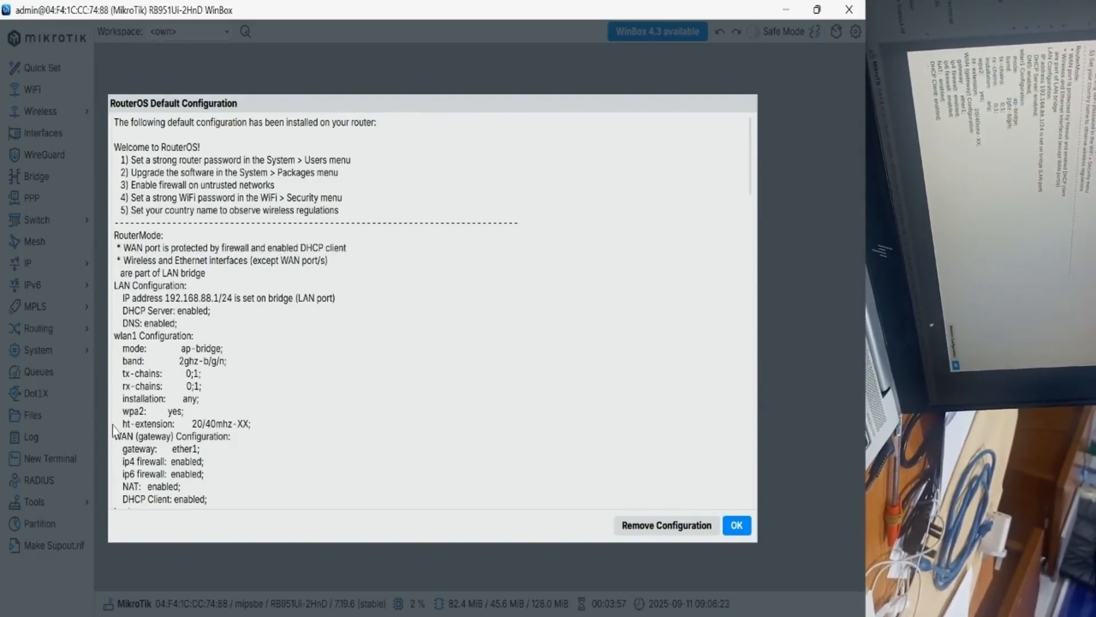
Step: Remove the router's default configuration, retry the connection, and close the lost session
left_click(658, 531)
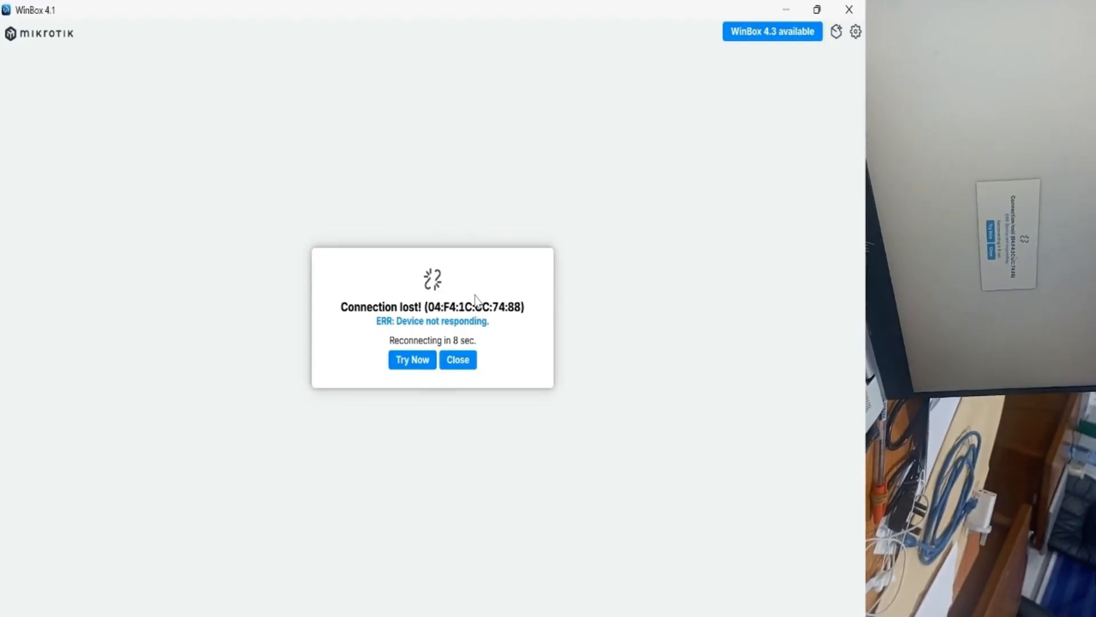
left_click(412, 360)
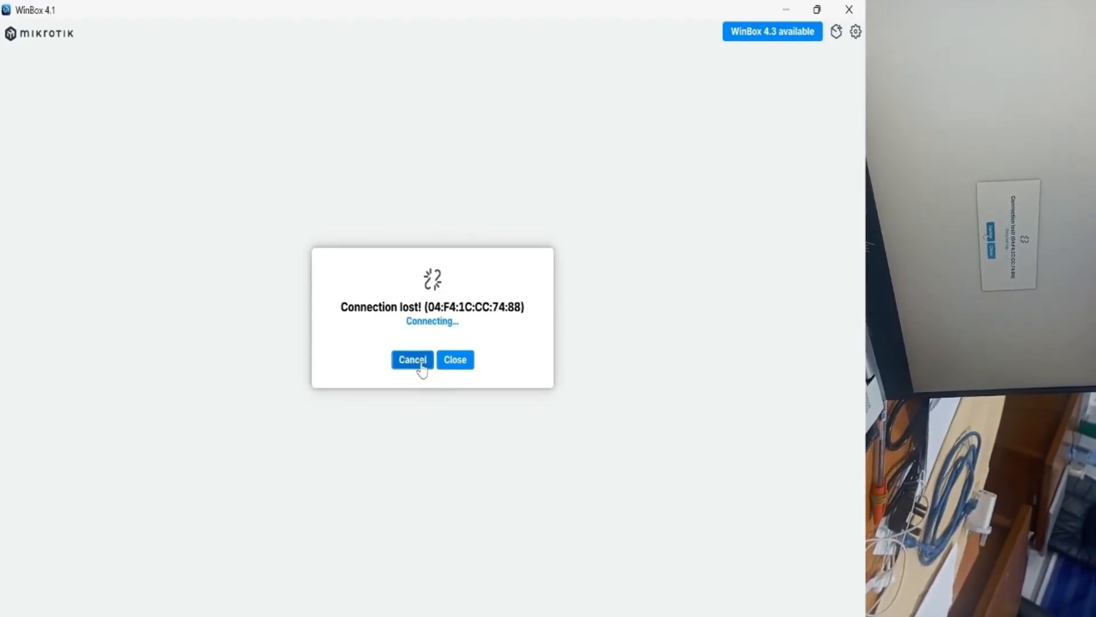
left_click(457, 359)
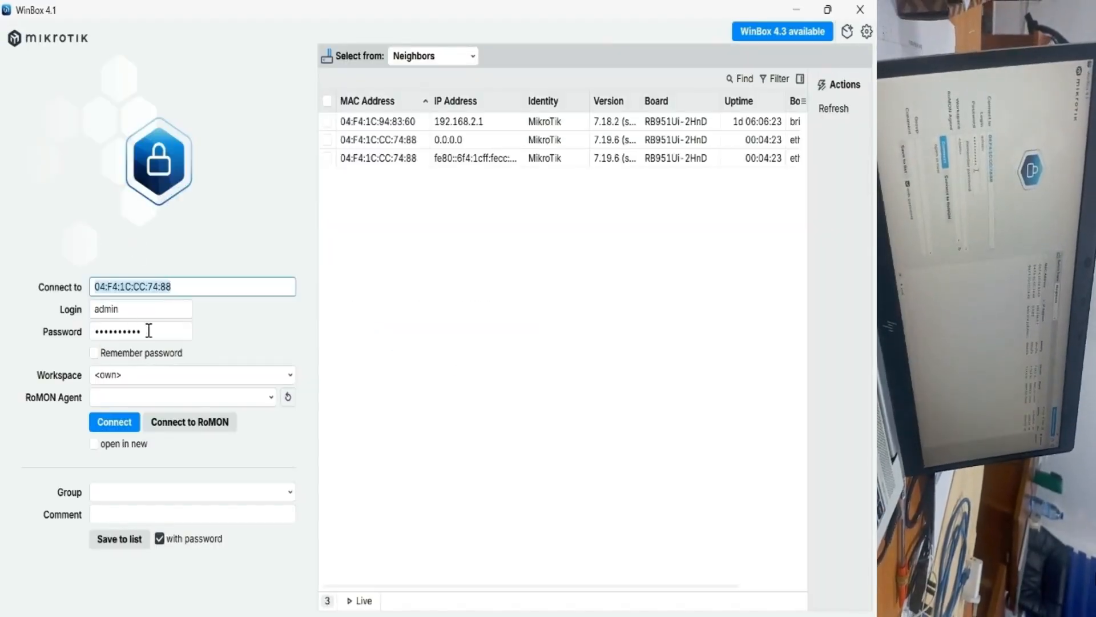
Step: Clear the stored password and connect to the reset router through its fe80 IPv6 address as admin with a blank password
left_click(149, 330)
key("BackSpace")
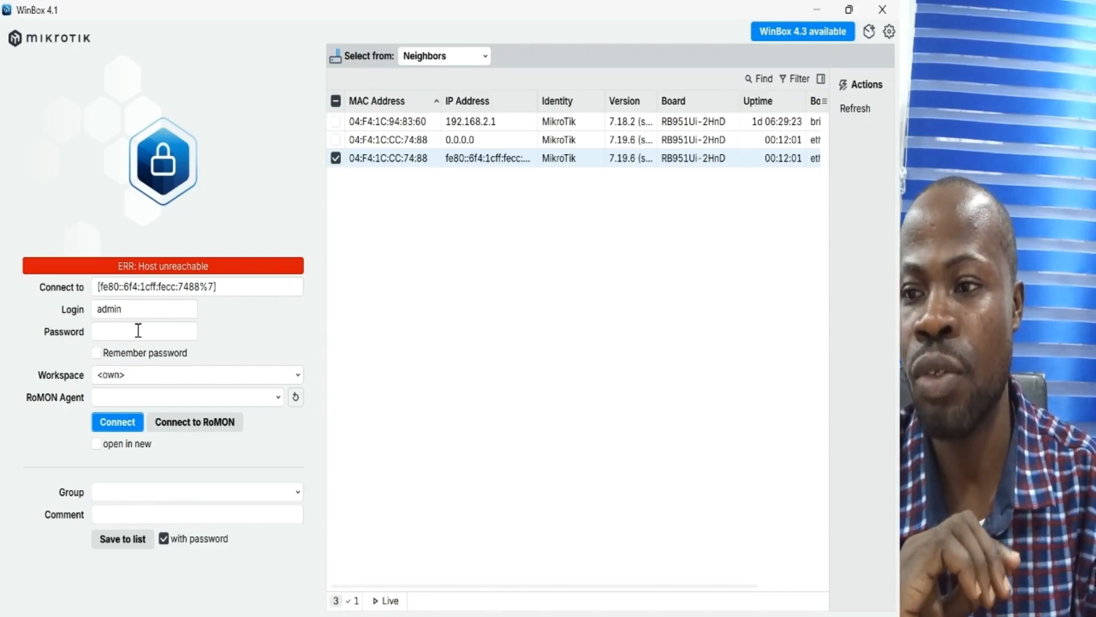
left_click(130, 427)
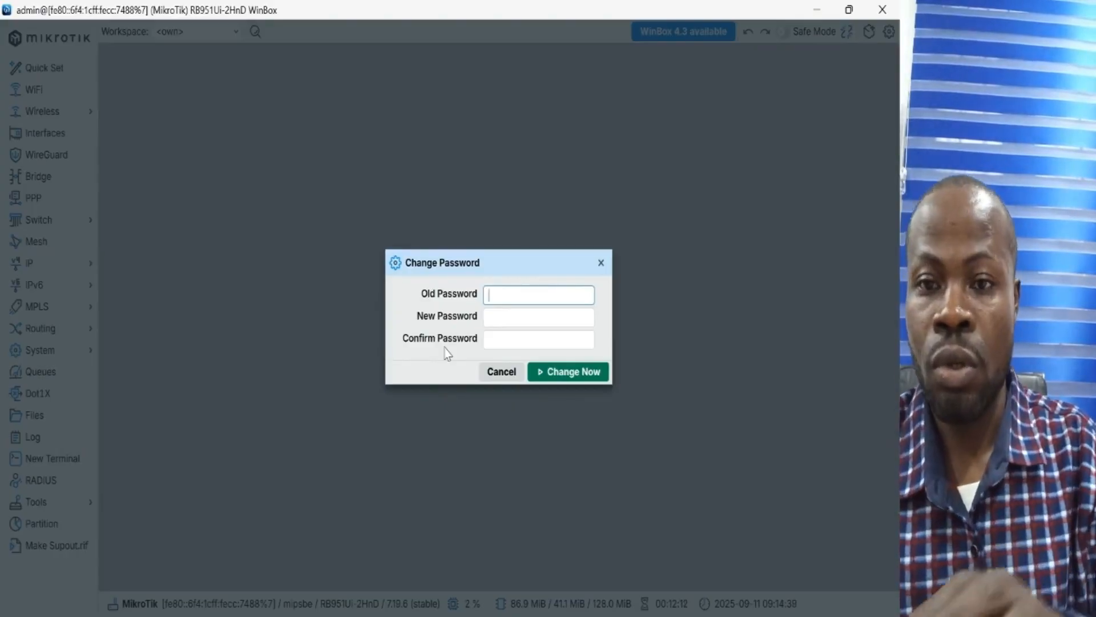
Step: Set and confirm a new admin password for the router, leaving the old password blank
left_click(499, 323)
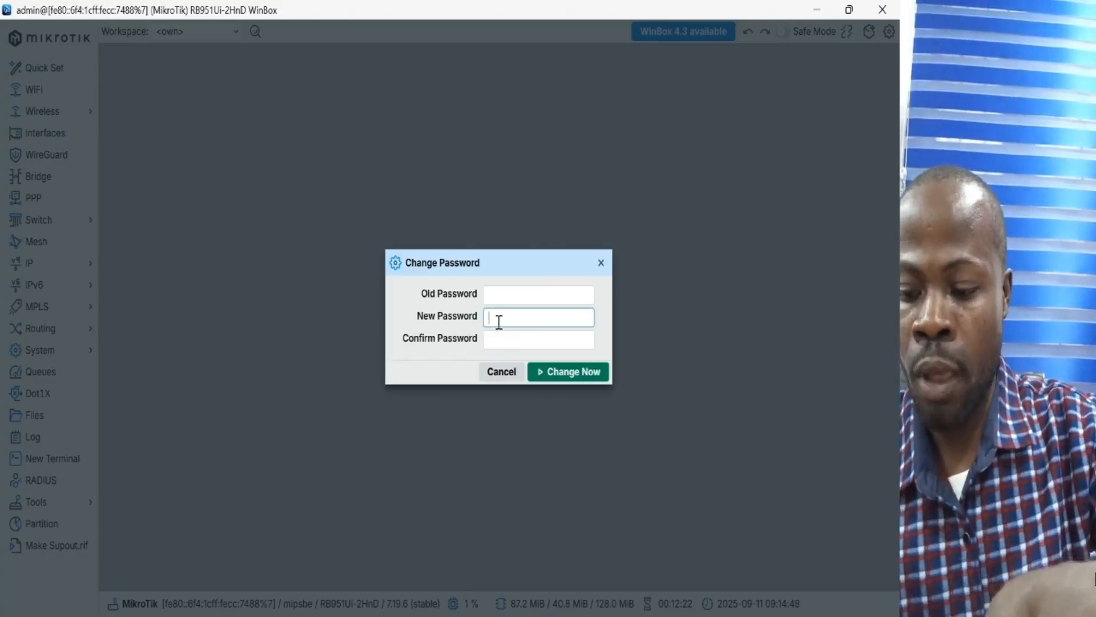
type("•••••")
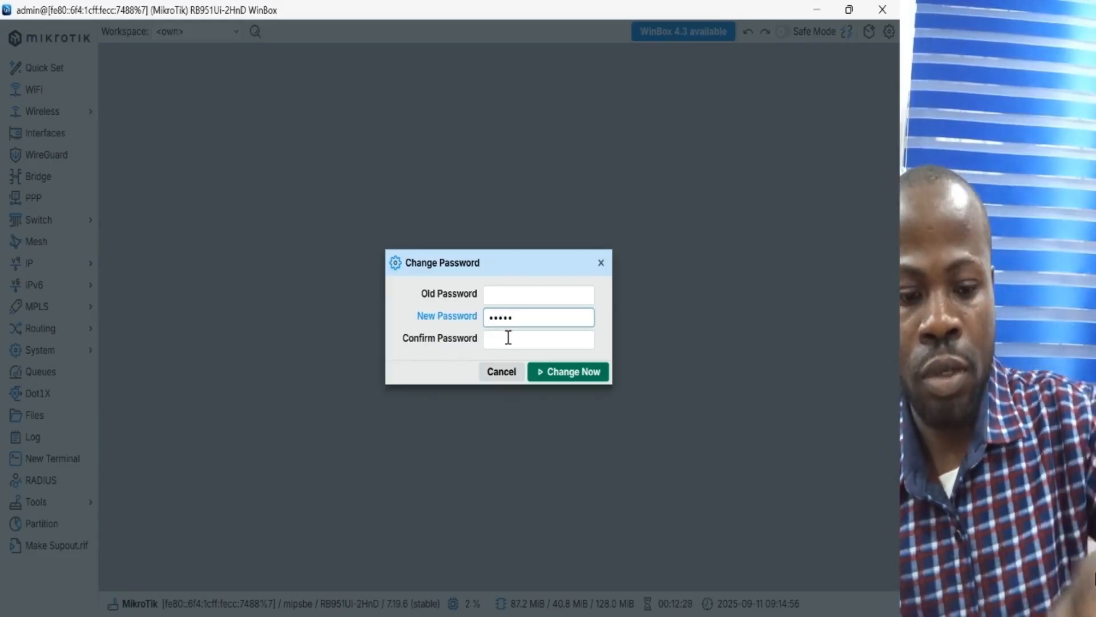
key("BackSpace")
key("BackSpace")
key("BackSpace")
key("BackSpace")
type("••••")
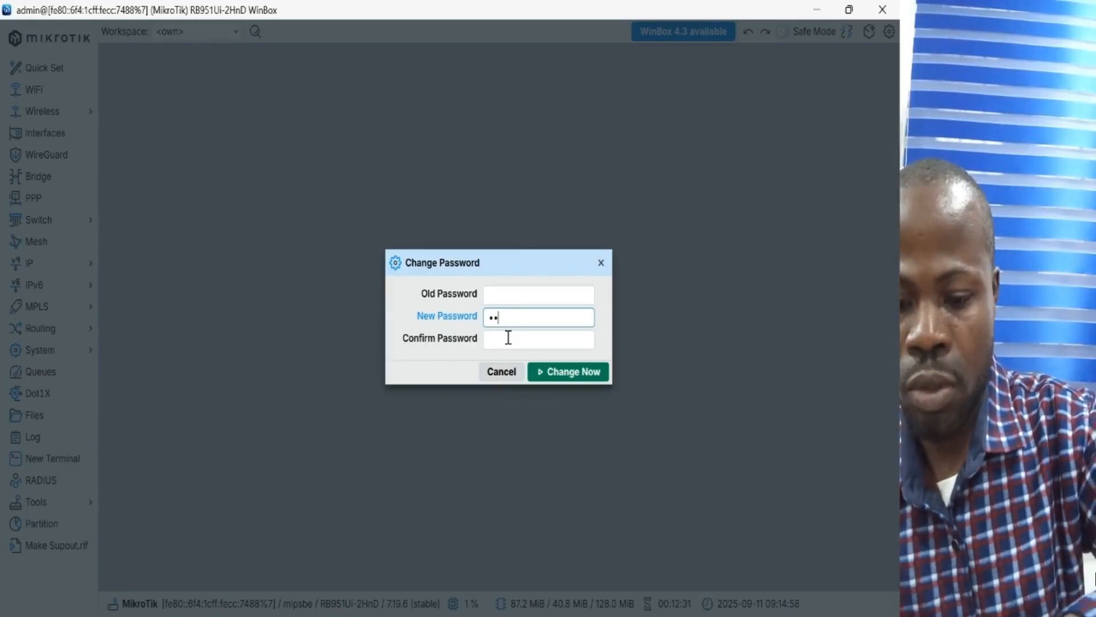
type("•")
left_click(506, 339)
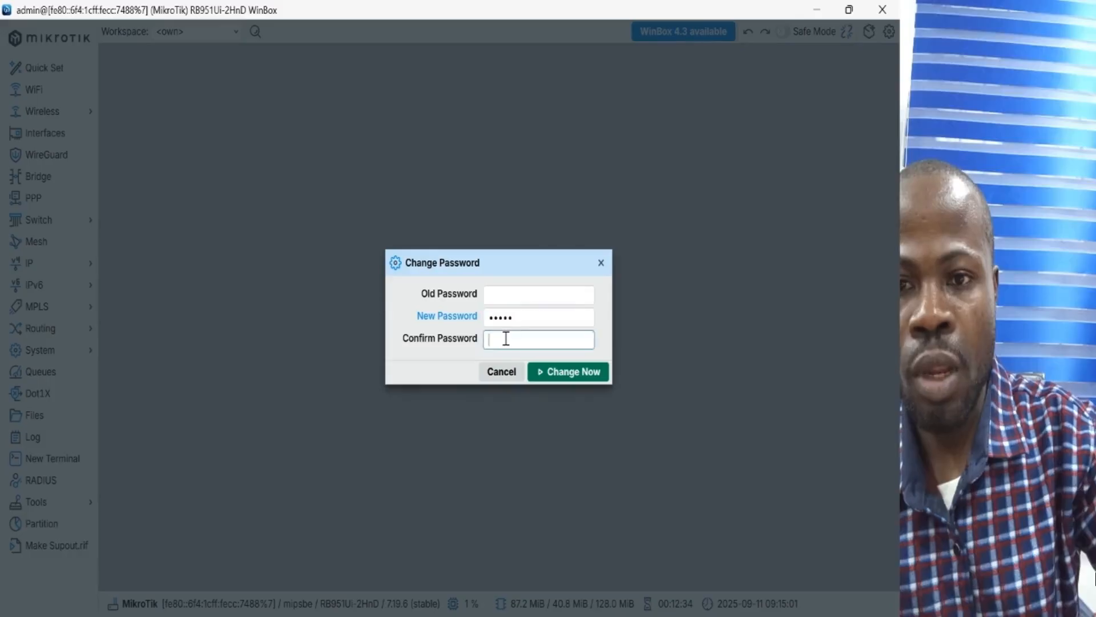
type("•••••")
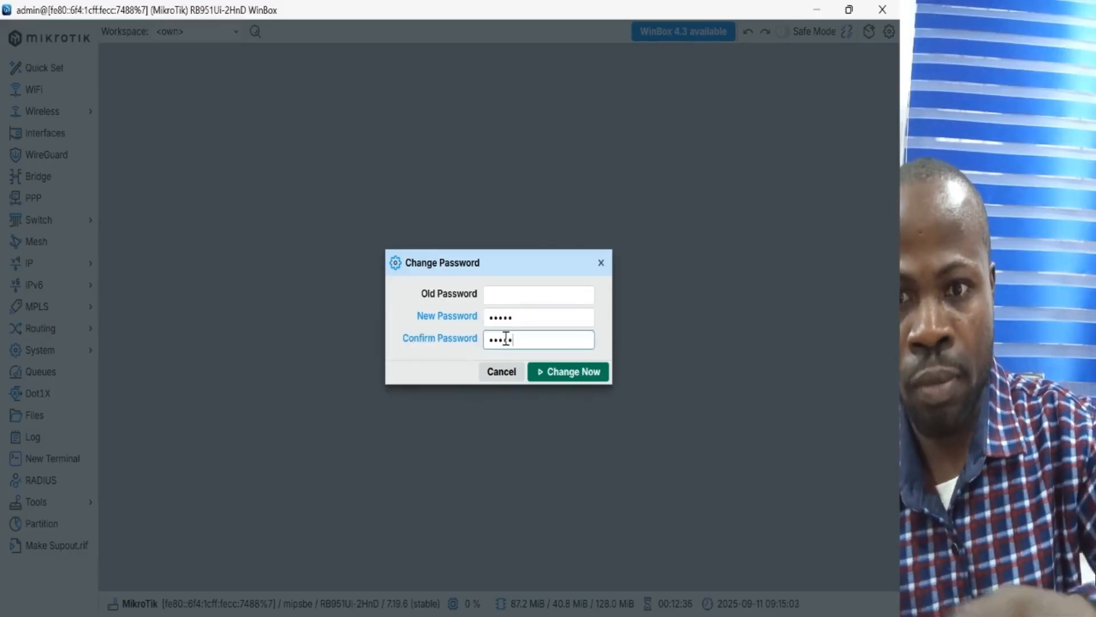
left_click(539, 372)
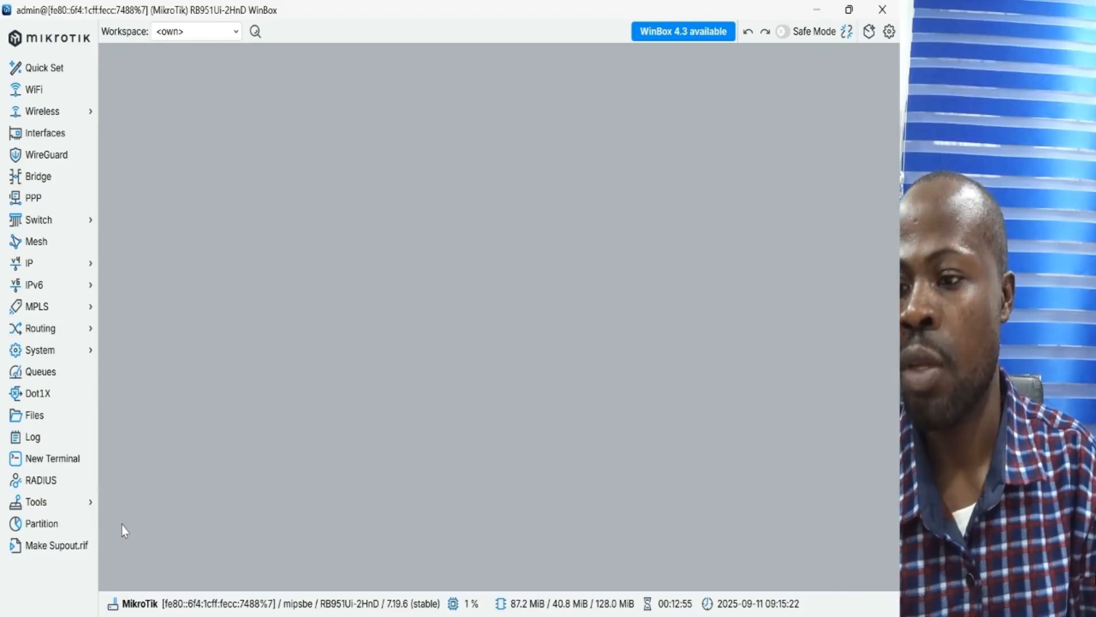
Step: Set the router's system identity to "Paulj Network" and save it
left_click(79, 351)
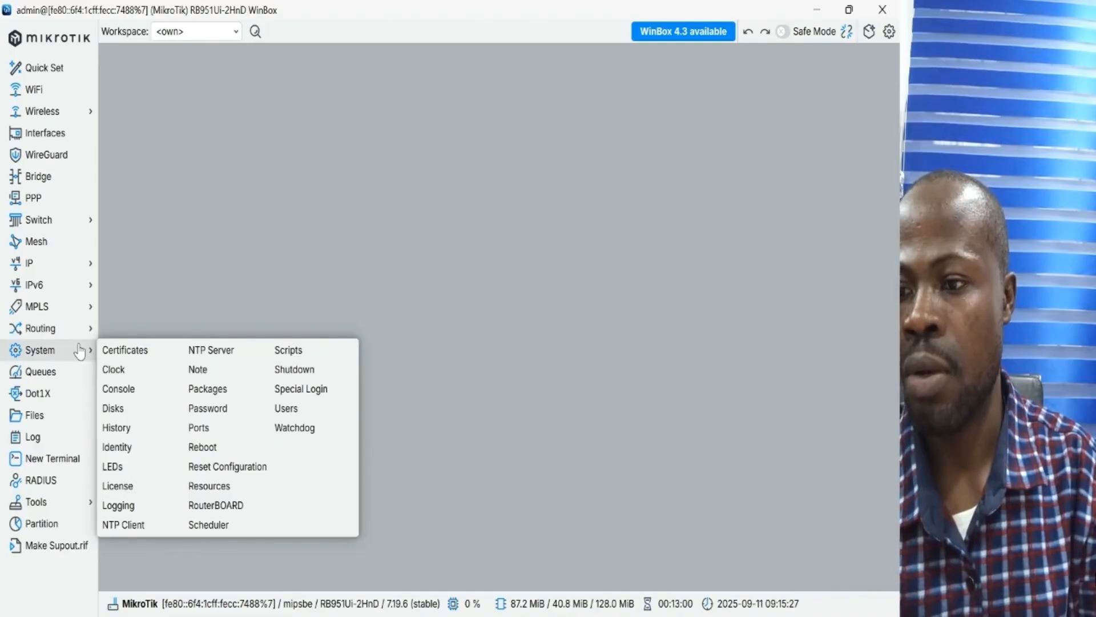
left_click(136, 450)
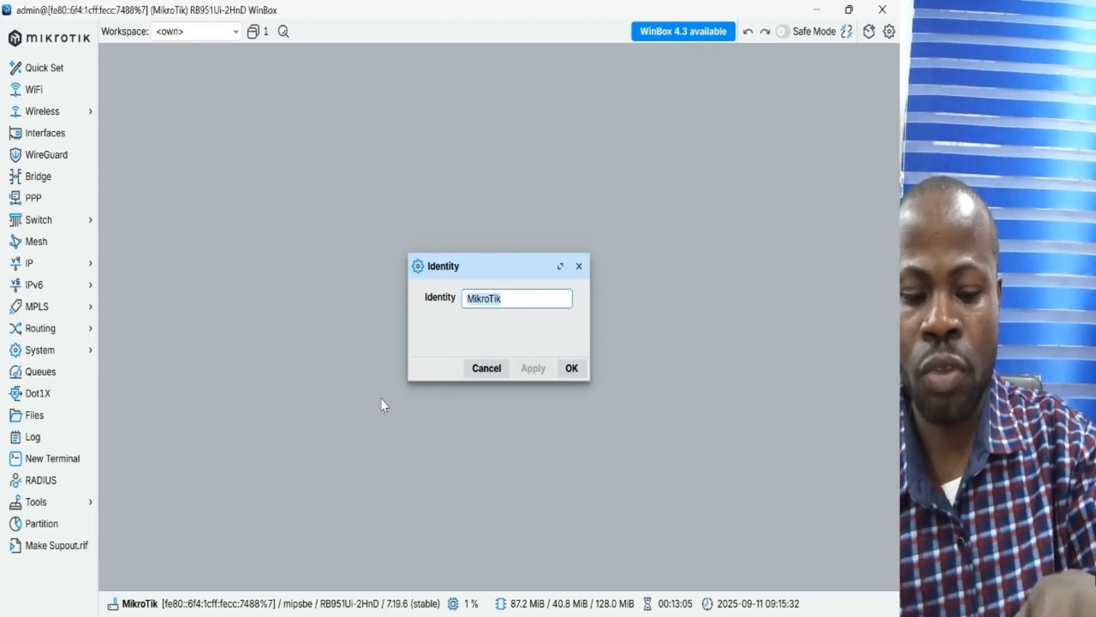
type("Paul")
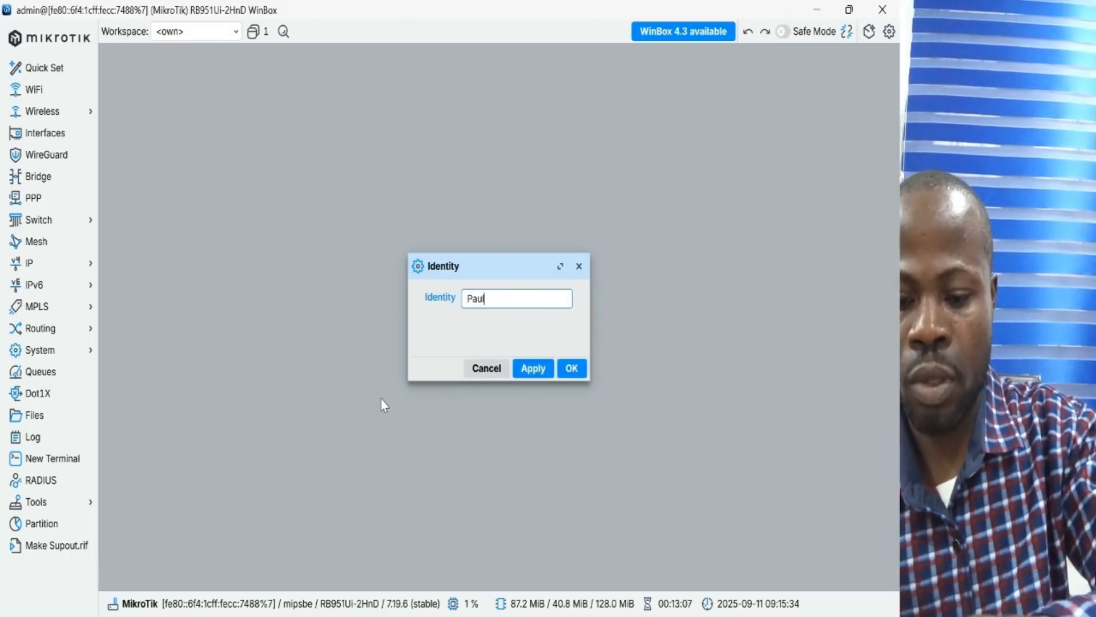
type("j")
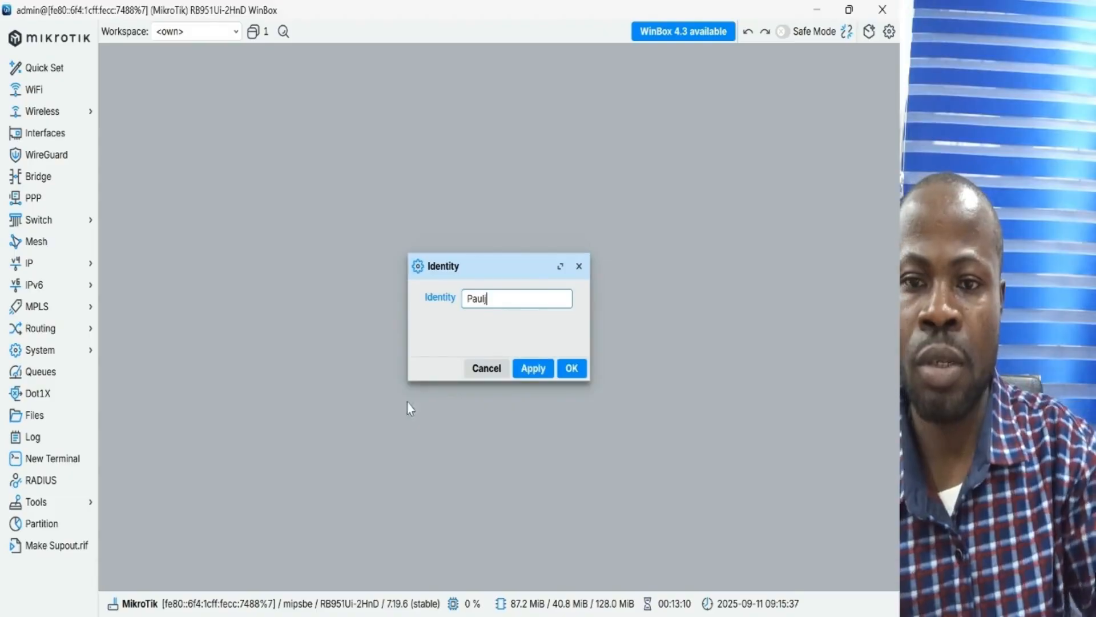
type(" Network")
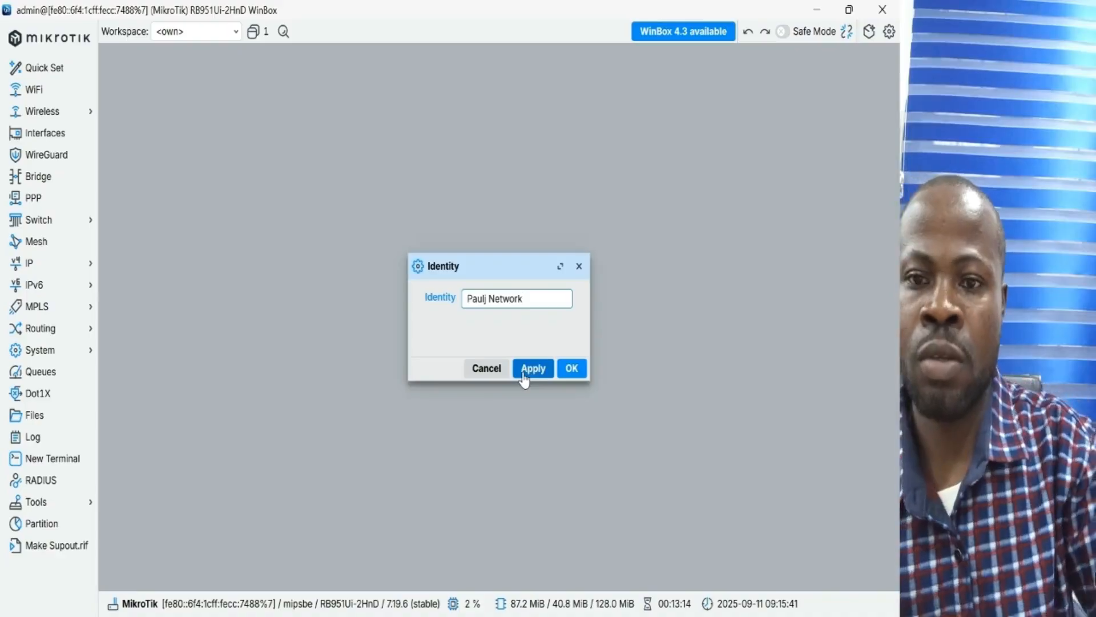
left_click(524, 369)
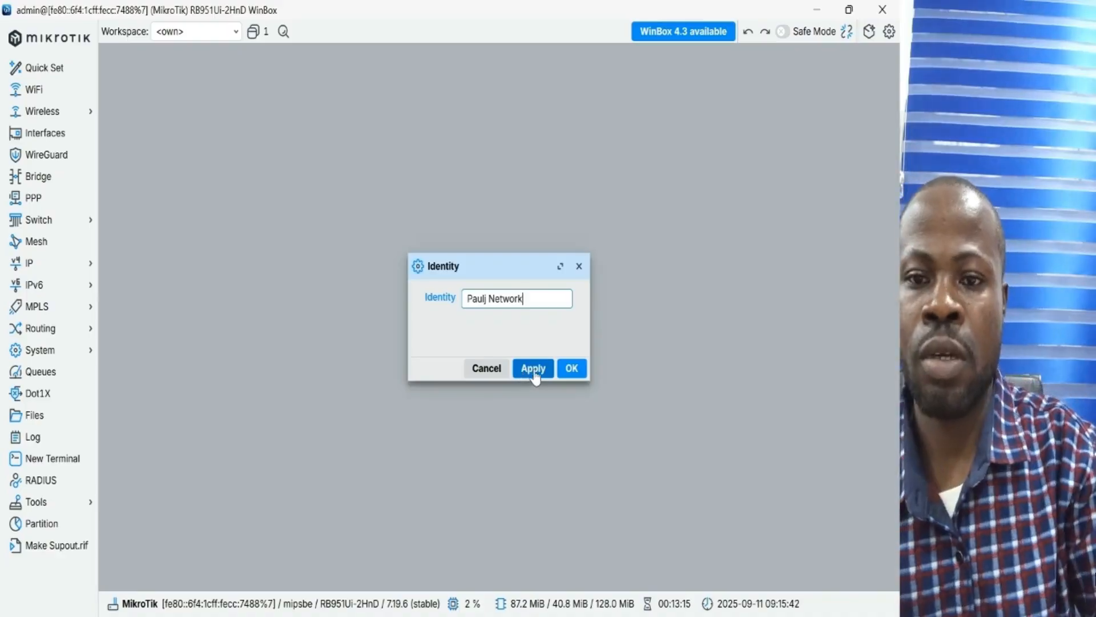
left_click(573, 370)
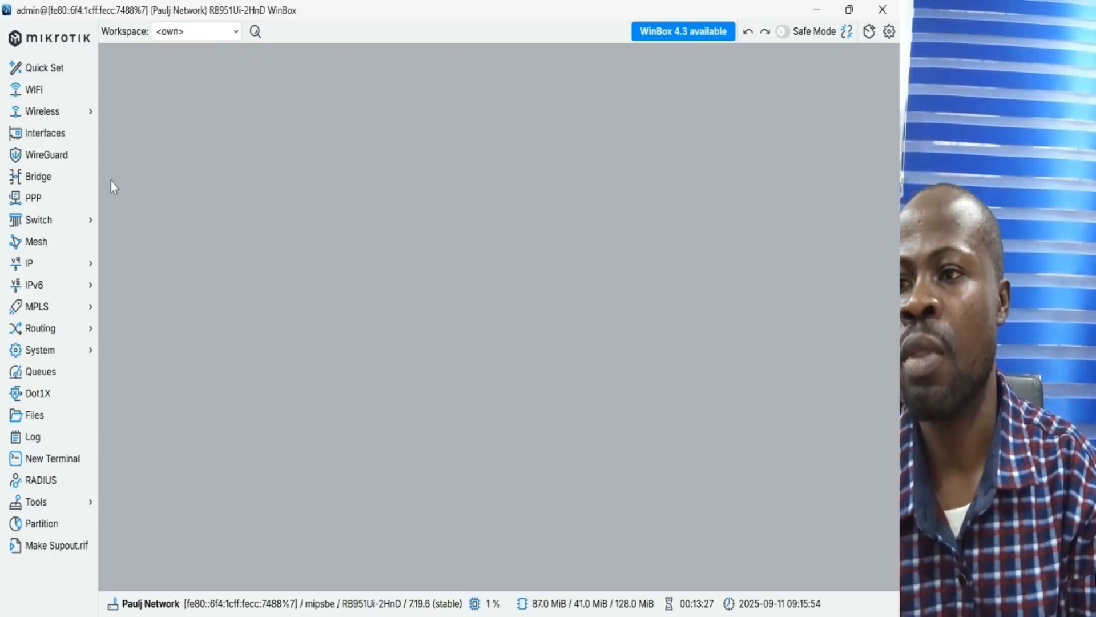
Step: Create a new bridge interface named bridge1 with the default settings
left_click(60, 190)
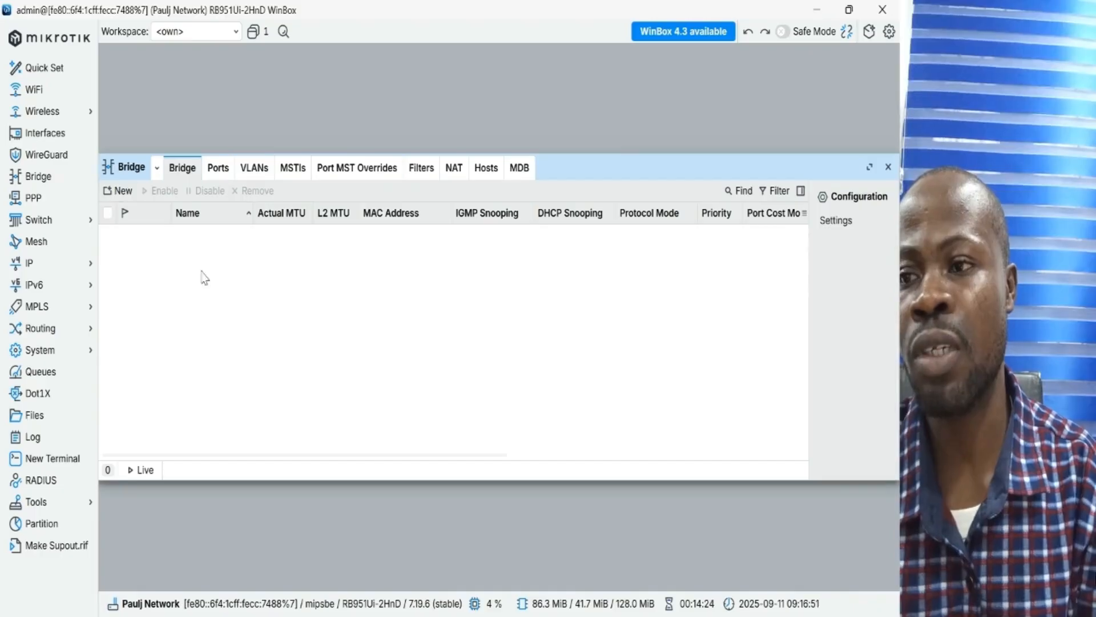
left_click(120, 195)
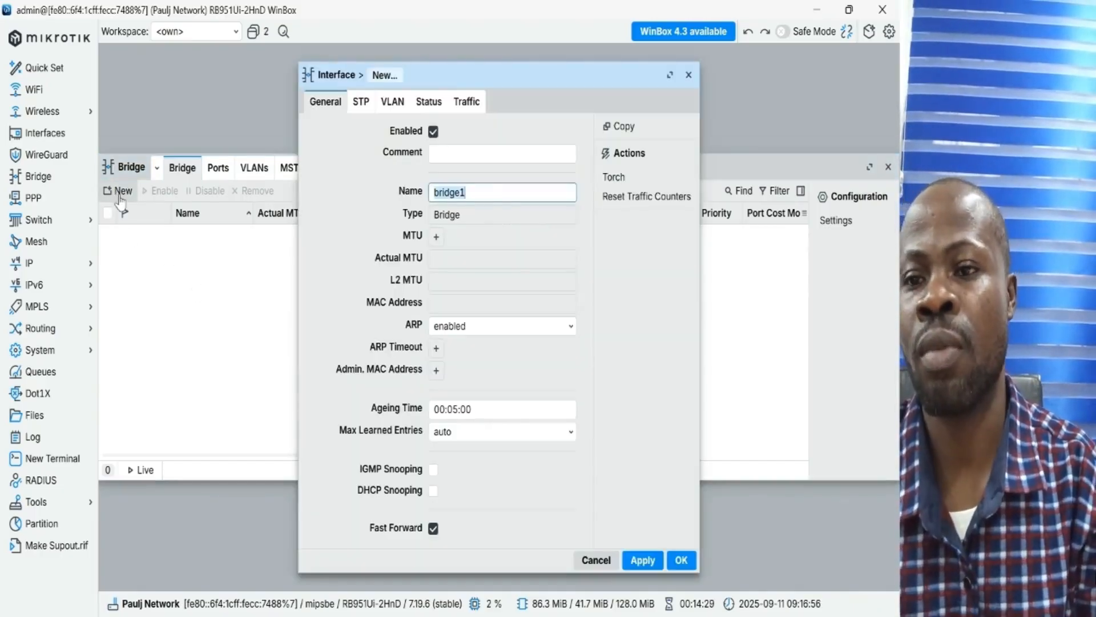
left_click(488, 192)
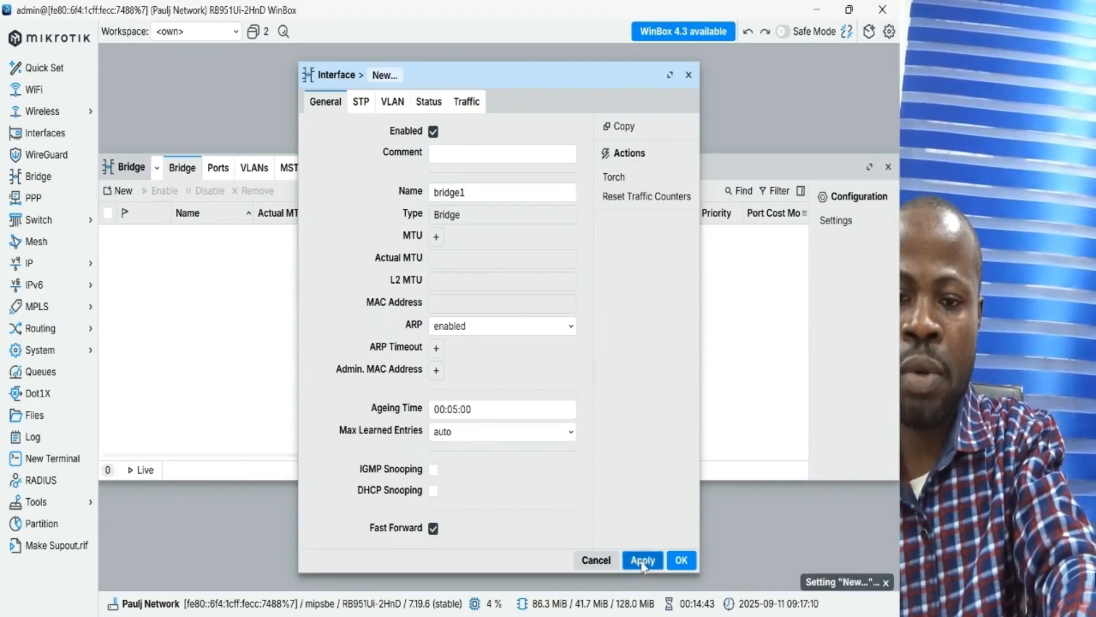
left_click(643, 560)
left_click(683, 559)
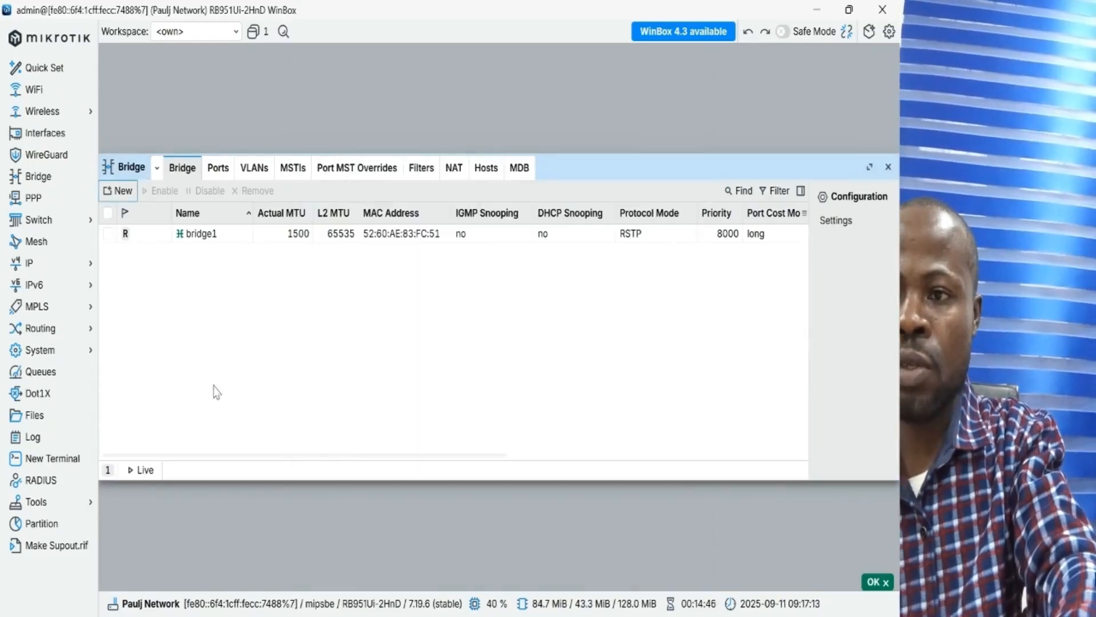
Step: Add the ether2 interface as a port of bridge1, keeping the other port settings at their defaults
left_click(201, 234)
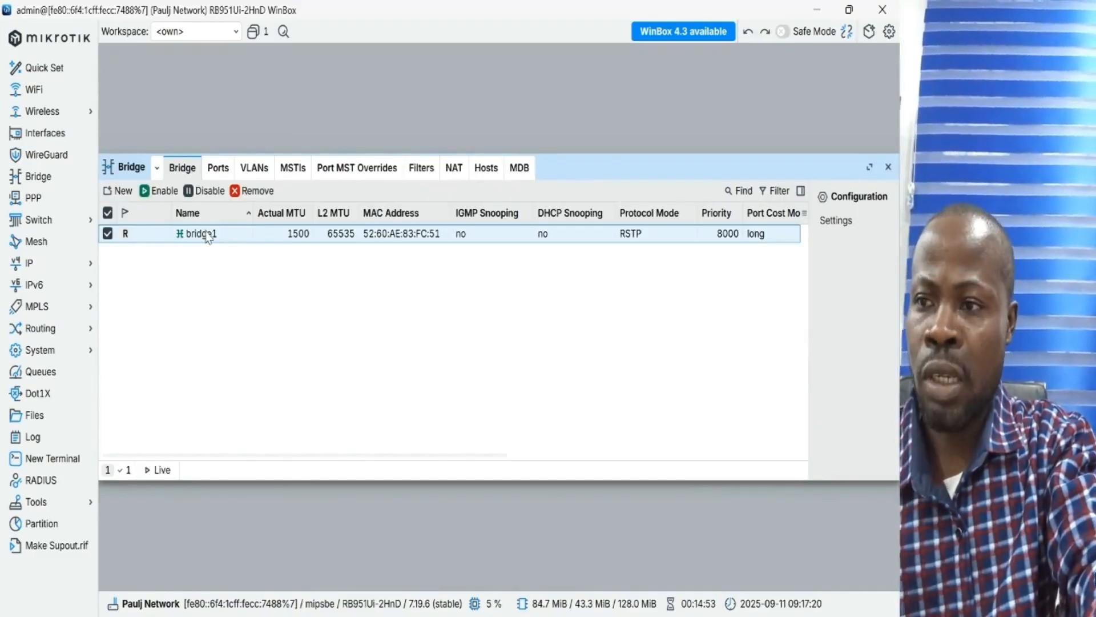
left_click(219, 171)
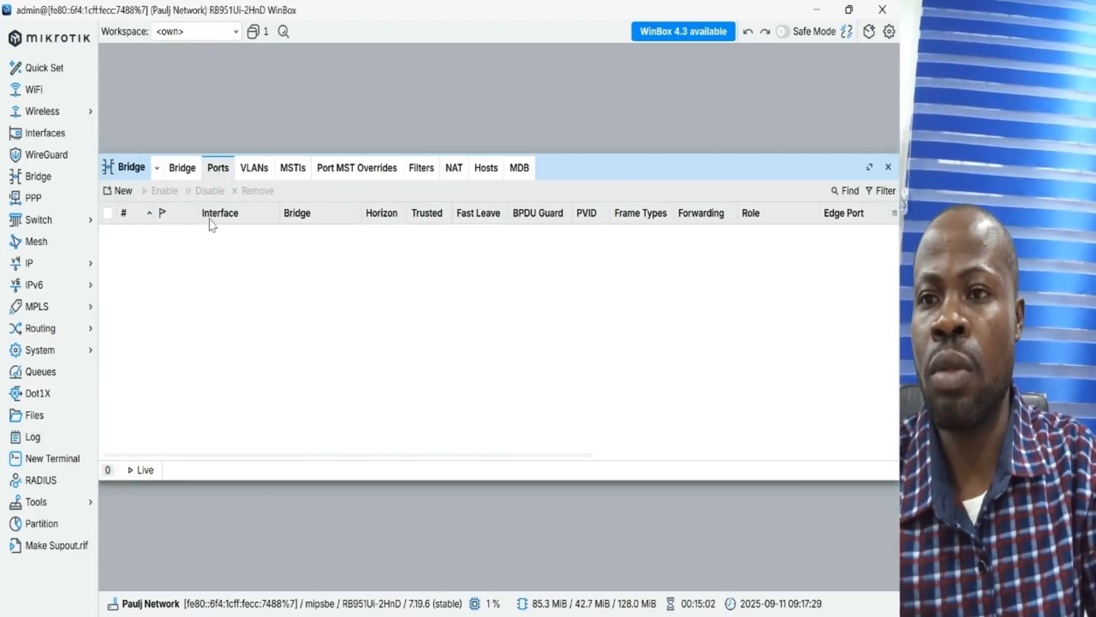
left_click(118, 190)
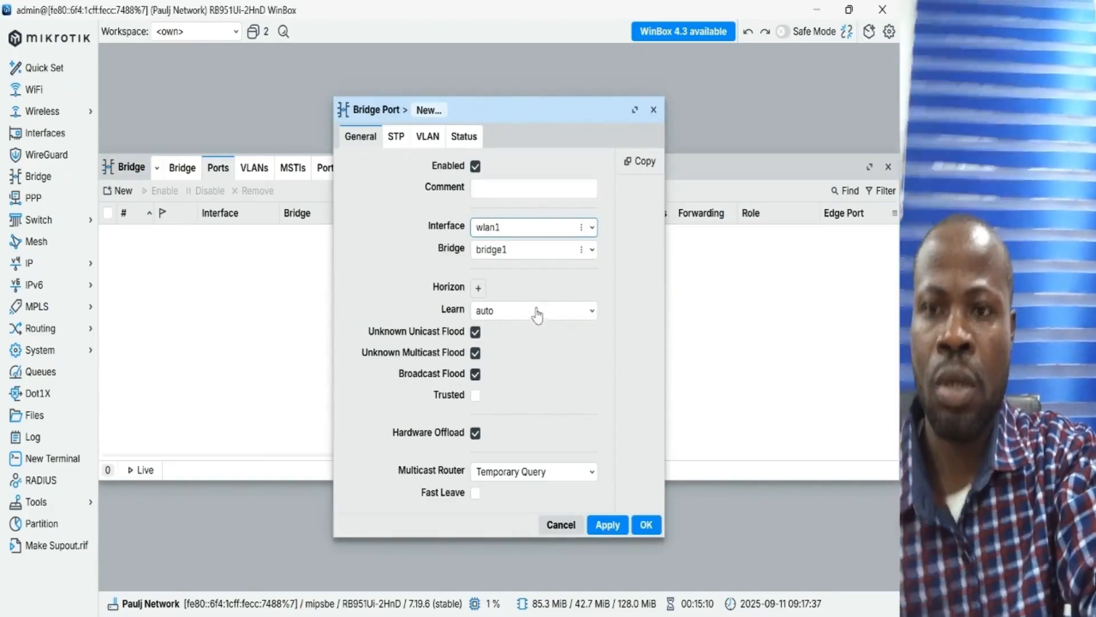
left_click(535, 230)
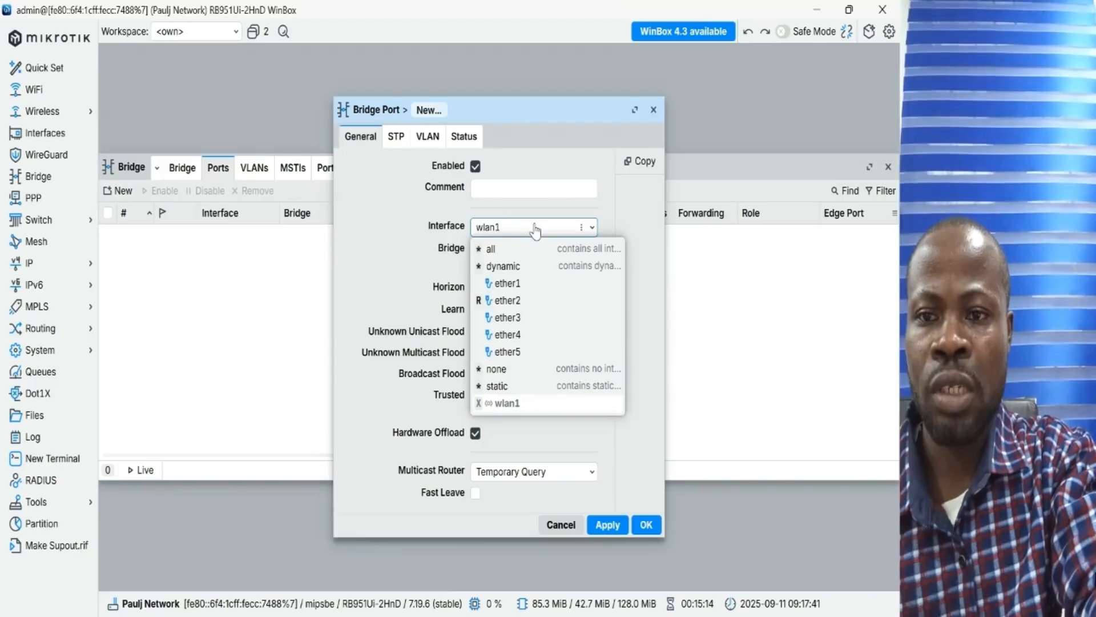
left_click(512, 298)
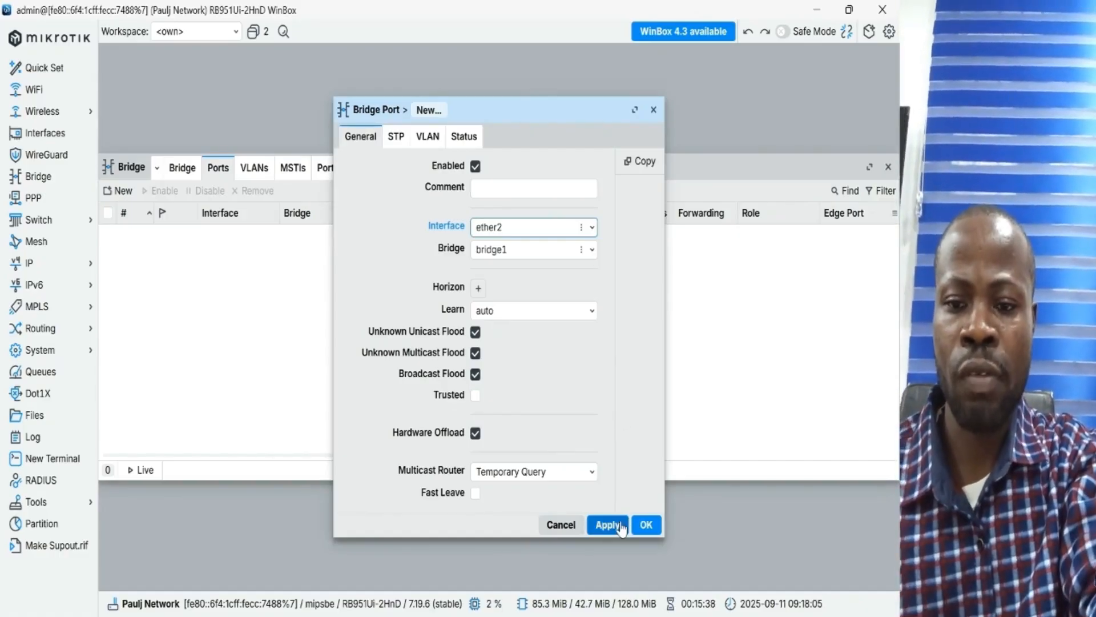
left_click(621, 529)
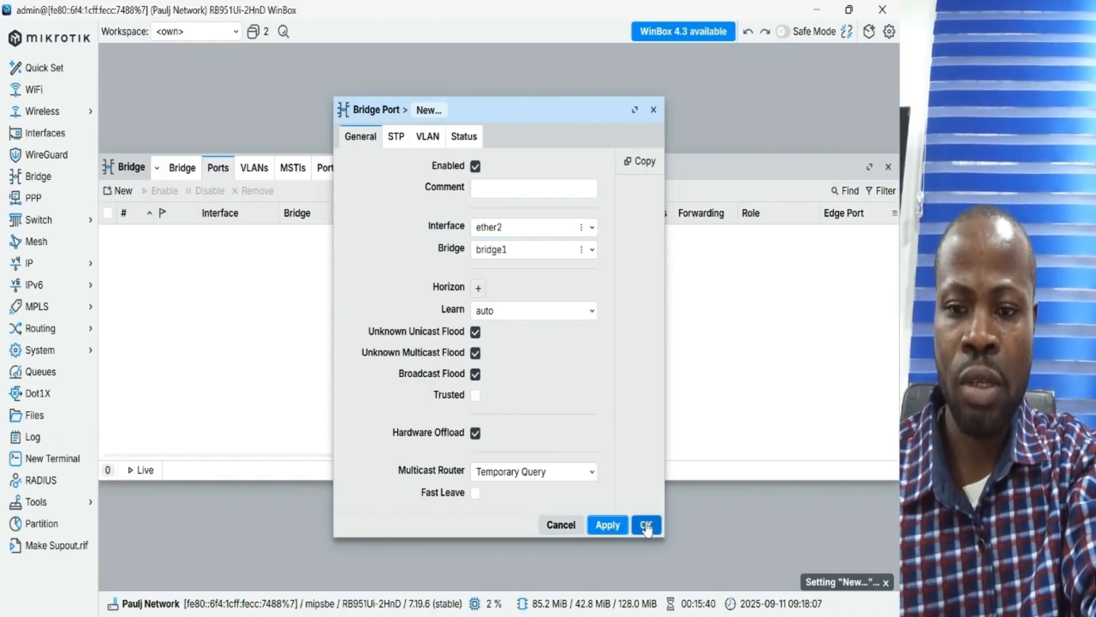
left_click(616, 530)
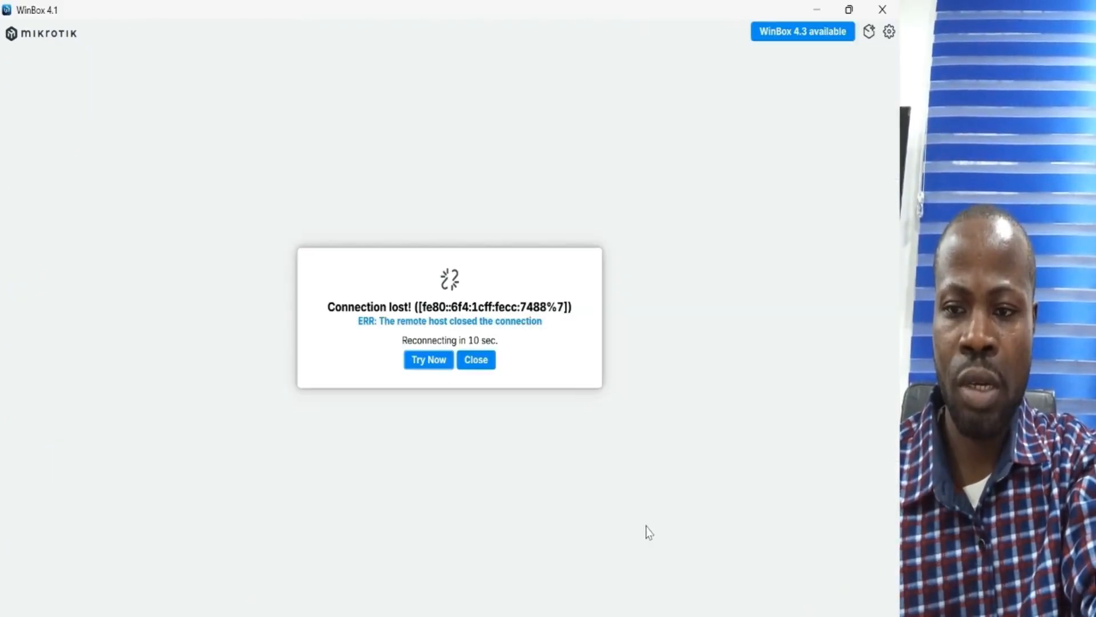
Step: Close the lost connection, refresh the neighbor list and reconnect to the Paulj Network router by its MAC address as admin, entering the account password
left_click(475, 361)
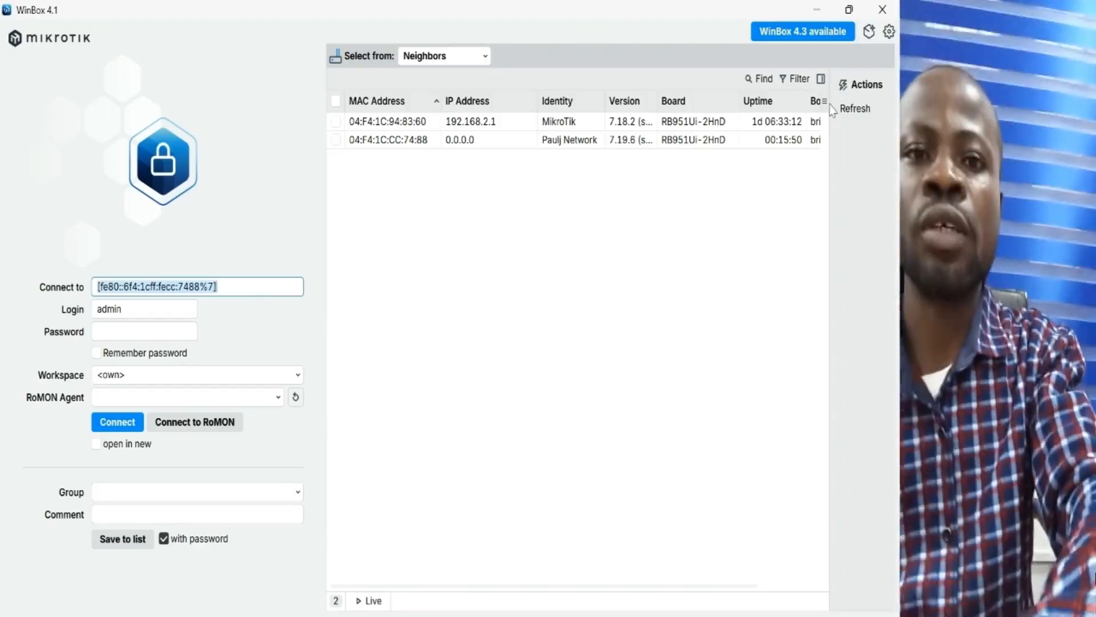
left_click(843, 114)
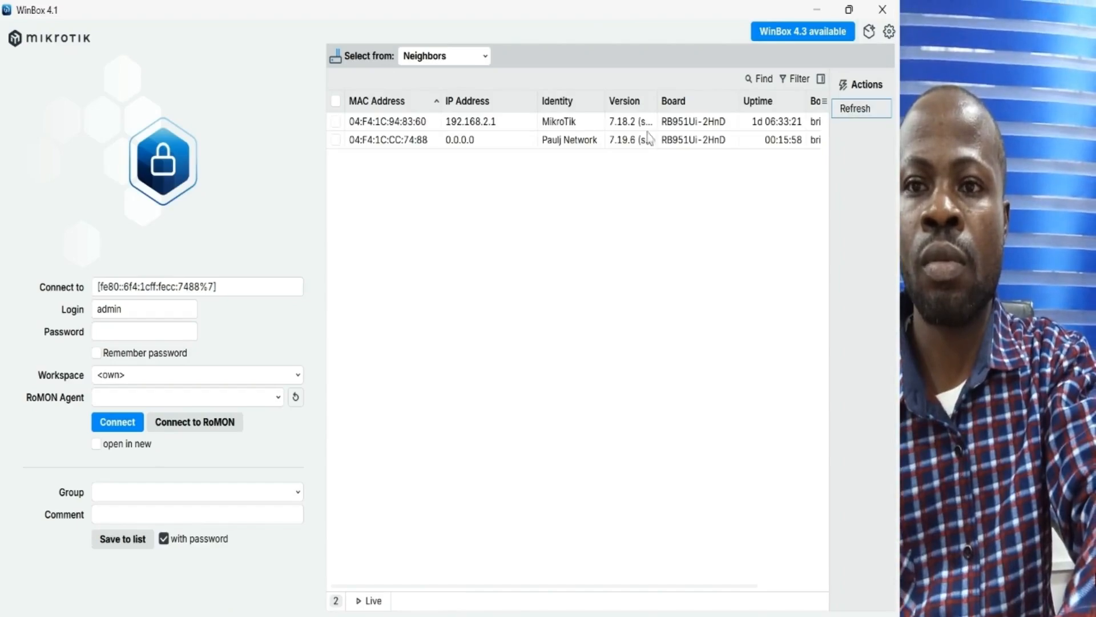
left_click(361, 145)
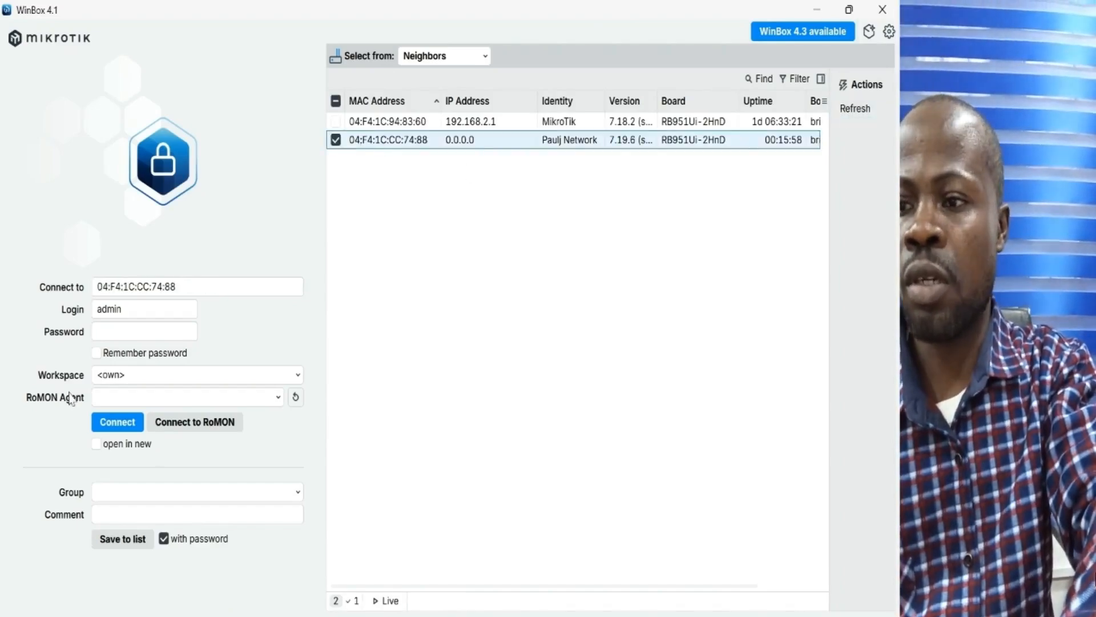
left_click(98, 330)
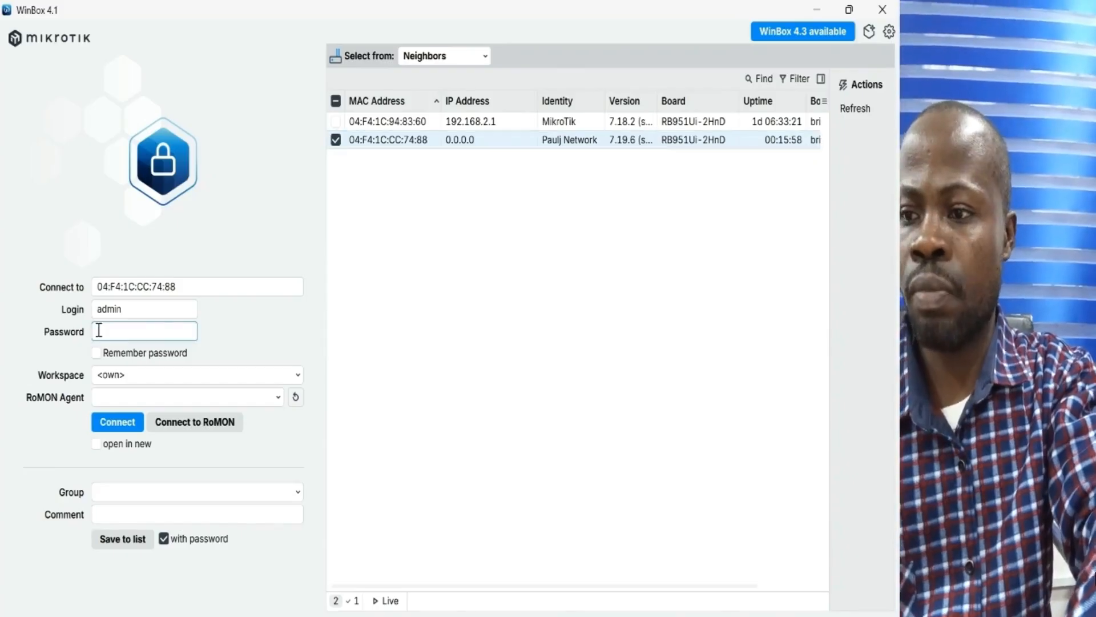
type("•")
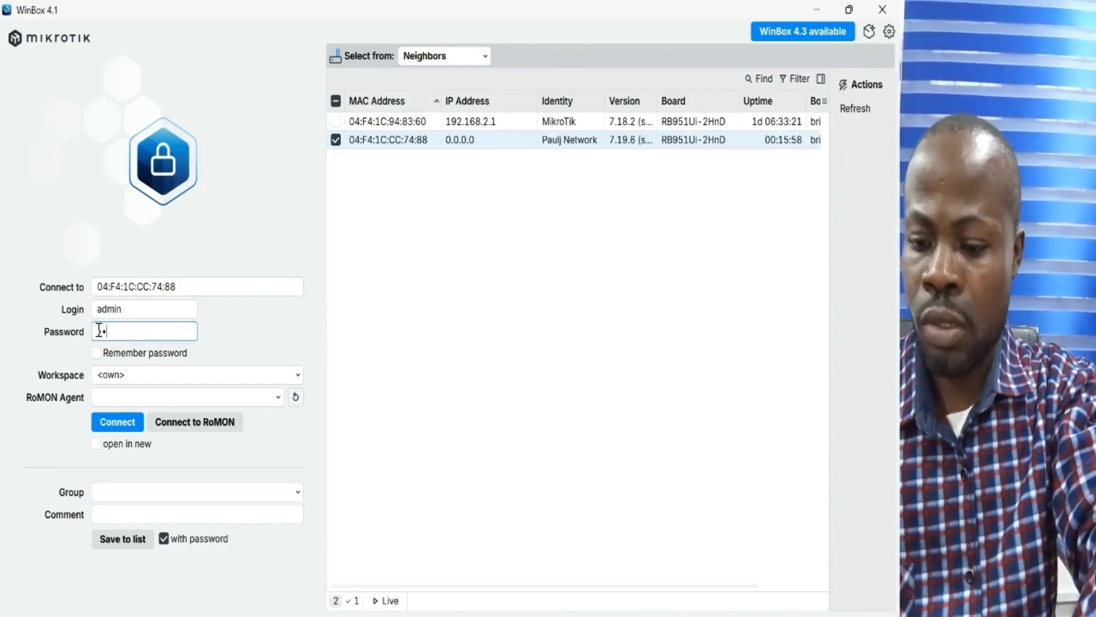
type("••••")
key("Return")
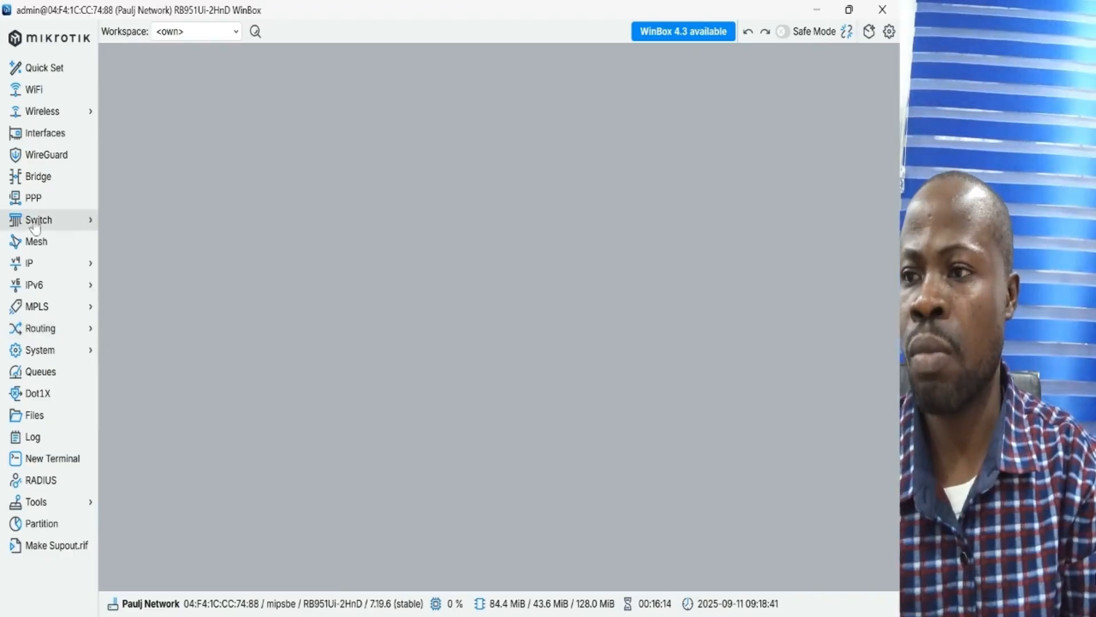
Step: Add the ether3 interface as another port of bridge1 and save it
left_click(34, 177)
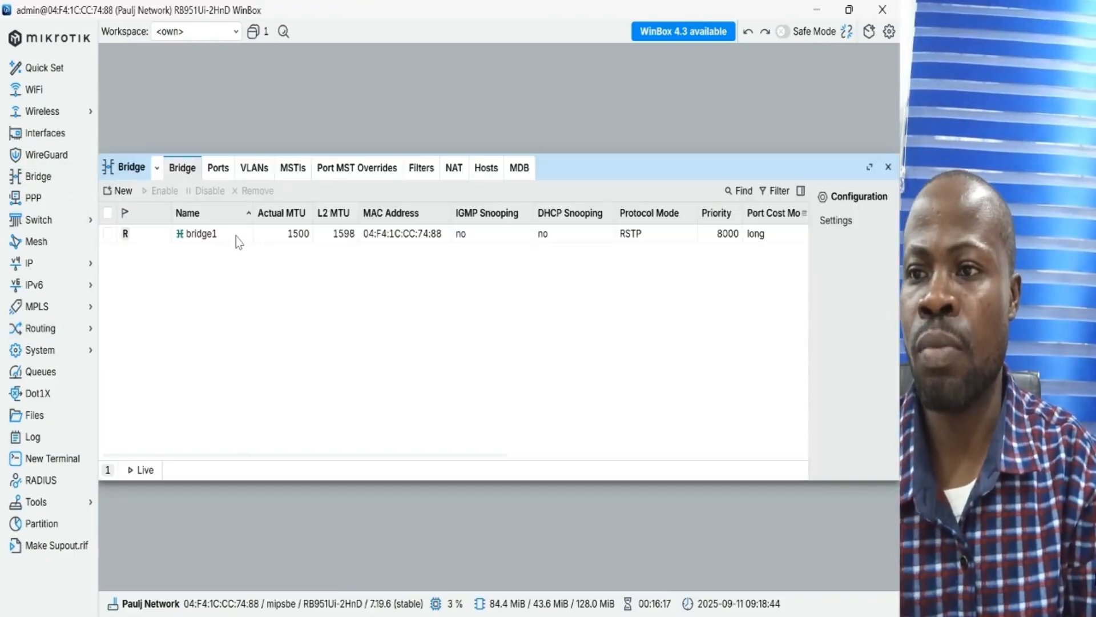
left_click(239, 239)
left_click(221, 170)
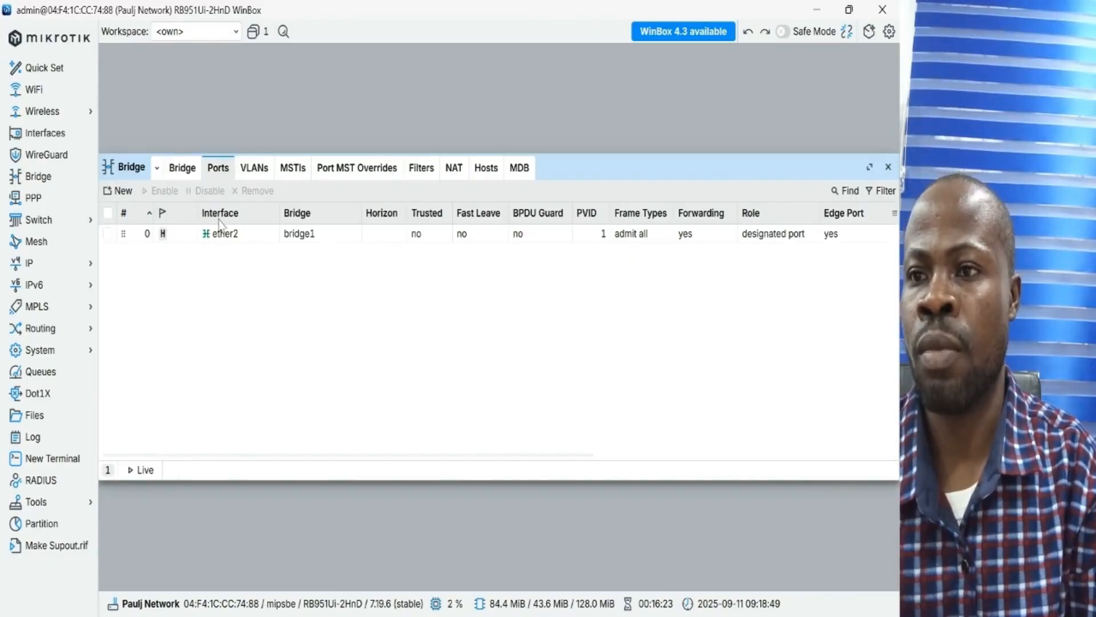
left_click(120, 190)
left_click(522, 229)
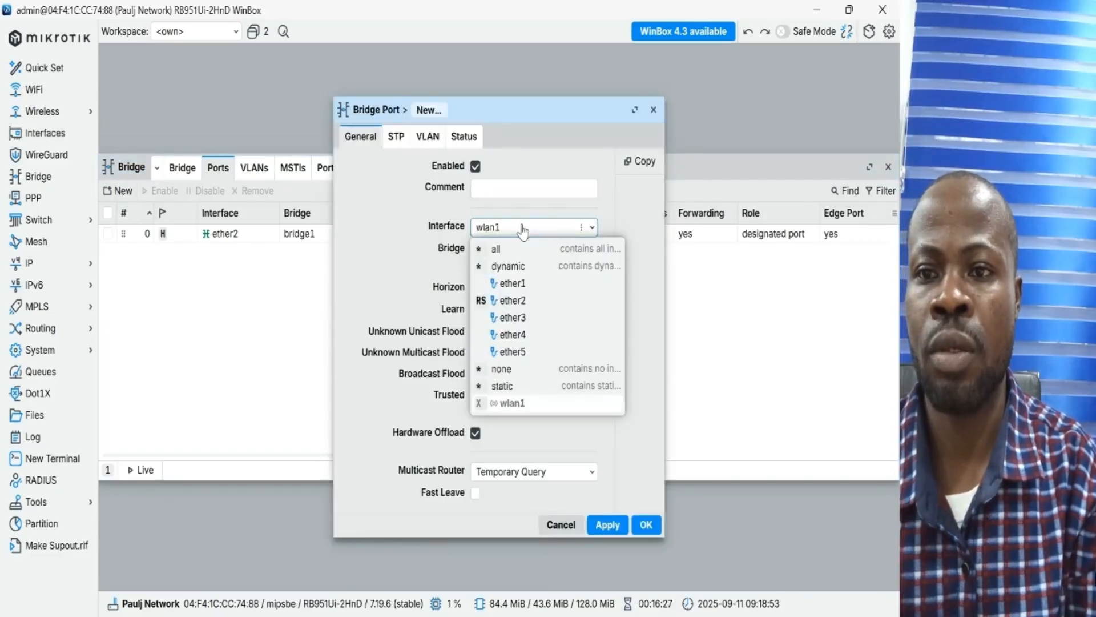
left_click(521, 320)
left_click(608, 524)
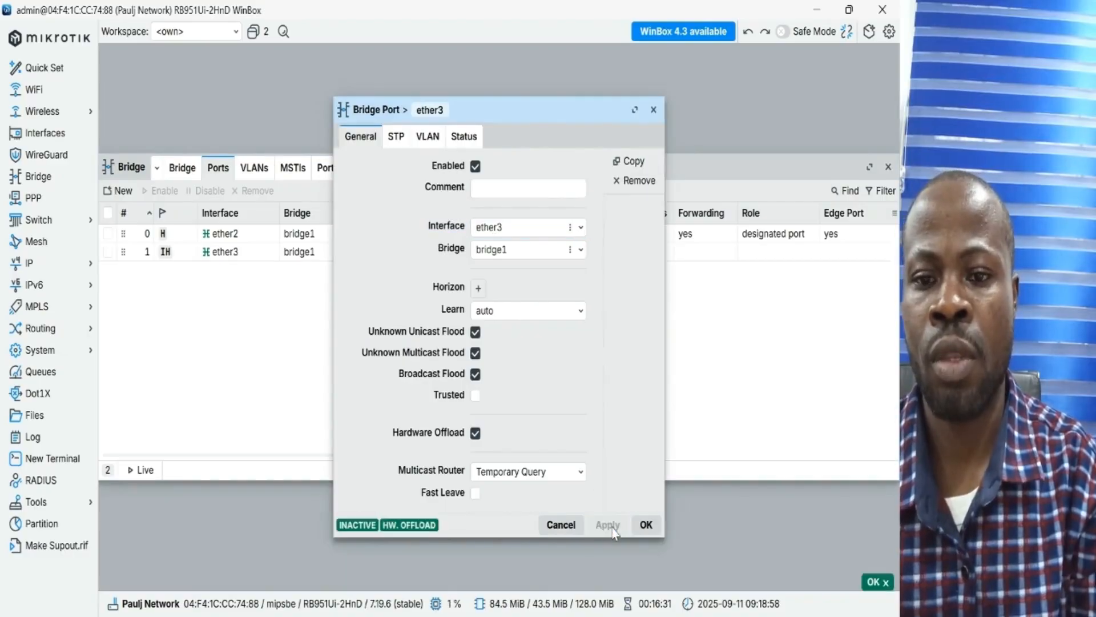
left_click(645, 524)
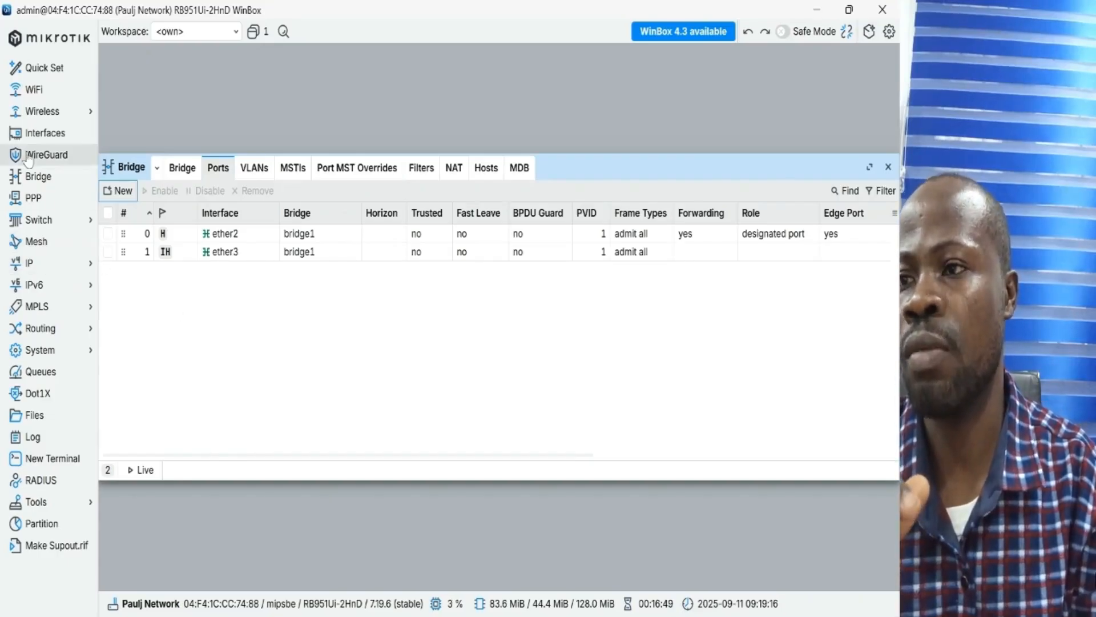
Step: Start a new VLAN interface in the interface list and name it LAN
left_click(46, 133)
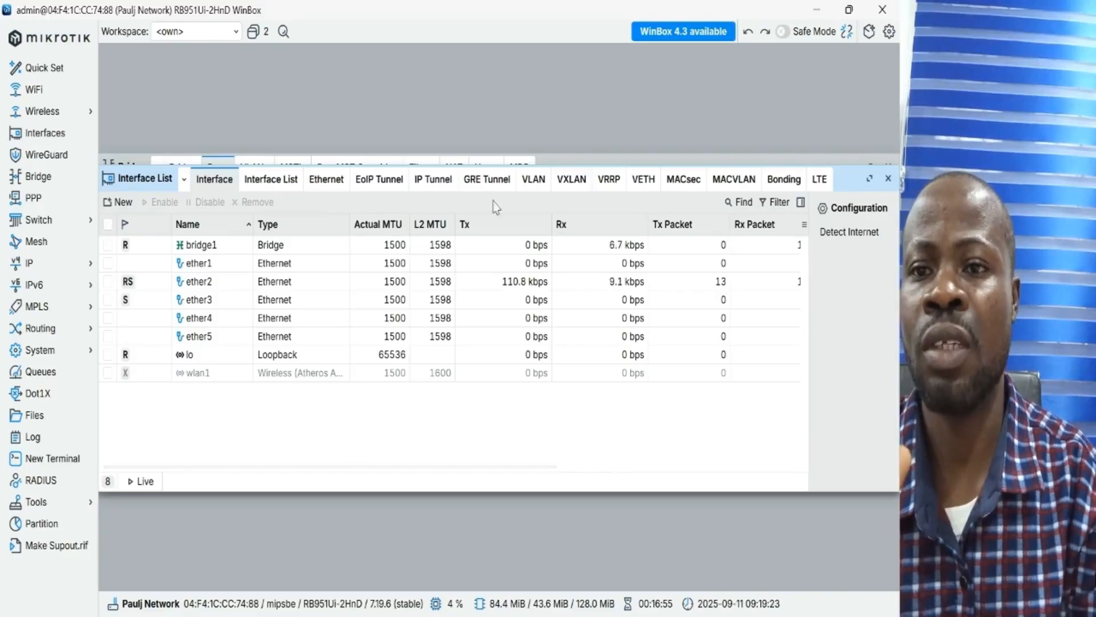
left_click(534, 182)
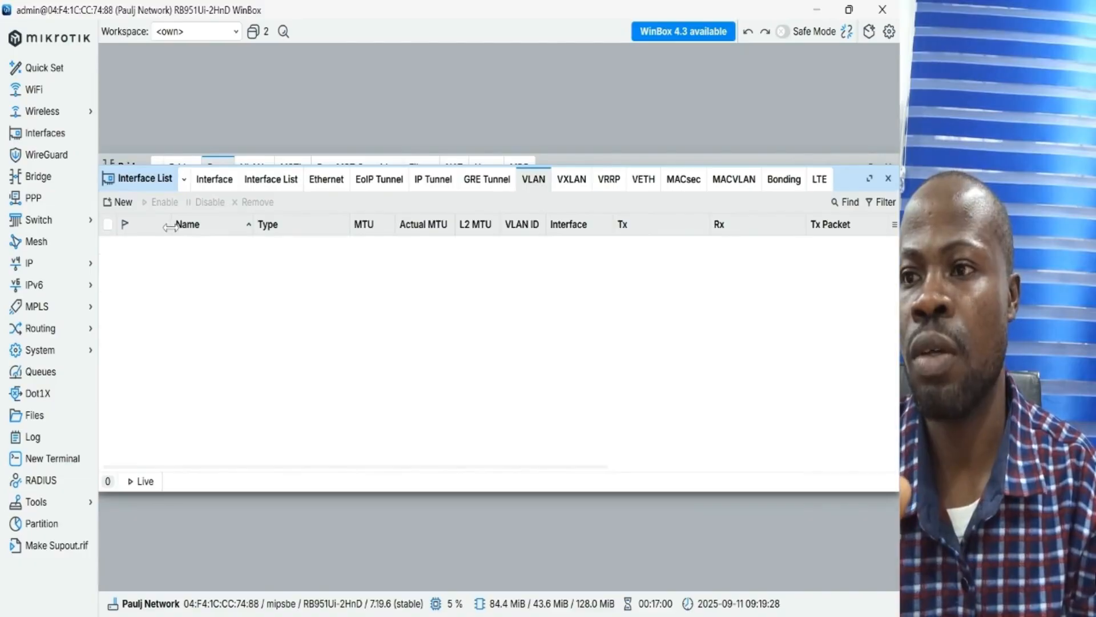
left_click(123, 202)
left_click_drag(425, 231, 466, 233)
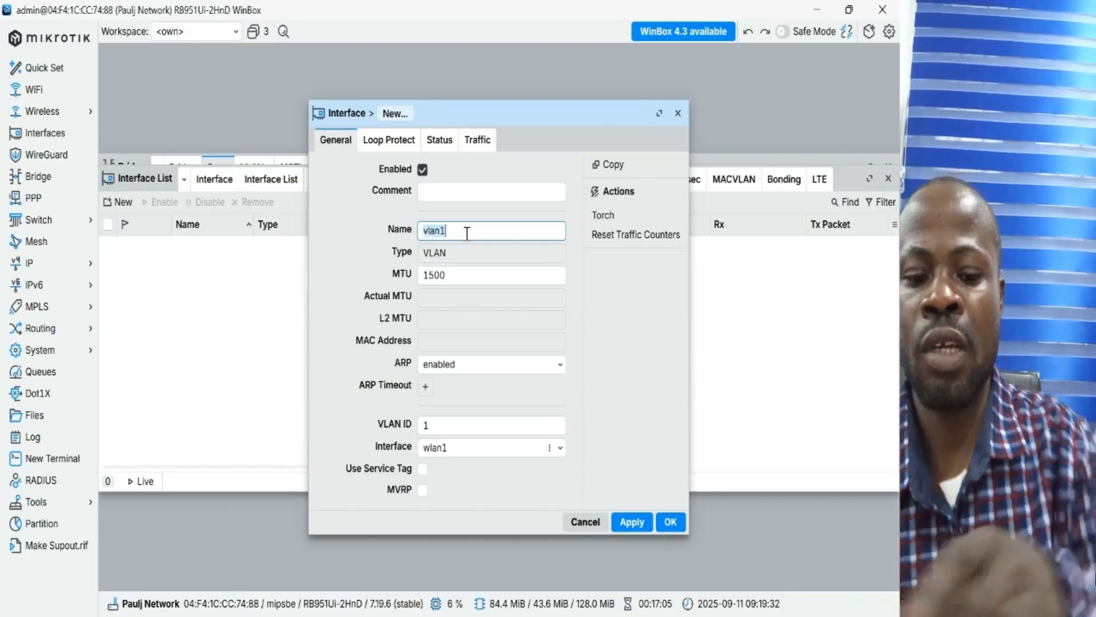
key("BackSpace")
type("L")
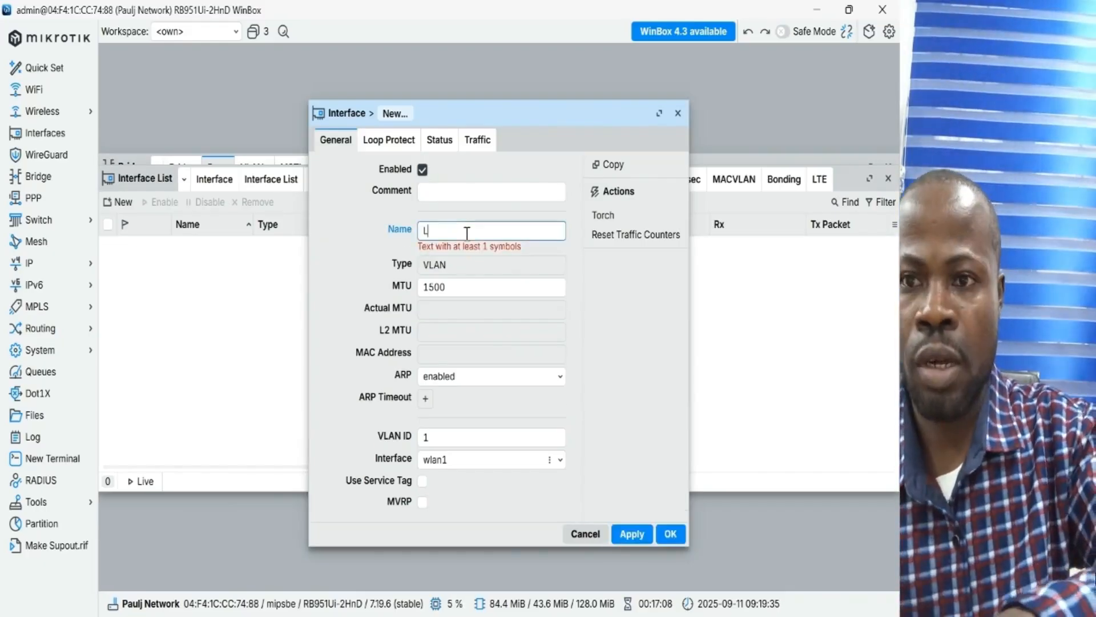
type("AN")
key("BackSpace")
key("BackSpace")
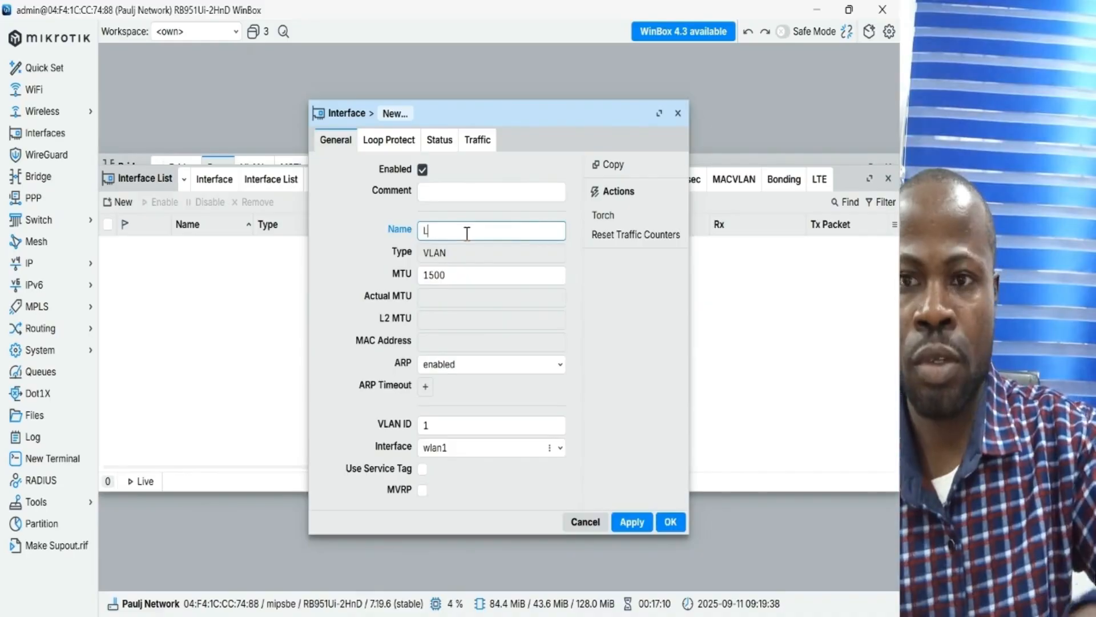
type("AN")
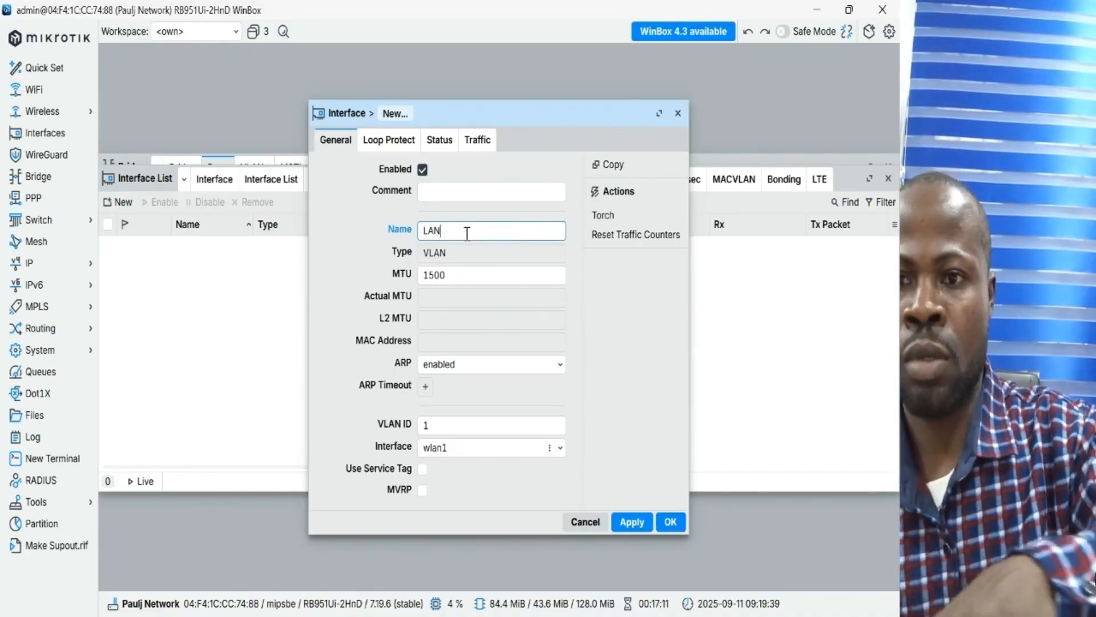
Step: Set the LAN interface's VLAN ID to 100, assign it to ether2 and save it
left_click(444, 426)
key("BackSpace")
type("100")
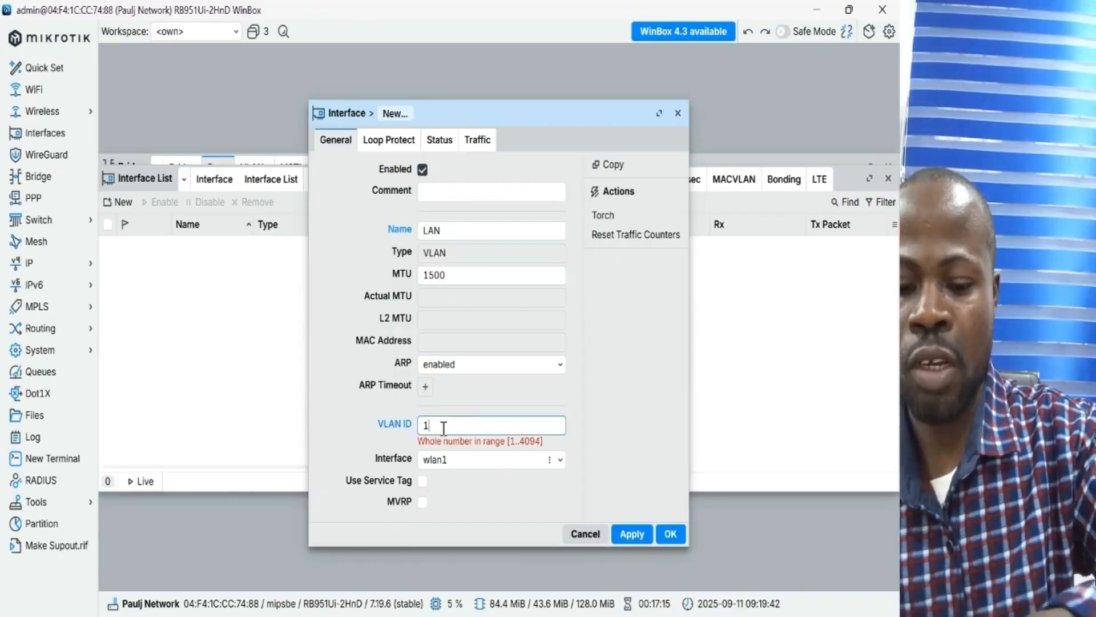
left_click(525, 451)
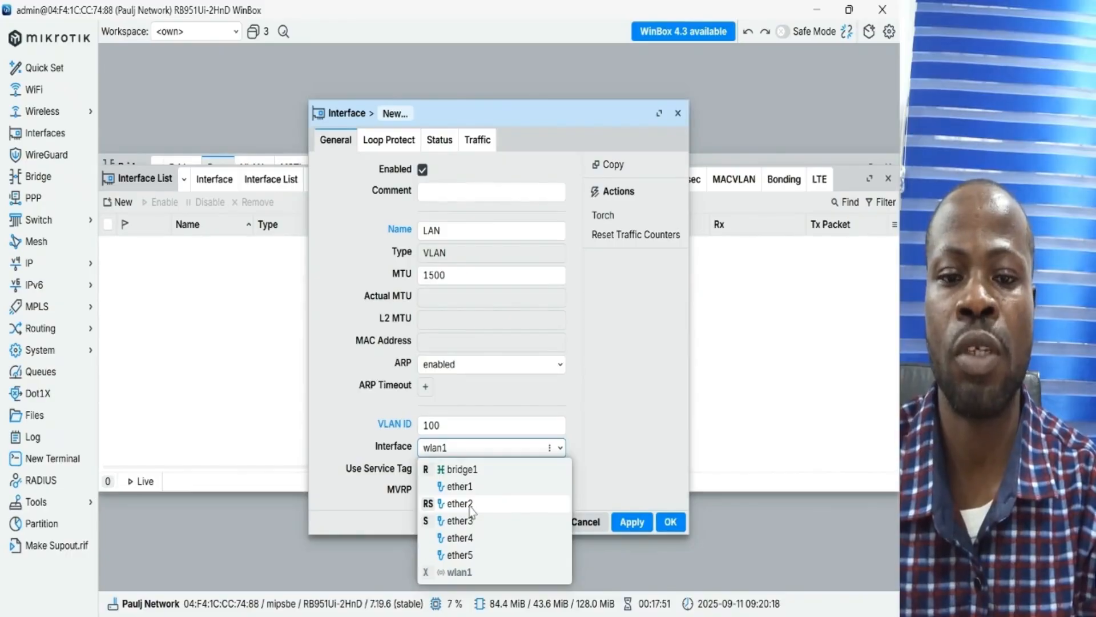
left_click(460, 504)
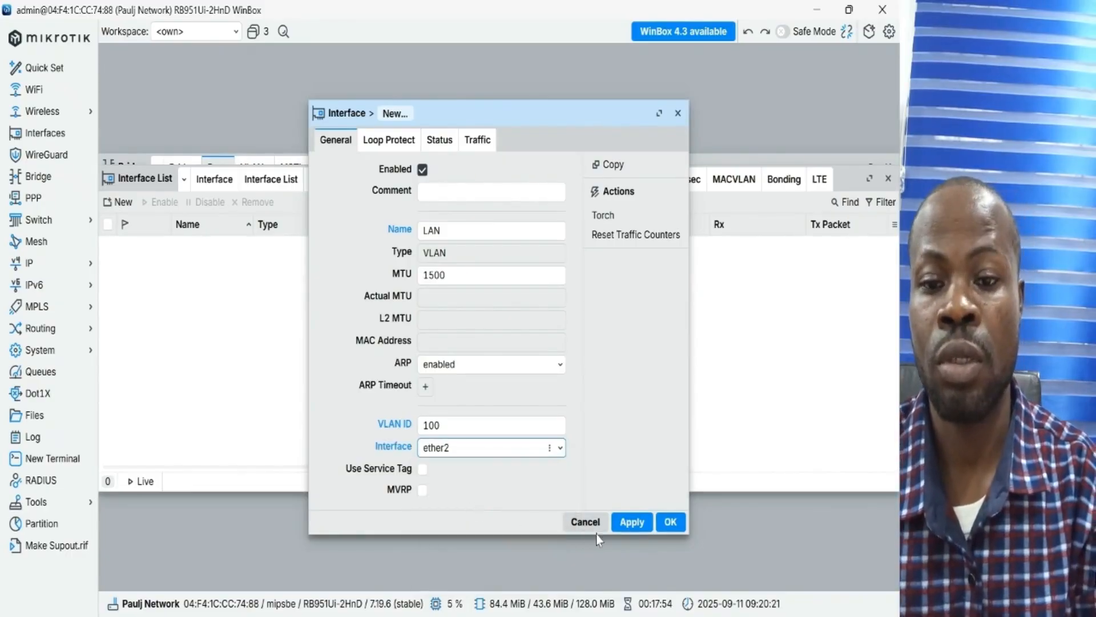
left_click(636, 523)
left_click(670, 521)
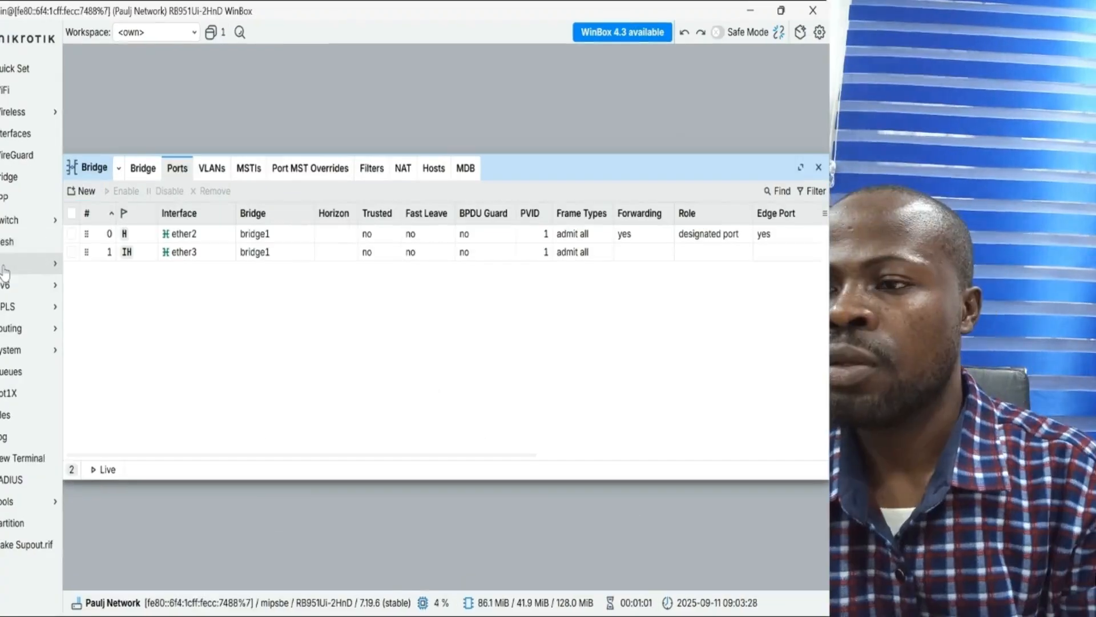
left_click(4, 265)
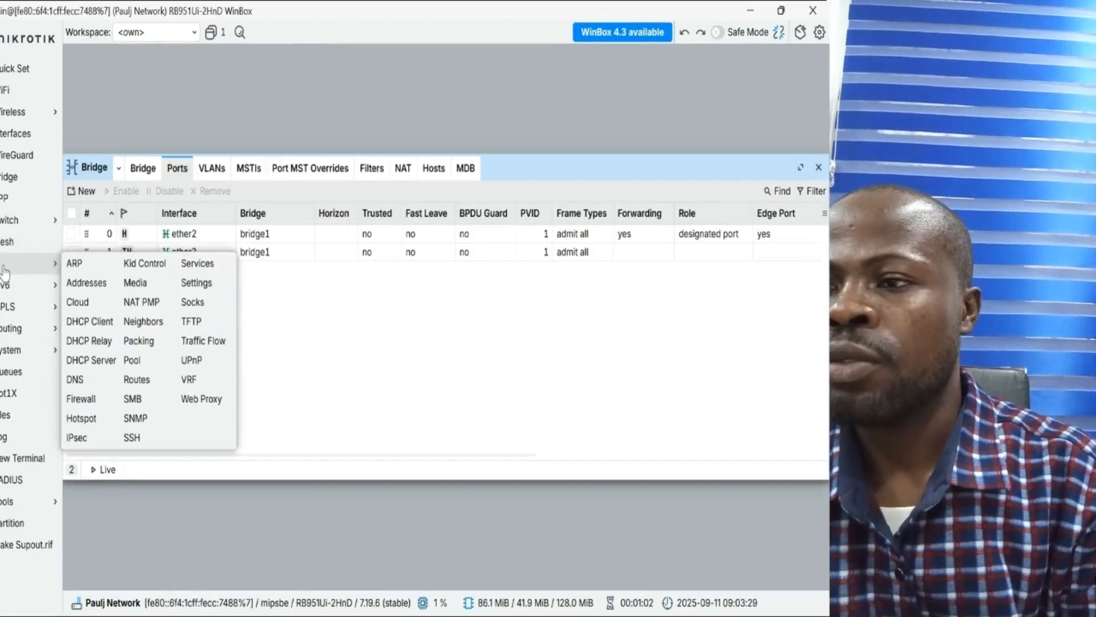
left_click(299, 326)
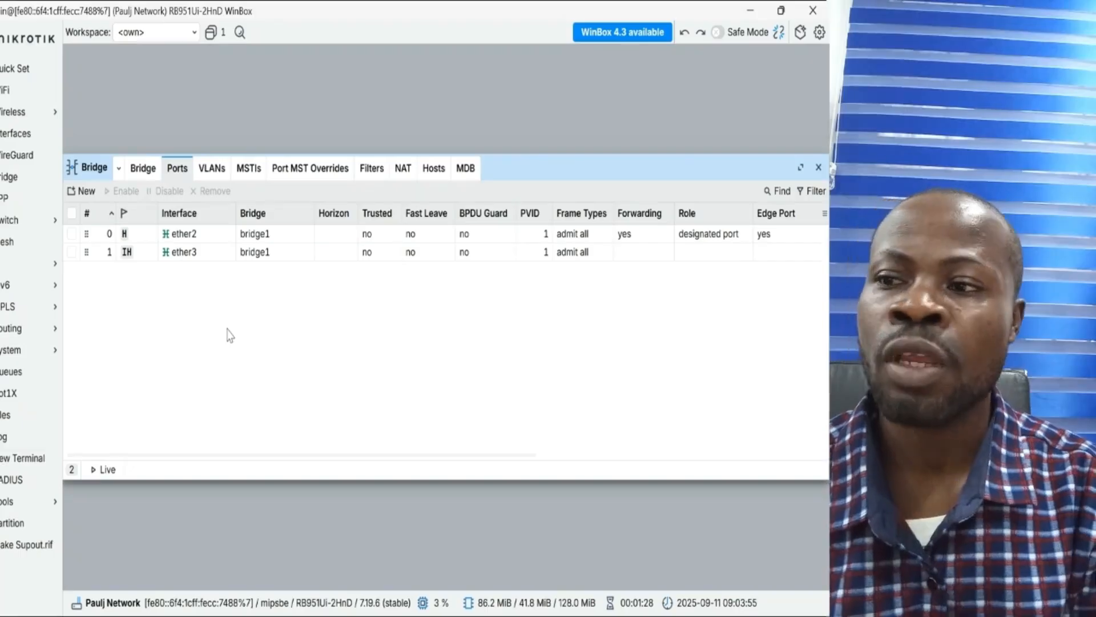
left_click(20, 263)
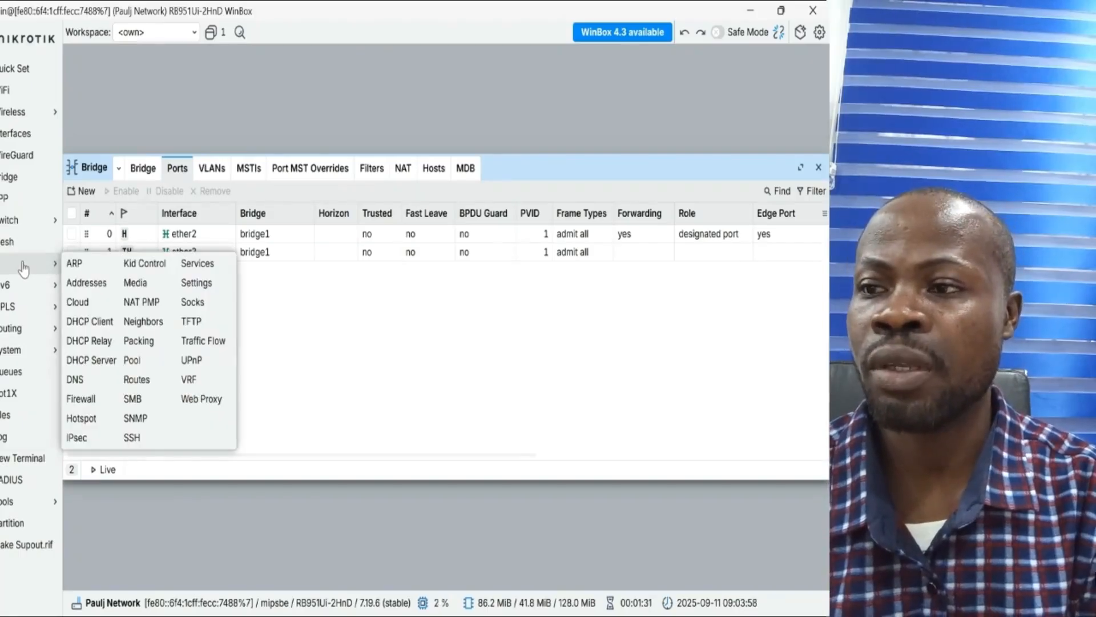
left_click(23, 266)
Step: Start a new entry in the IP address list and set its address to 10.10.10.1/24
left_click(35, 267)
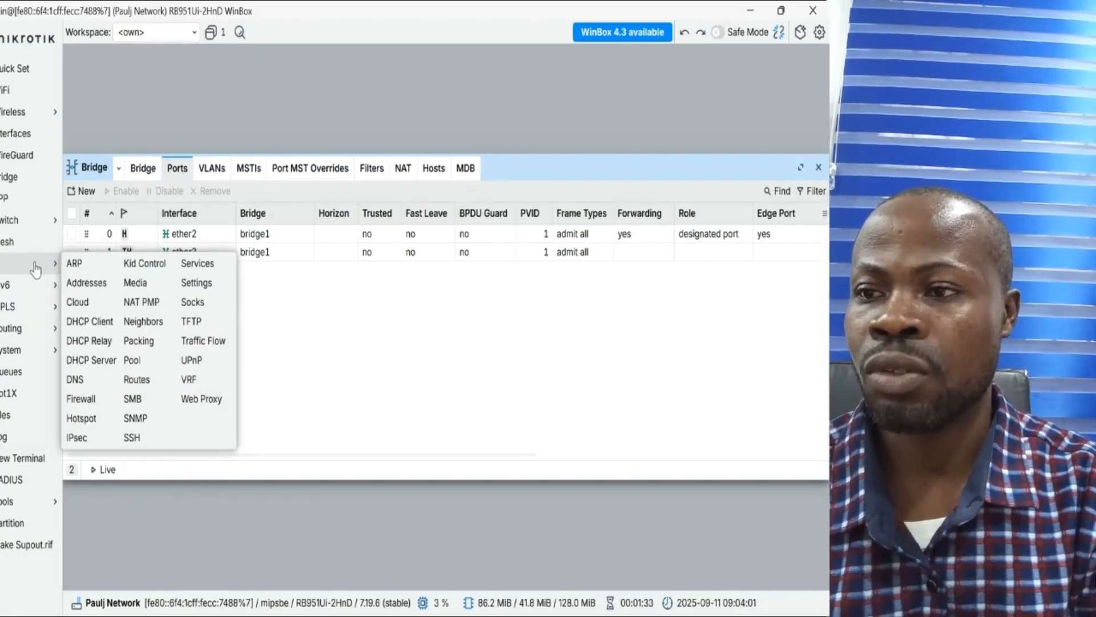
left_click(85, 283)
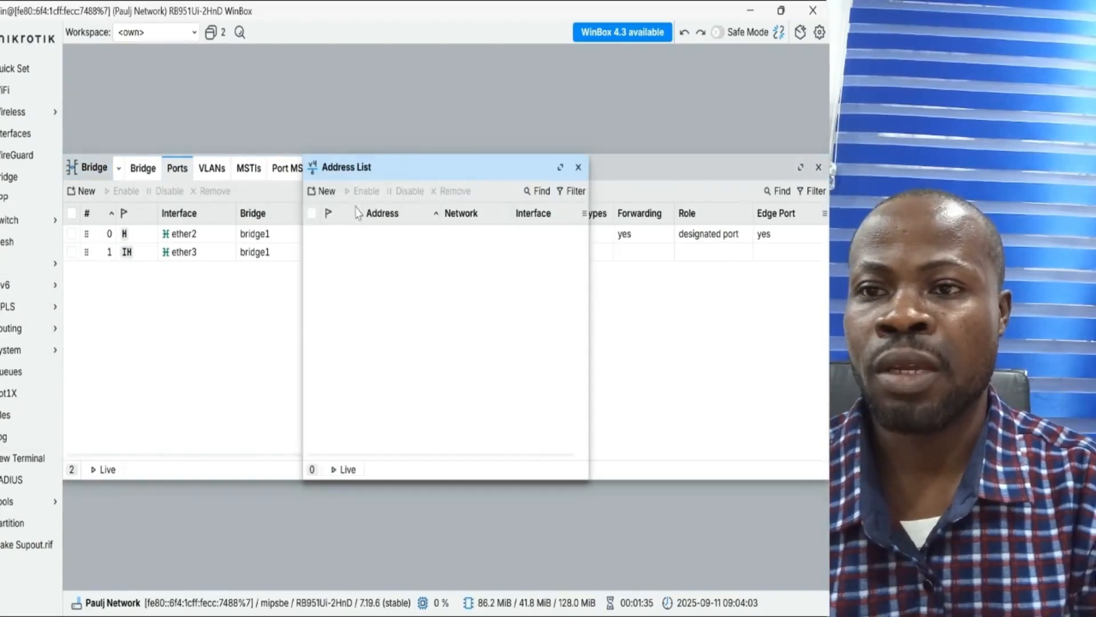
left_click_drag(465, 170, 346, 154)
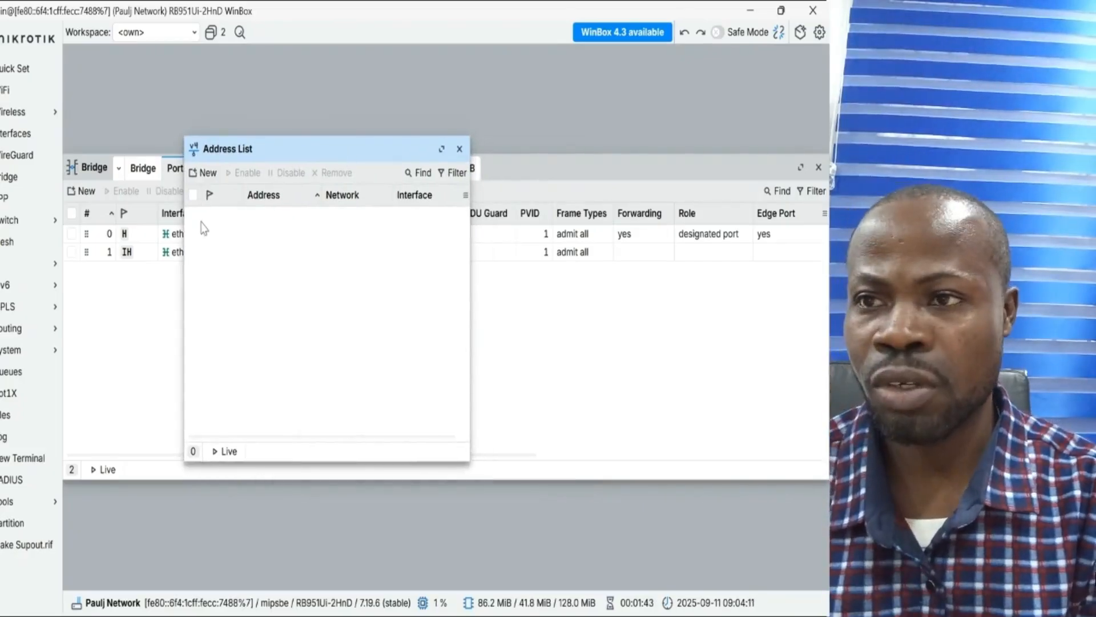
left_click(201, 173)
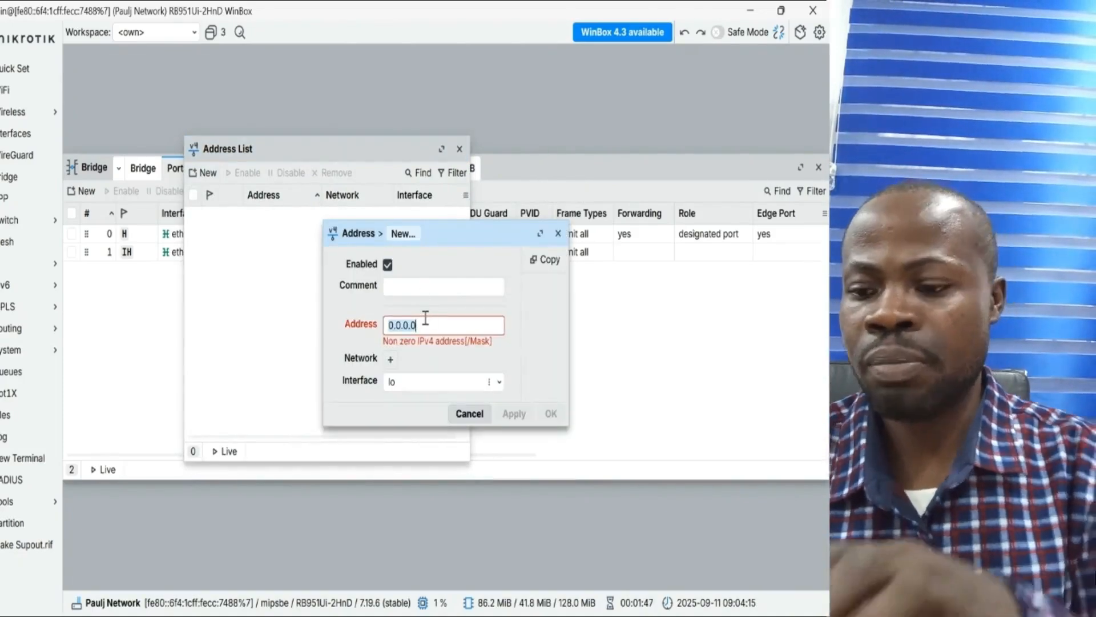
type("10")
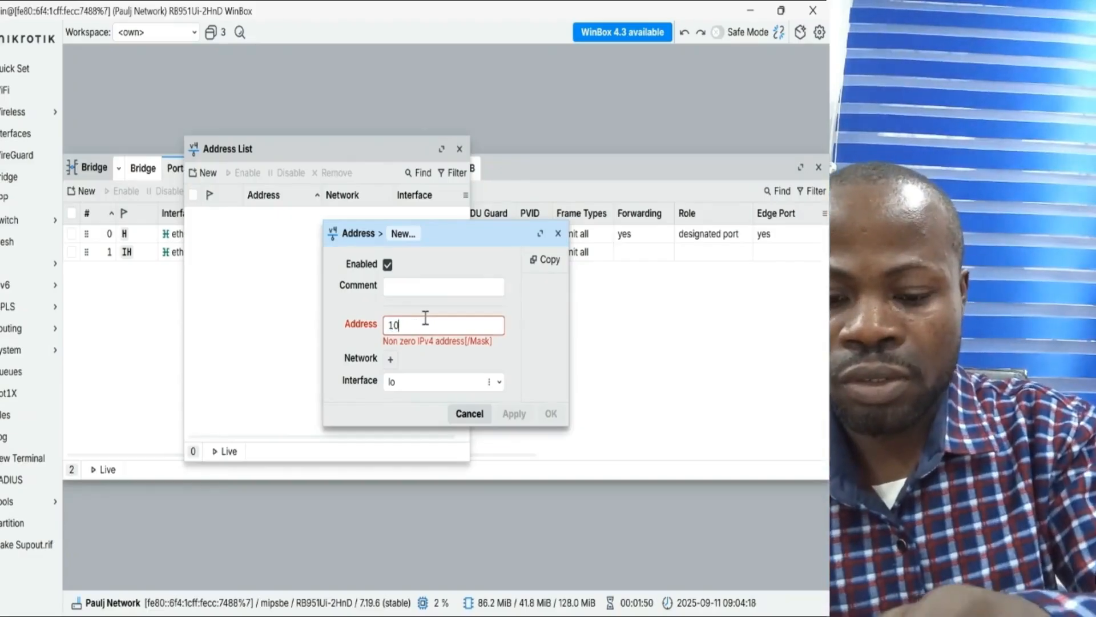
type(".101")
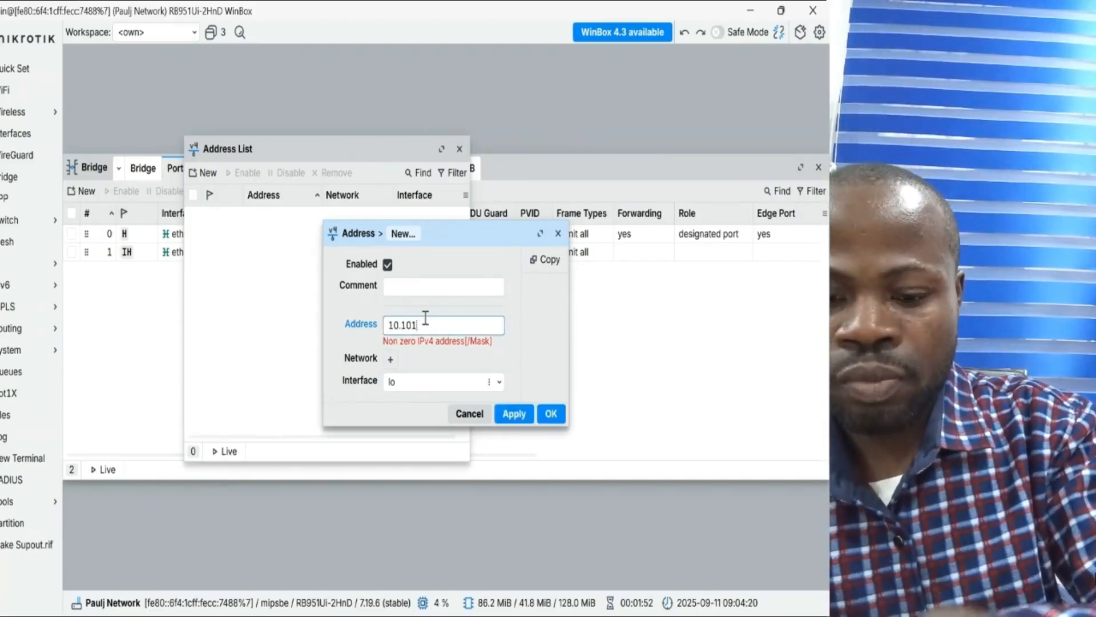
key("BackSpace")
type(".10.1")
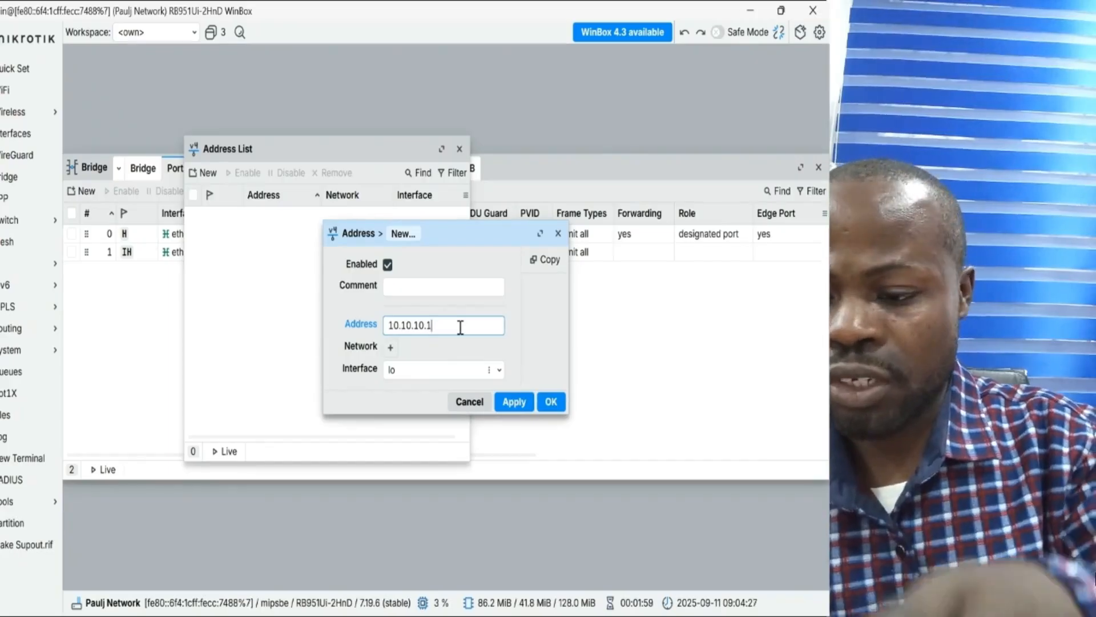
type("/24")
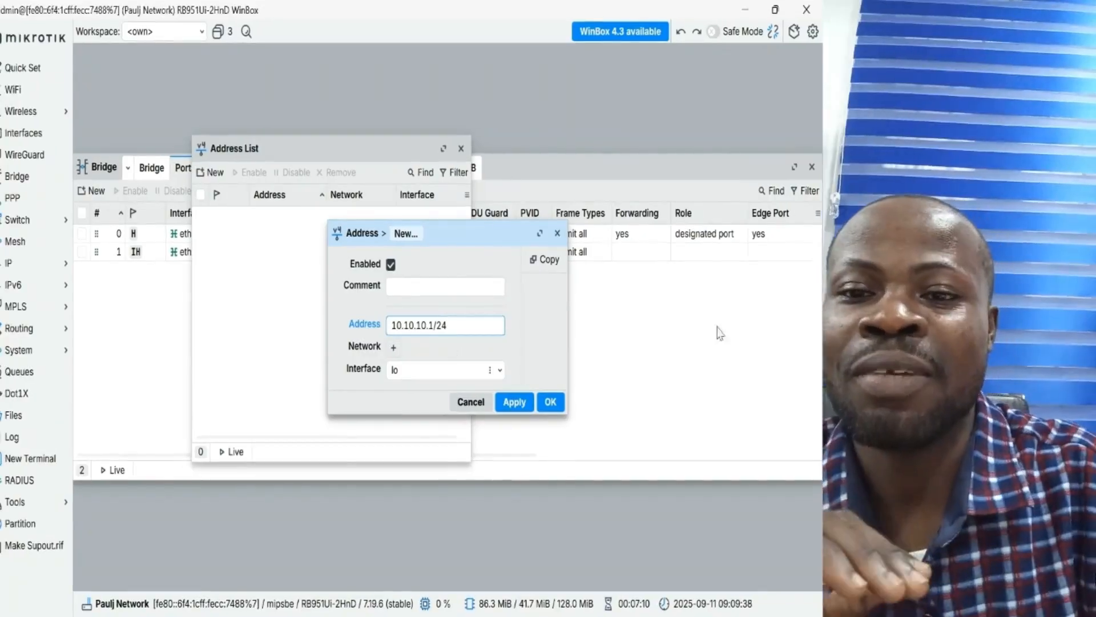
Step: Assign the new address to the ether2 interface, save it and close the address list
mouse_move(465, 326)
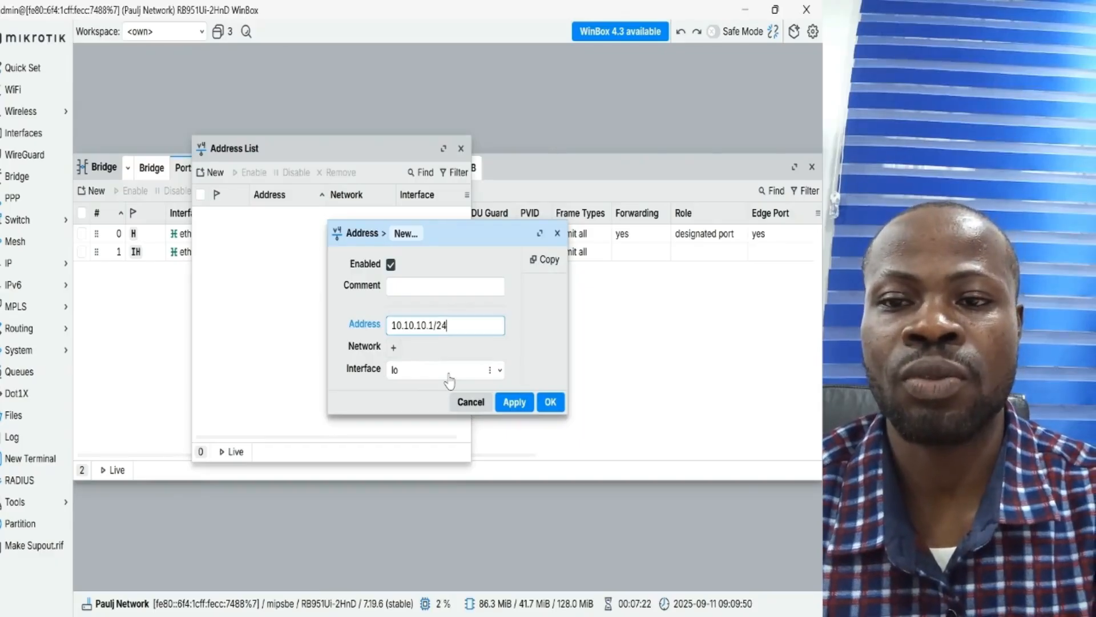
left_click(450, 381)
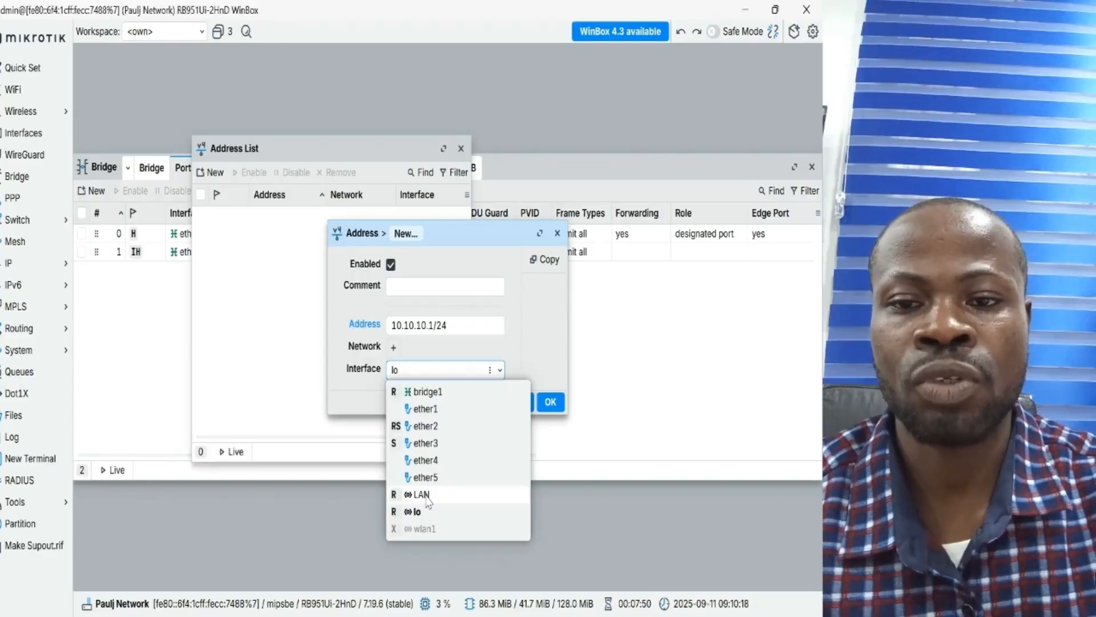
left_click(432, 429)
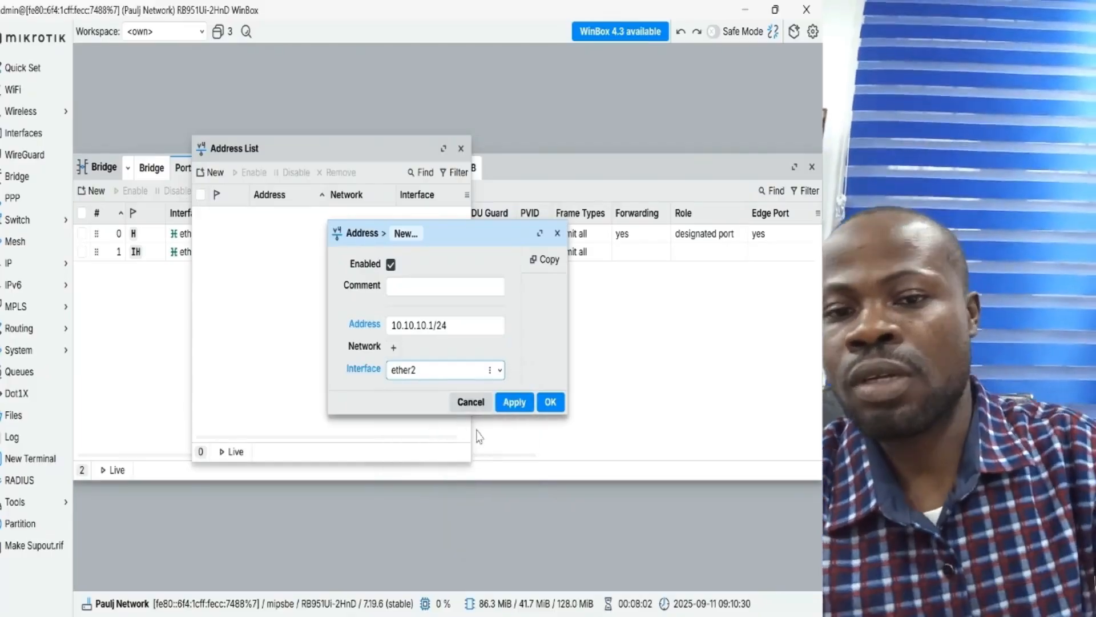
left_click(513, 403)
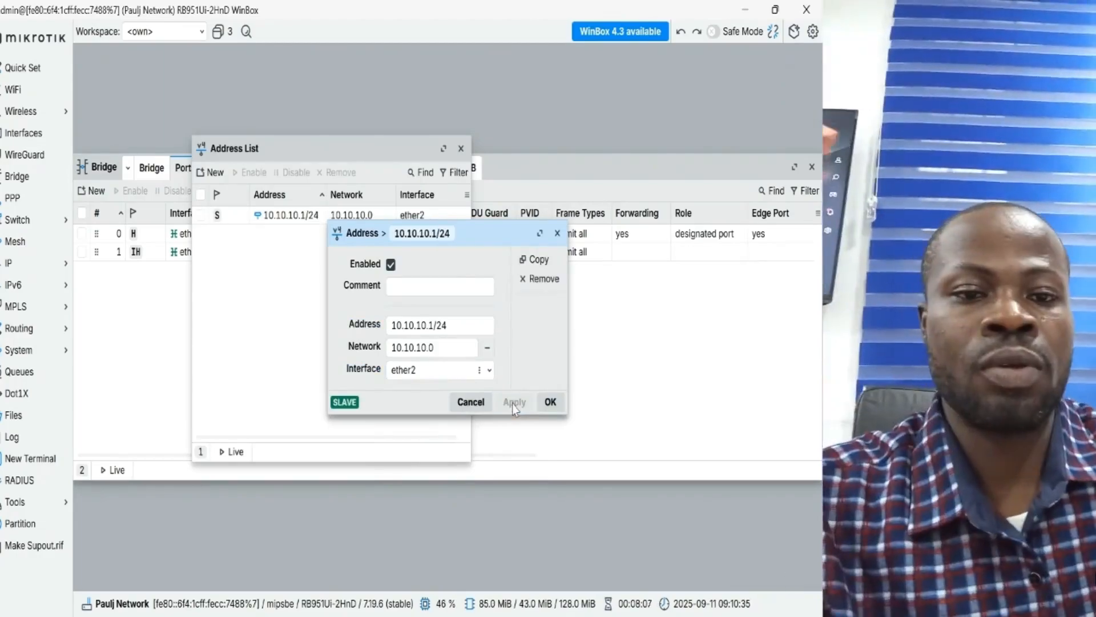
left_click(549, 401)
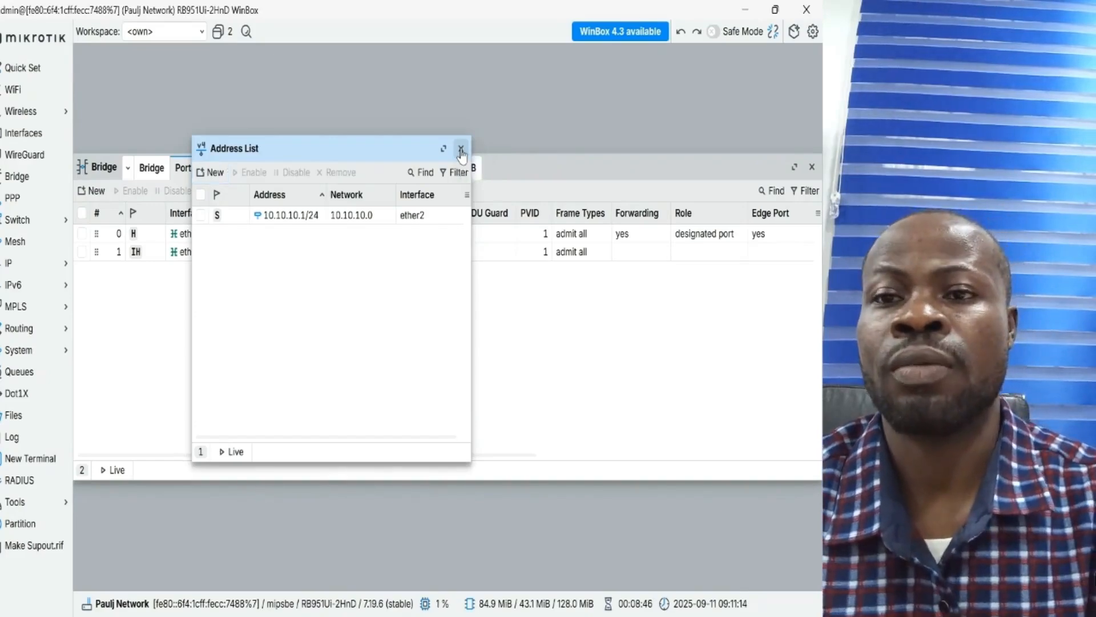
left_click(461, 151)
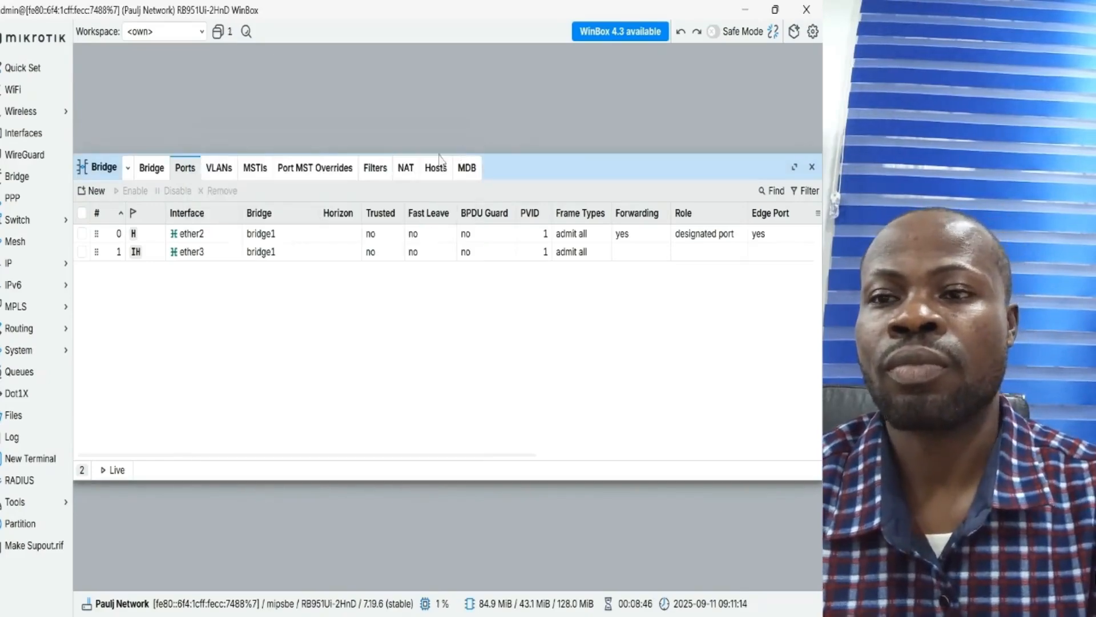
left_click(37, 267)
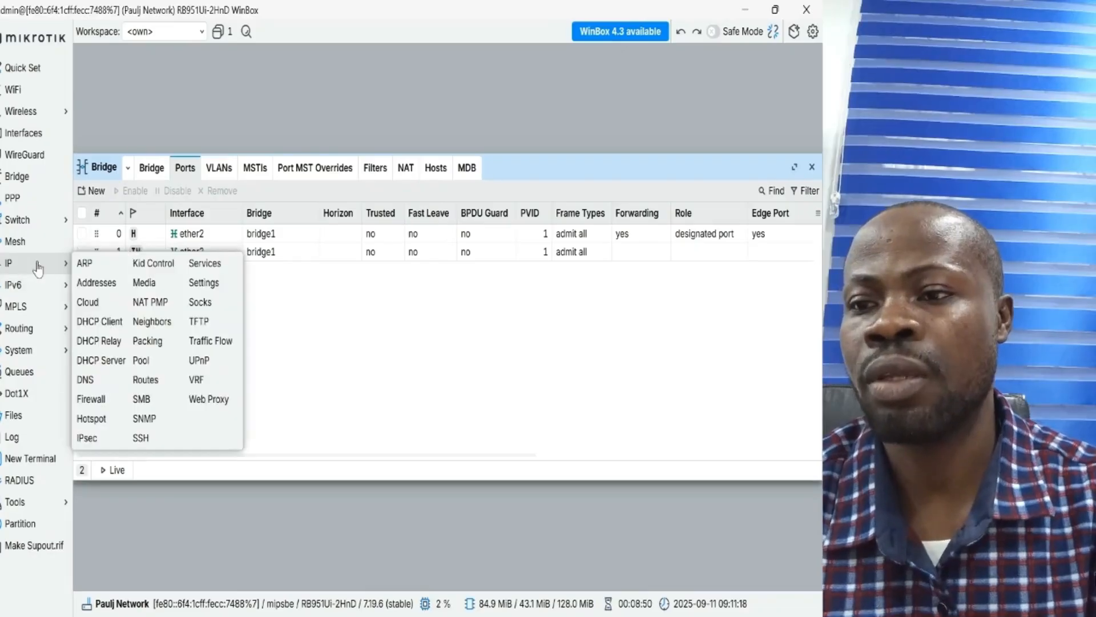
left_click(118, 287)
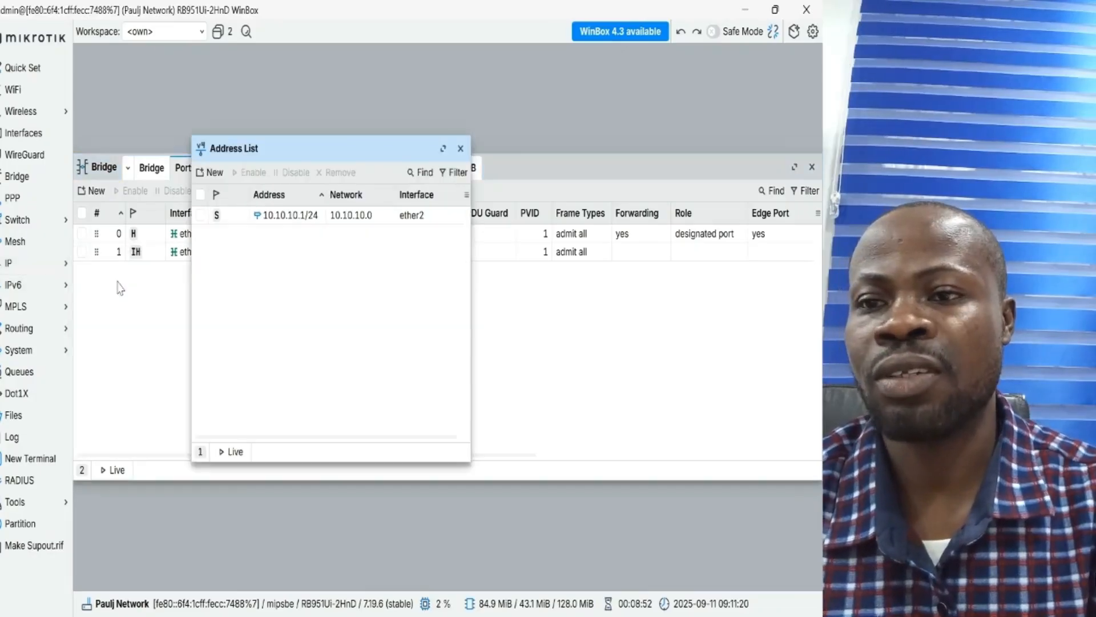
left_click(460, 149)
Step: Open the IP route list and start a new route
left_click(38, 268)
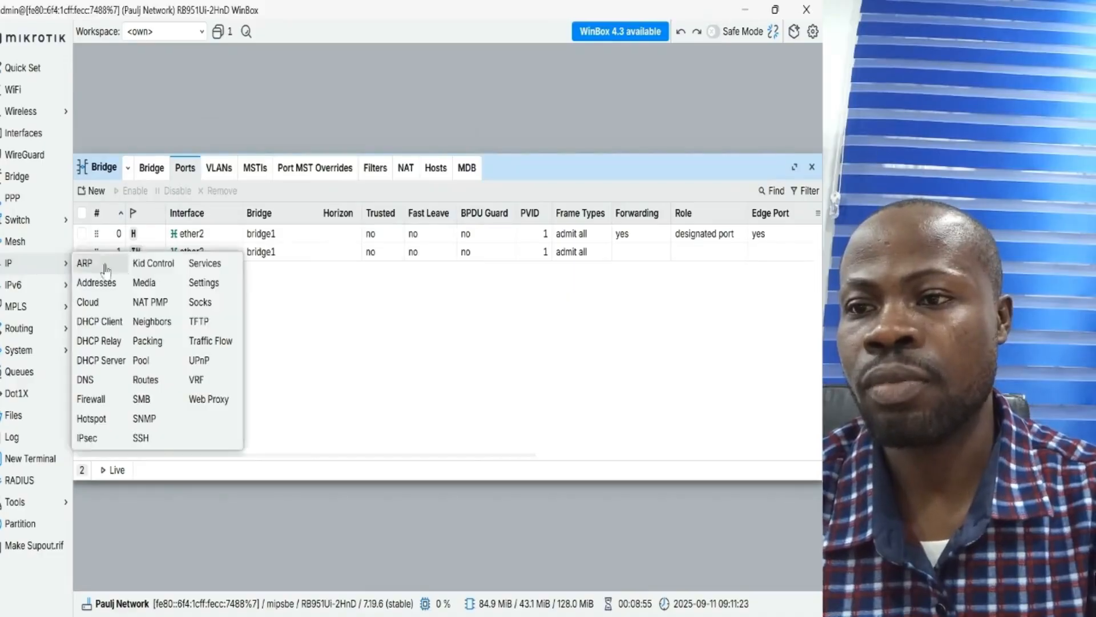
left_click(149, 381)
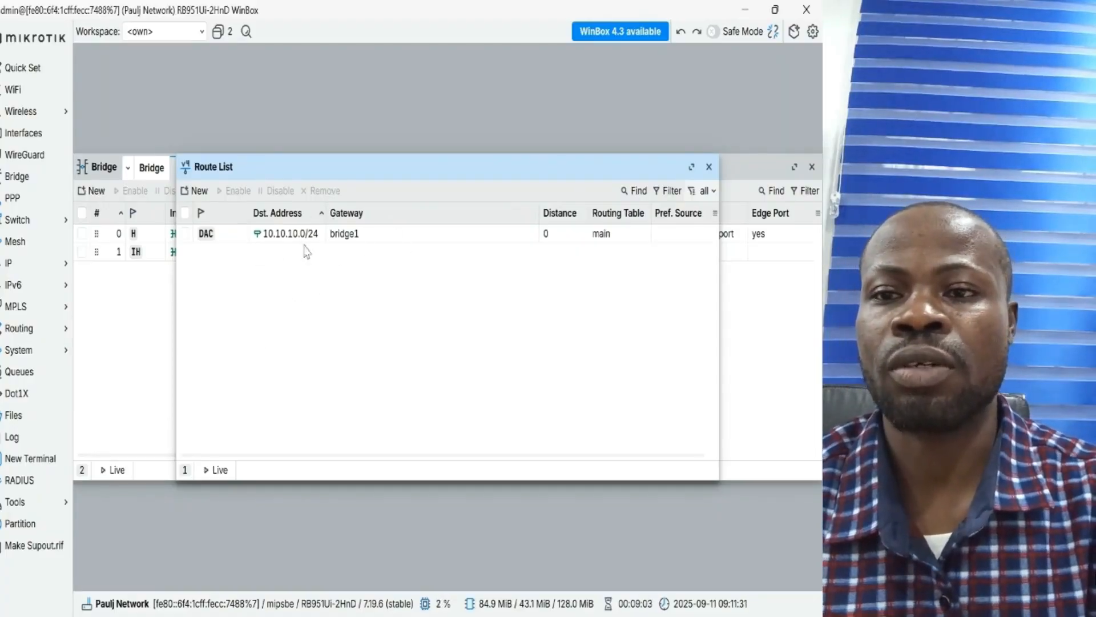
left_click(200, 190)
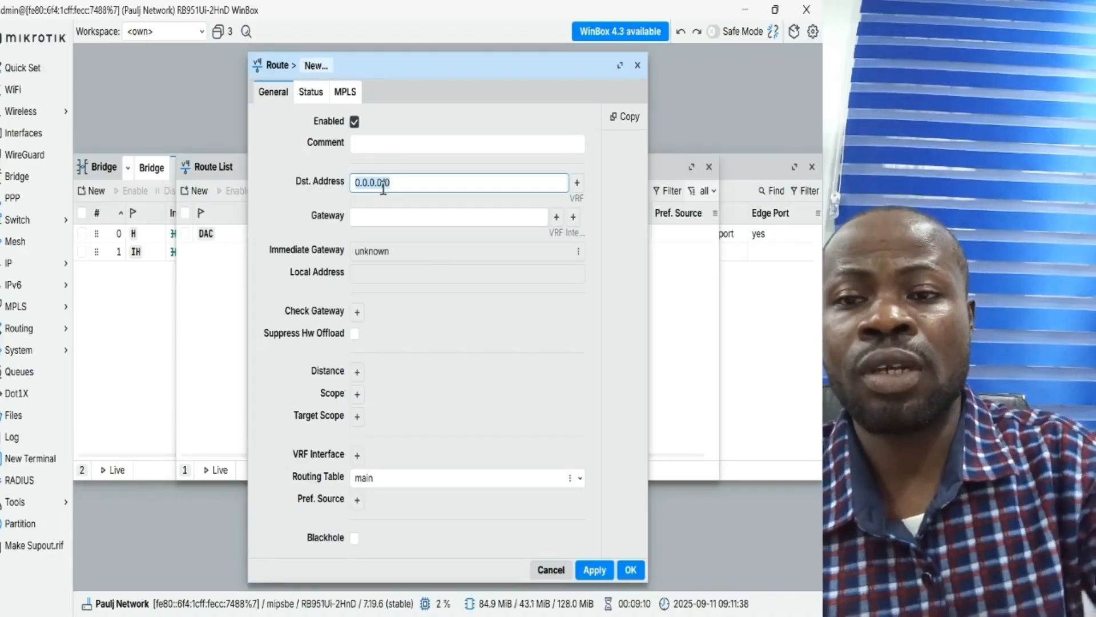
Step: Replace the new route's default destination address with 20.20.20.0/24
left_click(410, 180)
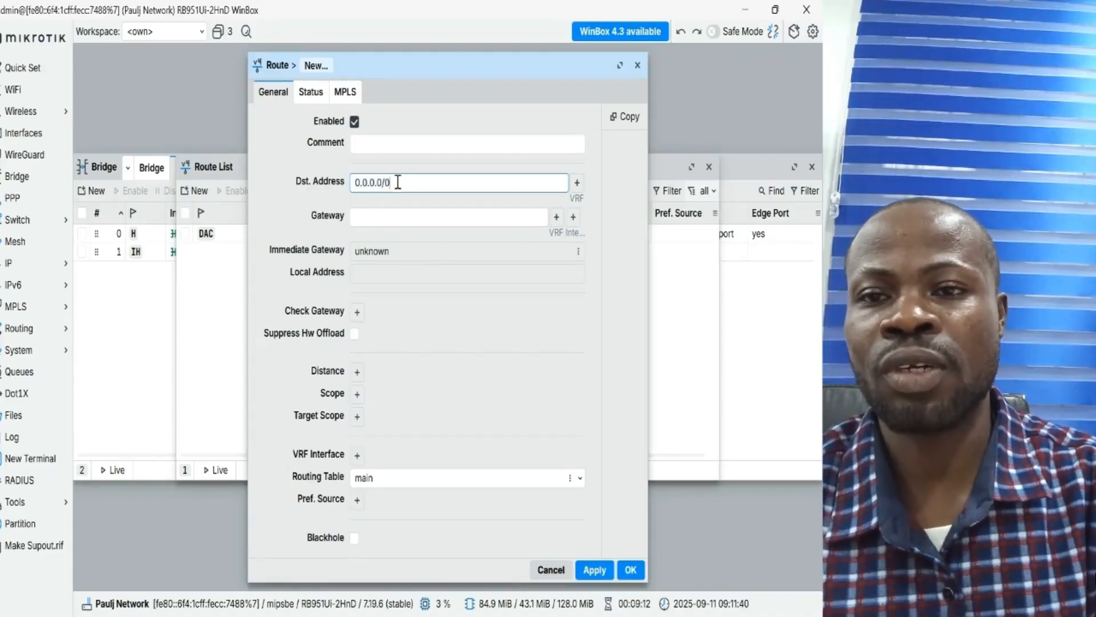
left_click_drag(399, 181, 350, 191)
left_click(393, 182)
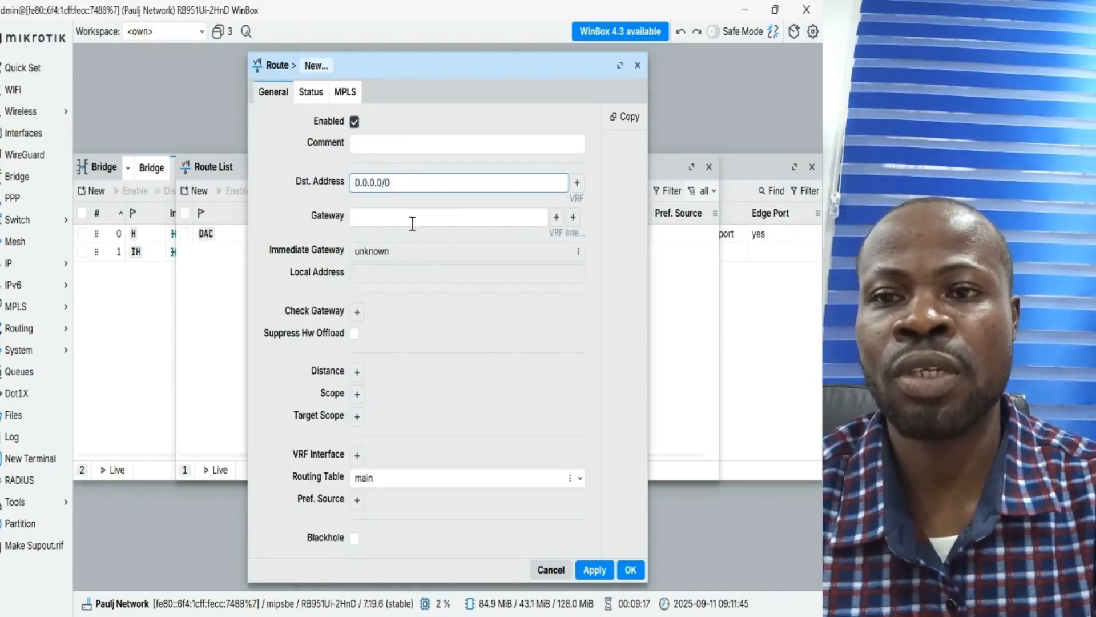
key("BackSpace")
key("BackSpace")
key("BackSpace")
key("BackSpace")
key("BackSpace")
key("BackSpace")
key("BackSpace")
key("BackSpace")
key("BackSpace")
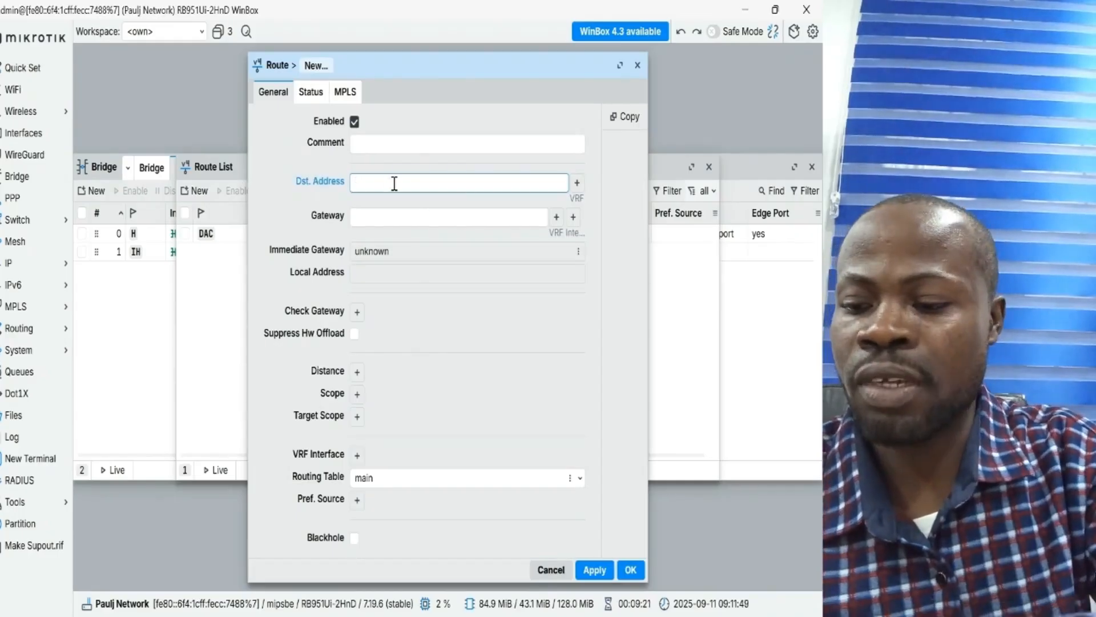
type("20.20.2")
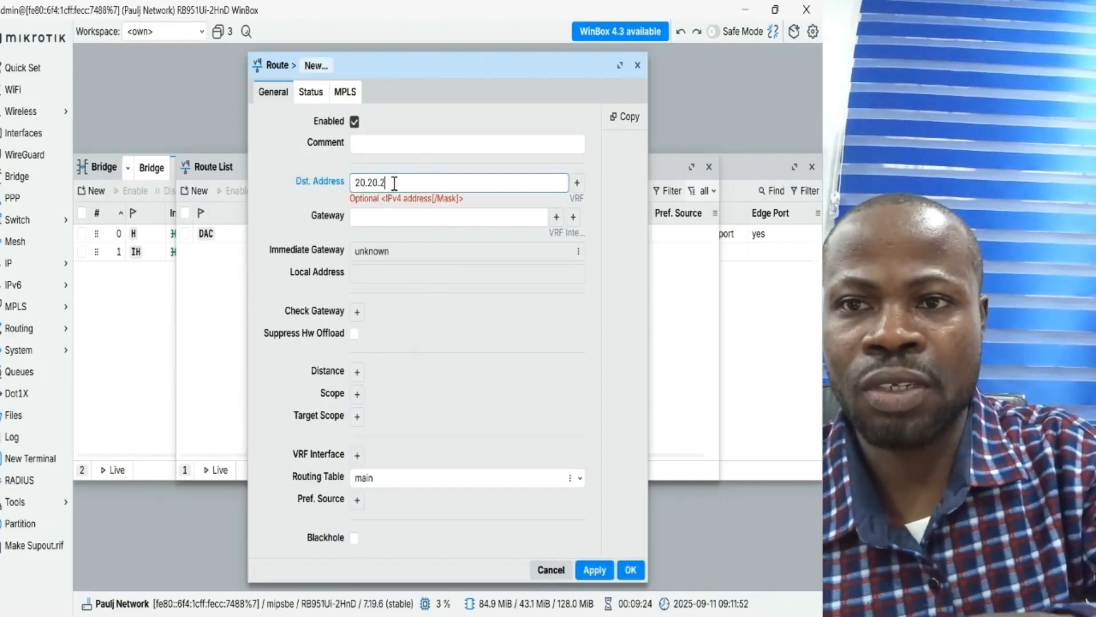
type("0.0/24")
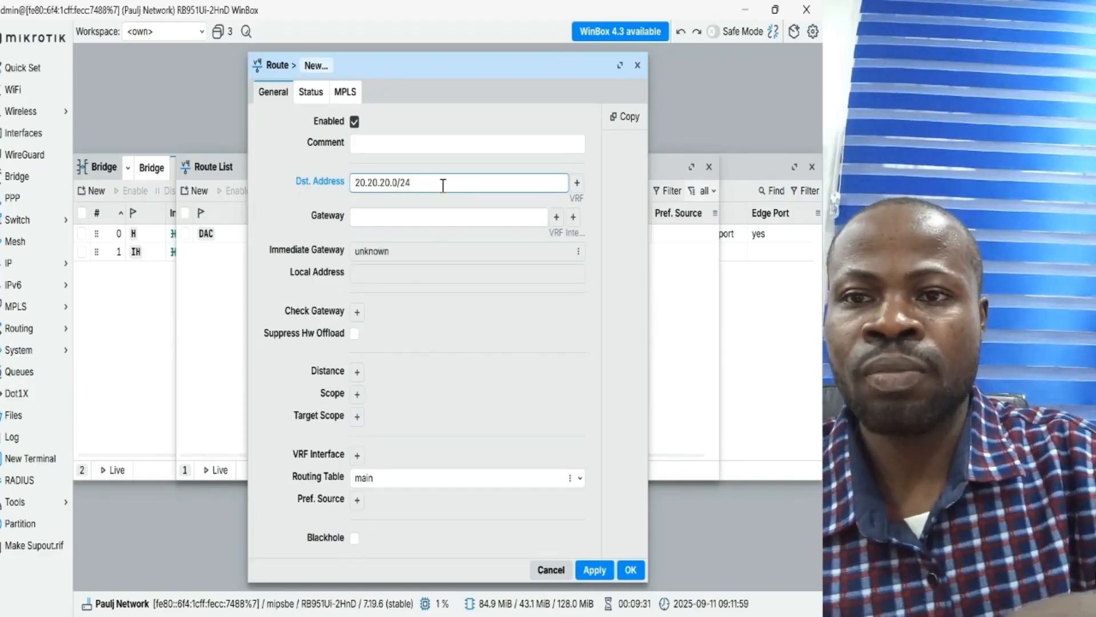
Step: Set the new route's destination address to 0.0.0.0/0 to make it a default route
key("BackSpace")
key("BackSpace")
key("BackSpace")
key("BackSpace")
key("BackSpace")
key("BackSpace")
key("BackSpace")
key("BackSpace")
key("BackSpace")
key("BackSpace")
key("BackSpace")
key("BackSpace")
key("BackSpace")
type("0")
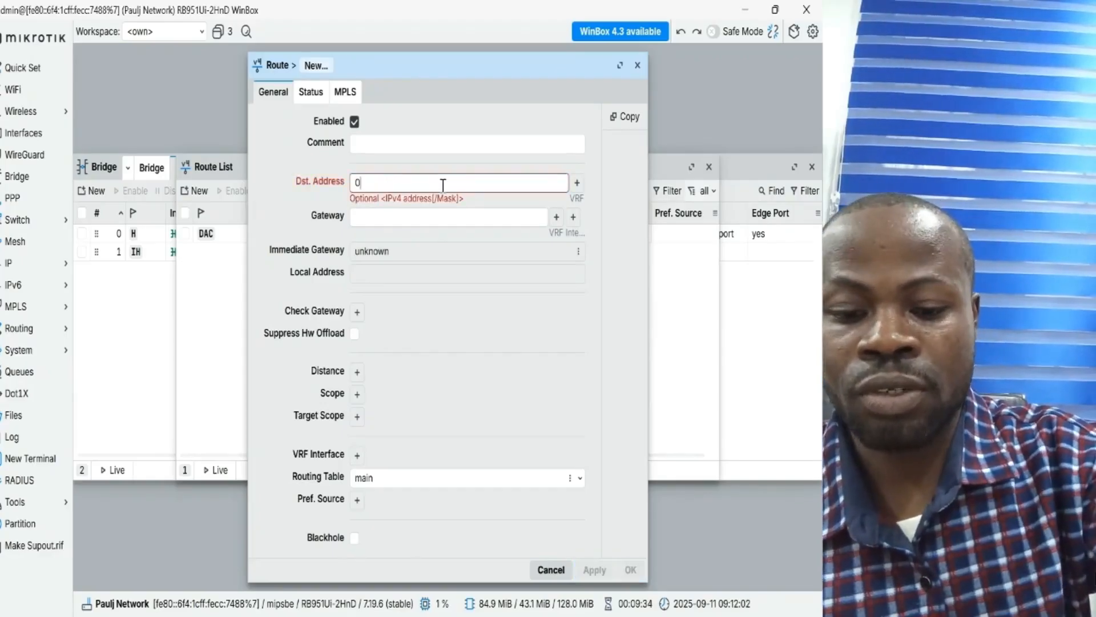
type(".0.0.")
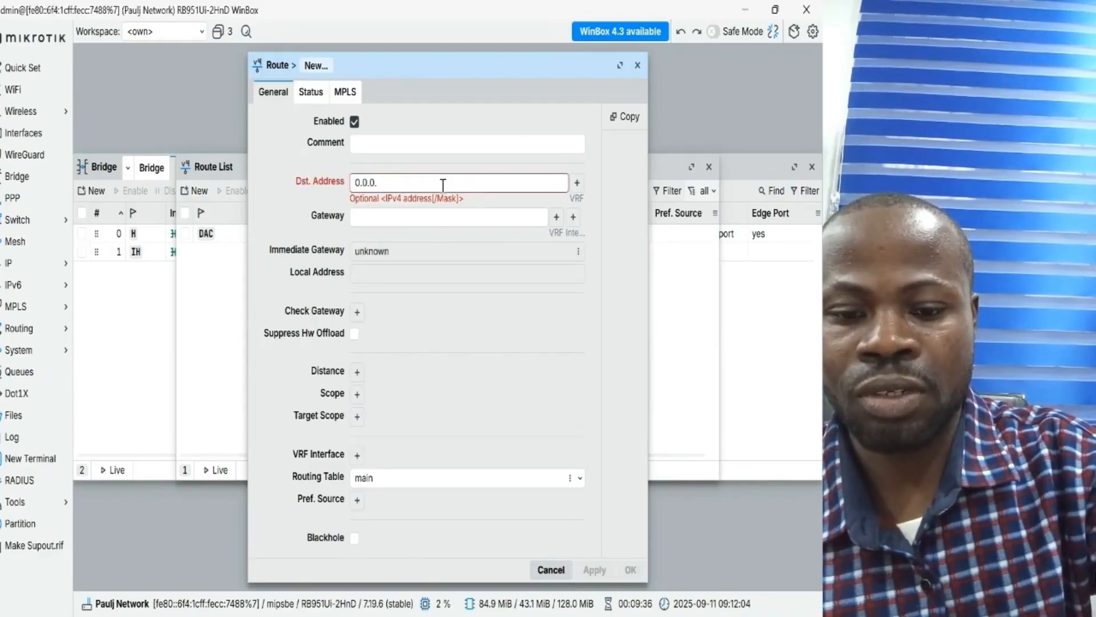
type("0/")
key("BackSpace")
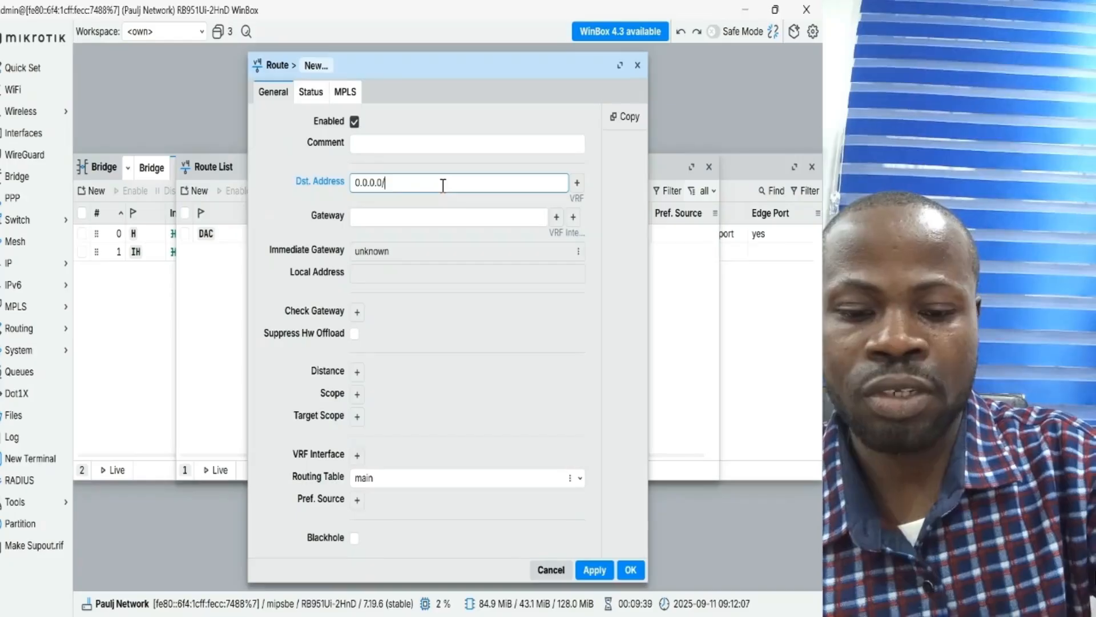
type("0")
Step: Set the default route's gateway to 10.10.10.2 and save the route
left_click(393, 218)
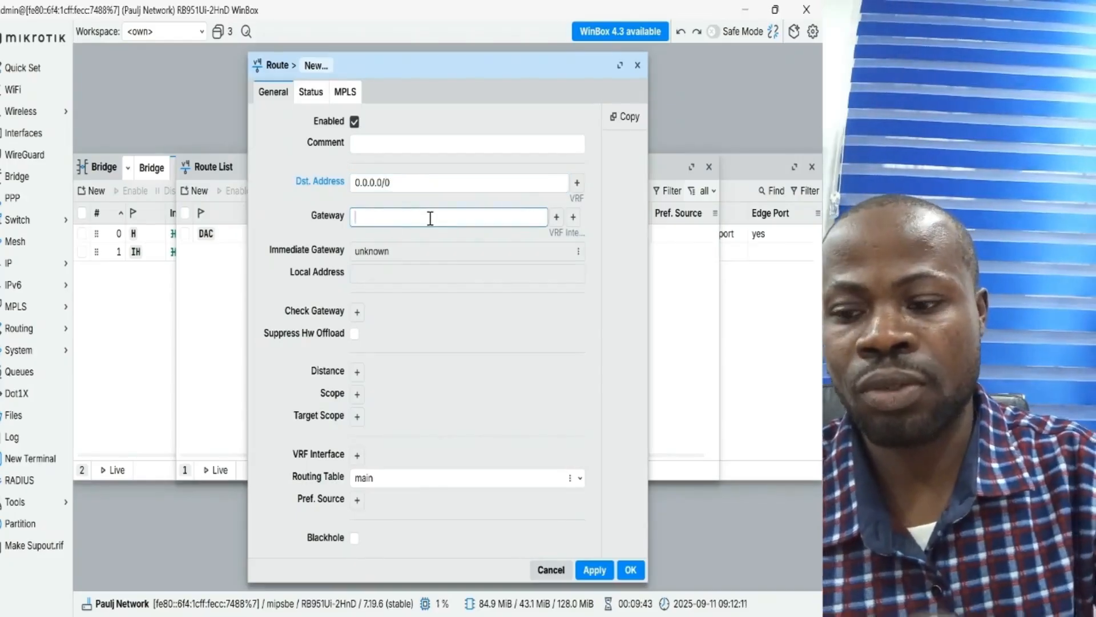
type("10.")
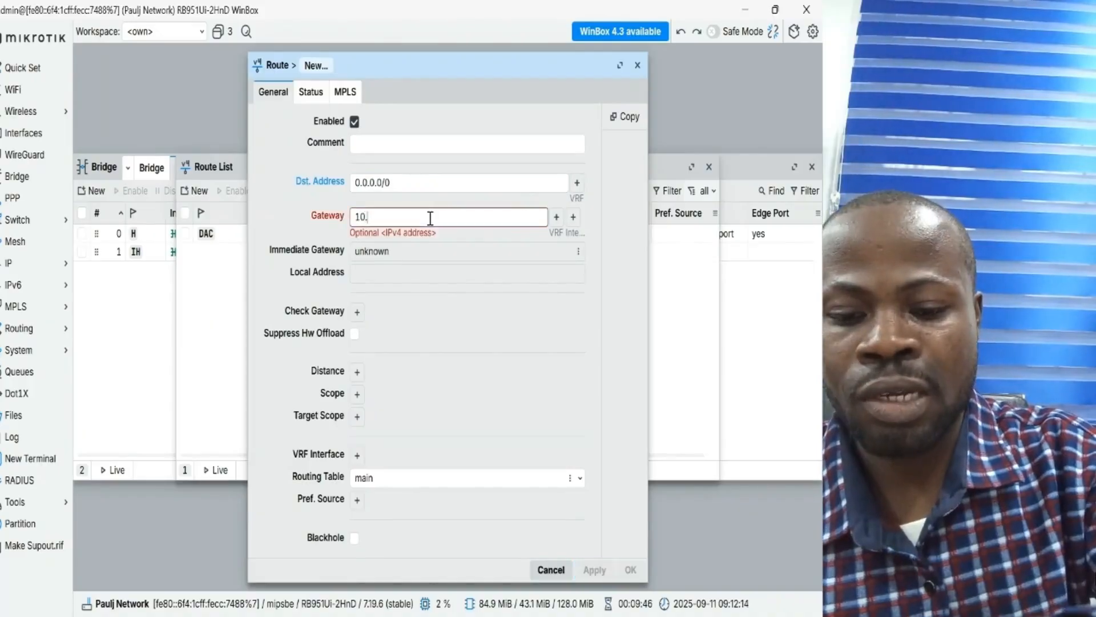
type("10.10.")
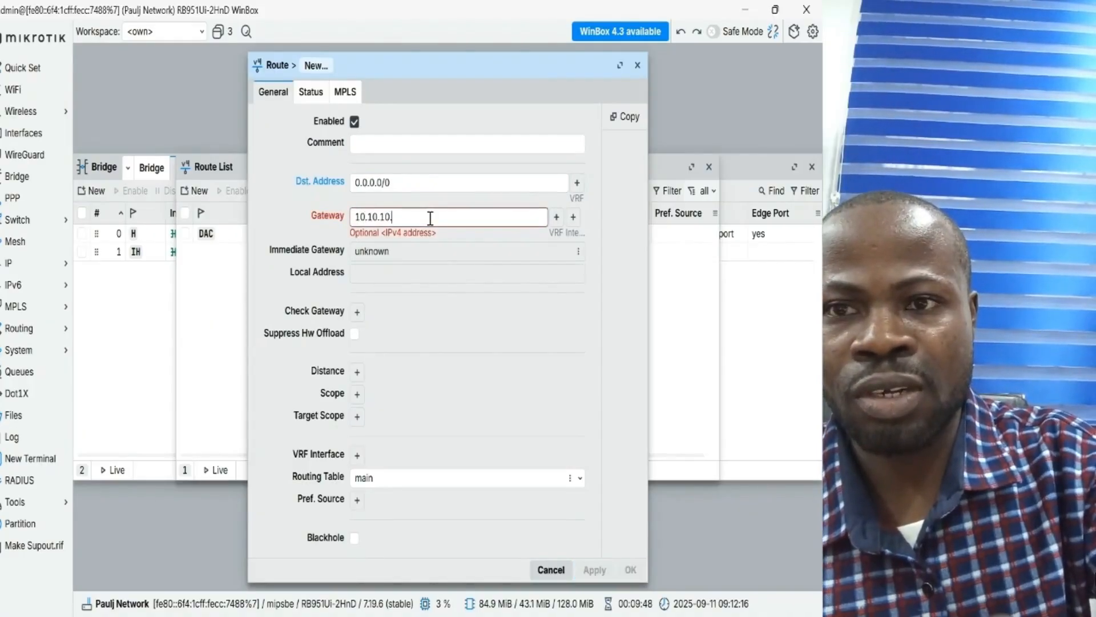
type("2")
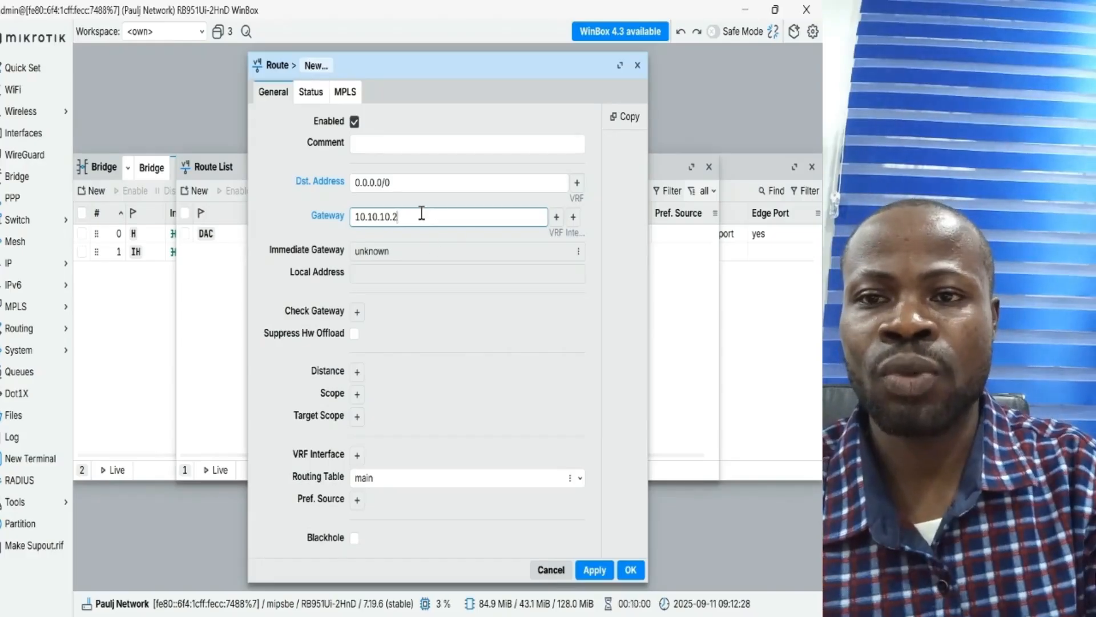
left_click_drag(395, 217, 351, 226)
left_click(429, 222)
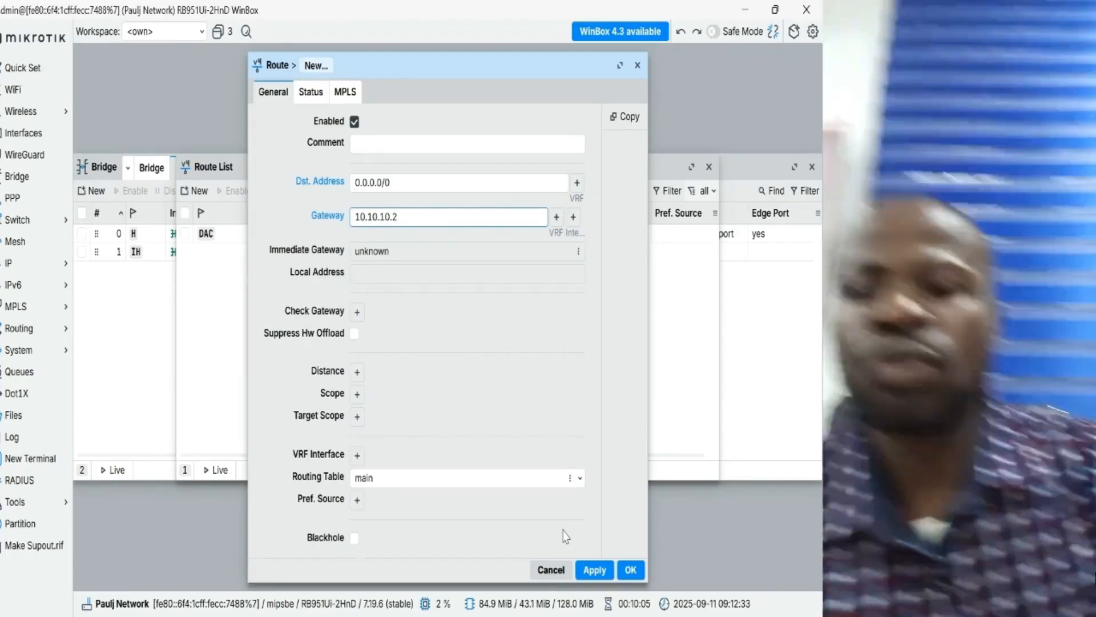
left_click(595, 570)
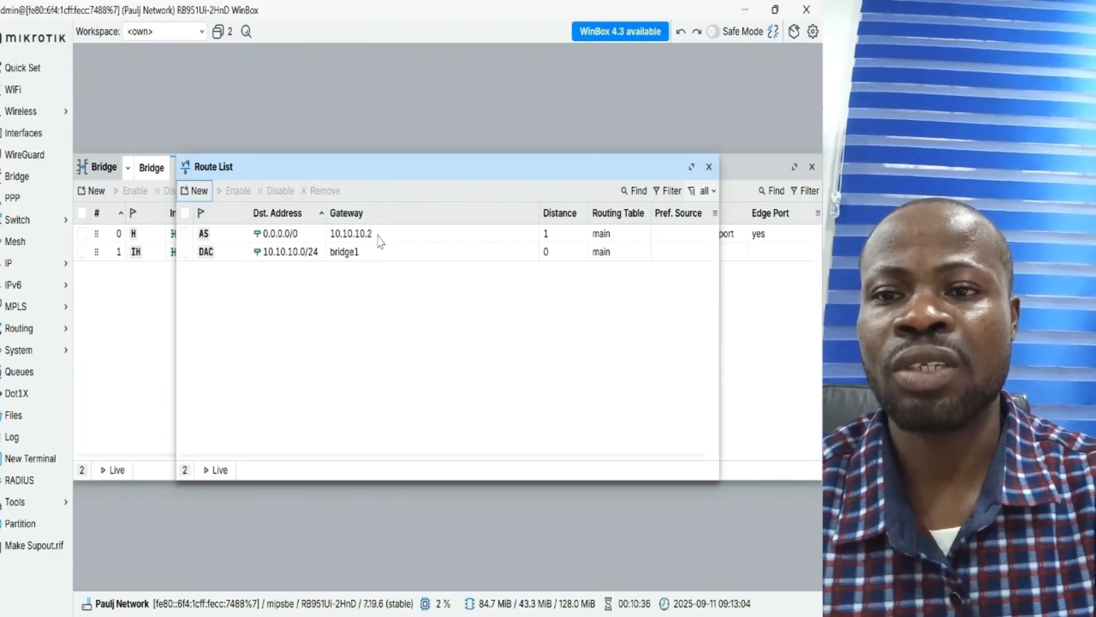
Step: Minimize the router window and open the computer's Ethernet IP settings for editing in Windows Settings
left_click(749, 14)
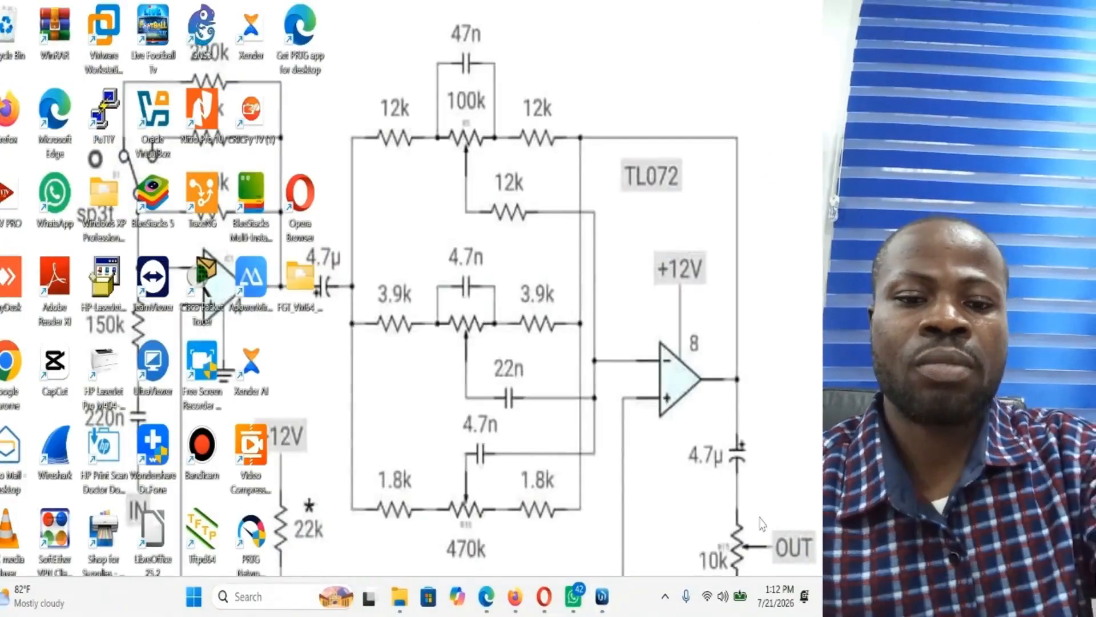
left_click(708, 596)
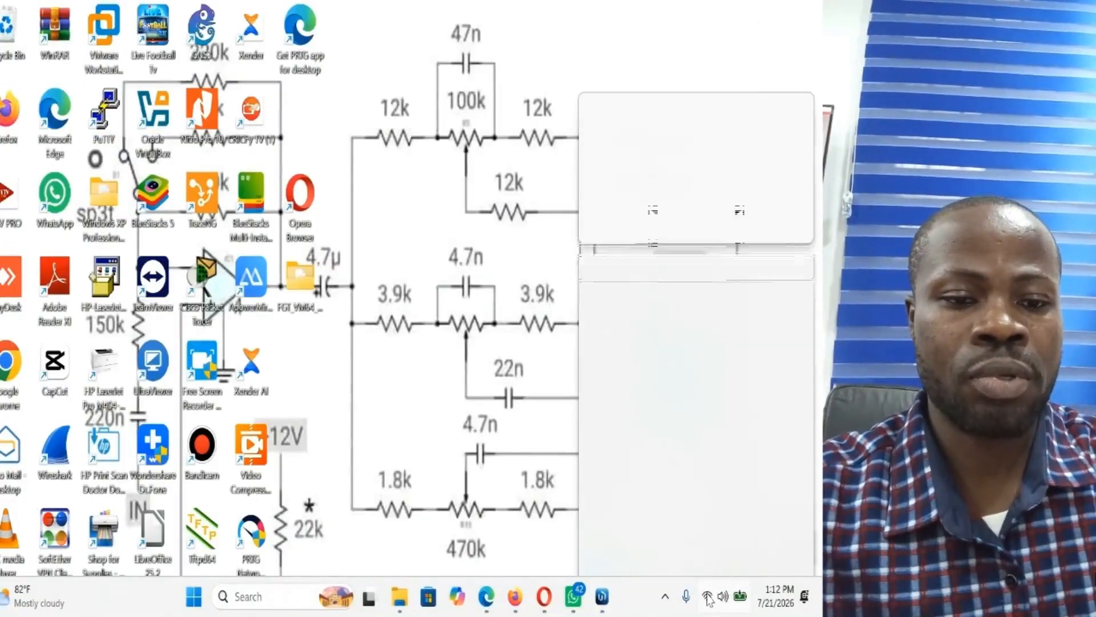
left_click(708, 596)
right_click(708, 596)
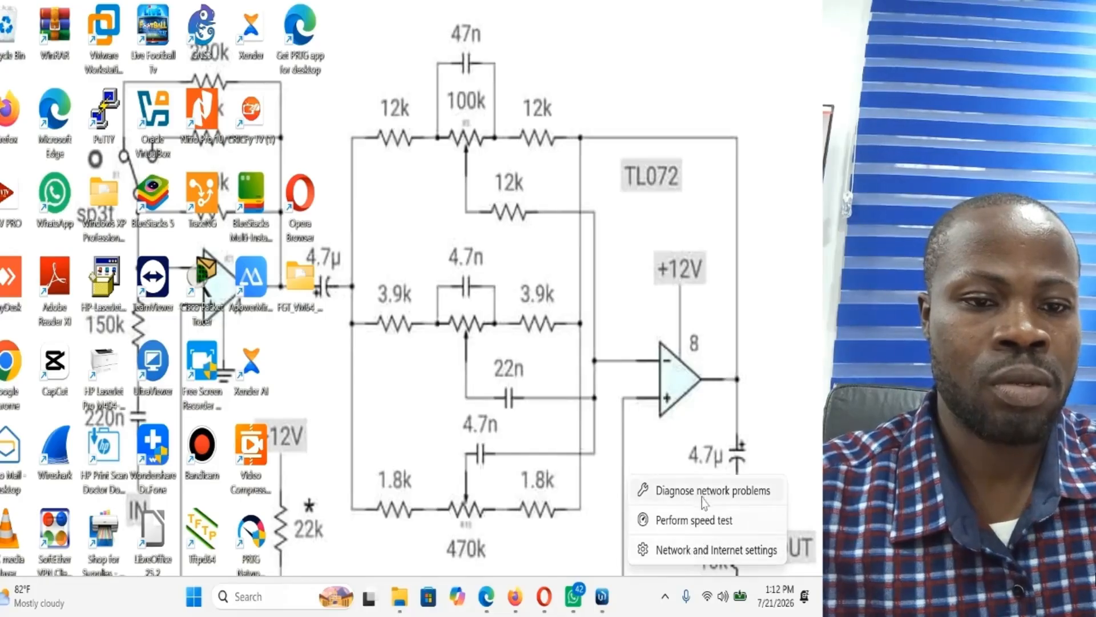
left_click(700, 555)
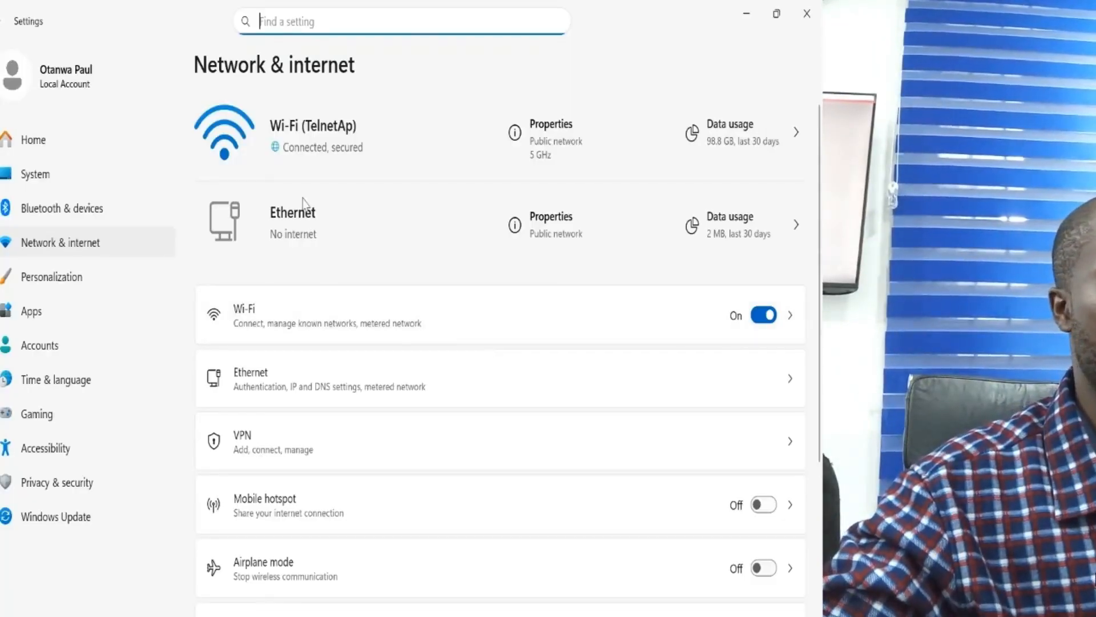
left_click(291, 388)
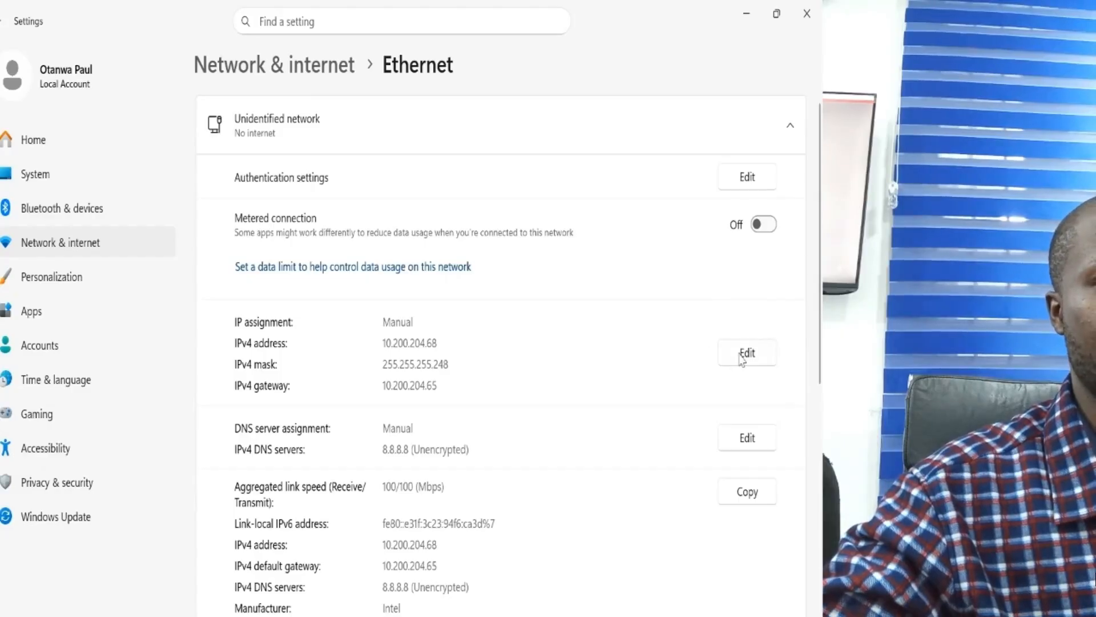
left_click(740, 355)
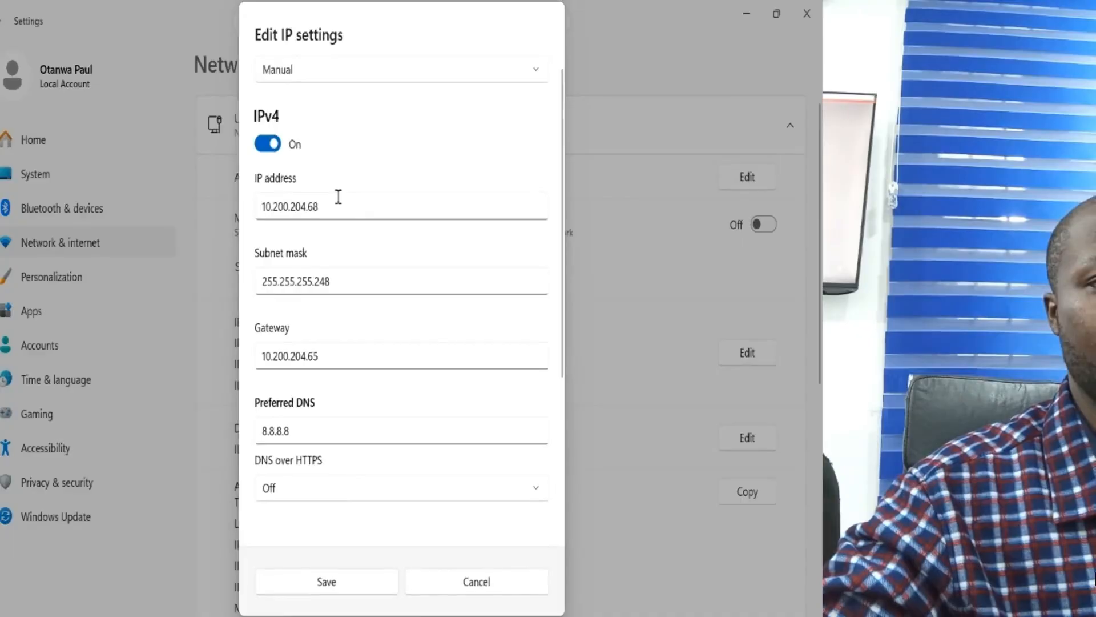
Step: Set the Ethernet adapter's IP address to 10.10.10.2 and its subnet mask to 255.255.255.0
left_click_drag(335, 205, 252, 209)
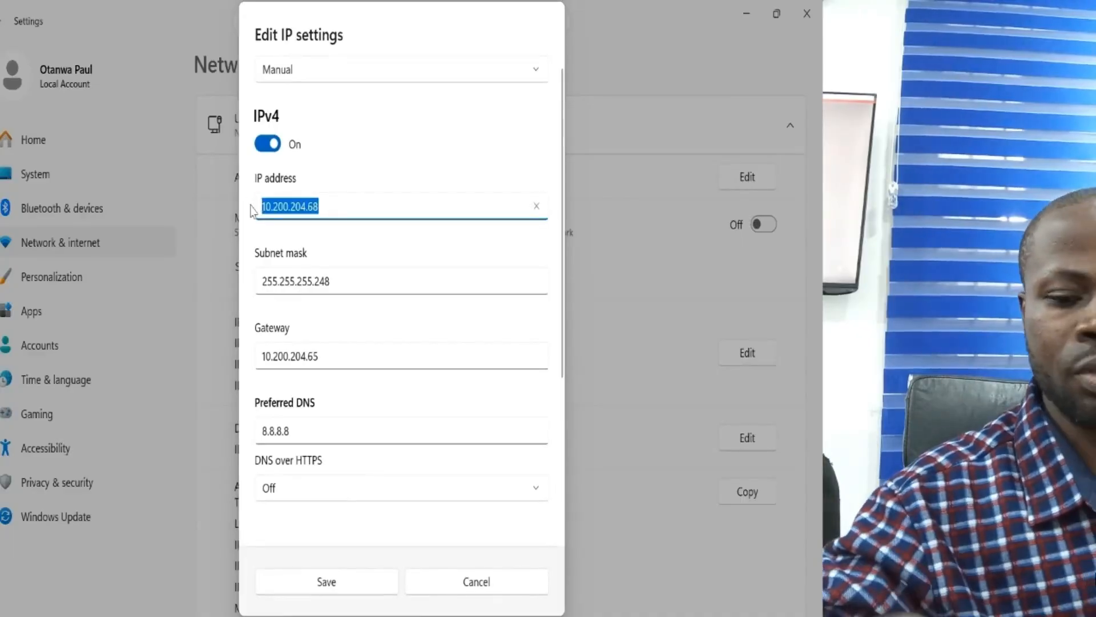
type("10.10.10.2")
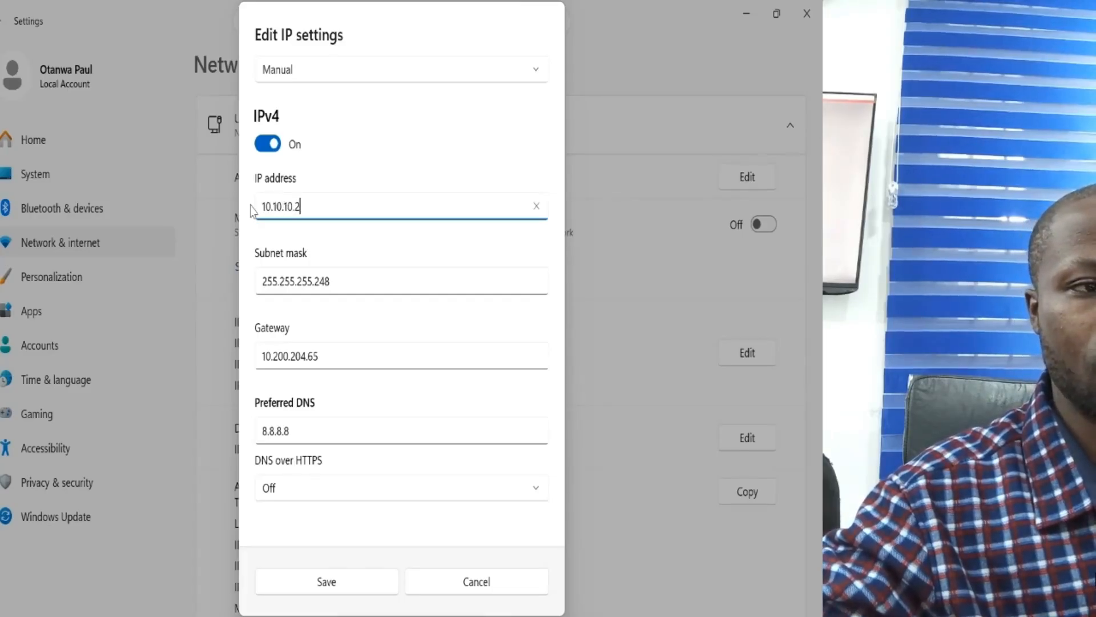
left_click(346, 276)
key("BackSpace")
key("BackSpace")
key("BackSpace")
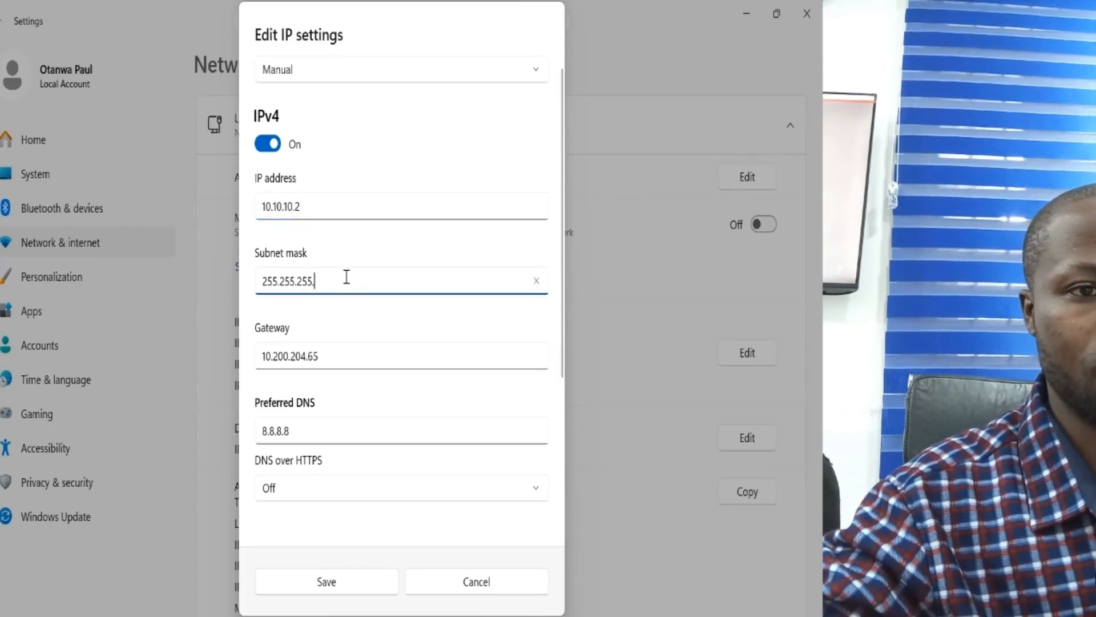
type("0")
Step: Replace the Ethernet adapter's gateway with 10.10.10.1 and save the IP settings
left_click(338, 357)
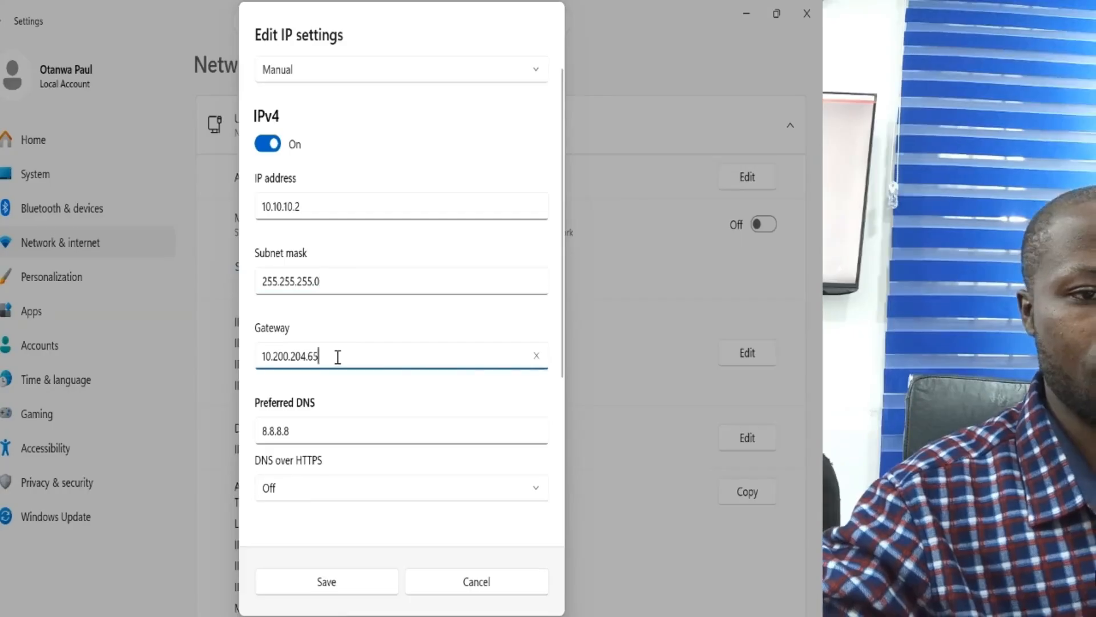
key("BackSpace")
key("BackSpace")
key("BackSpace")
key("BackSpace")
key("BackSpace")
key("BackSpace")
key("BackSpace")
key("BackSpace")
key("BackSpace")
key("BackSpace")
key("BackSpace")
key("BackSpace")
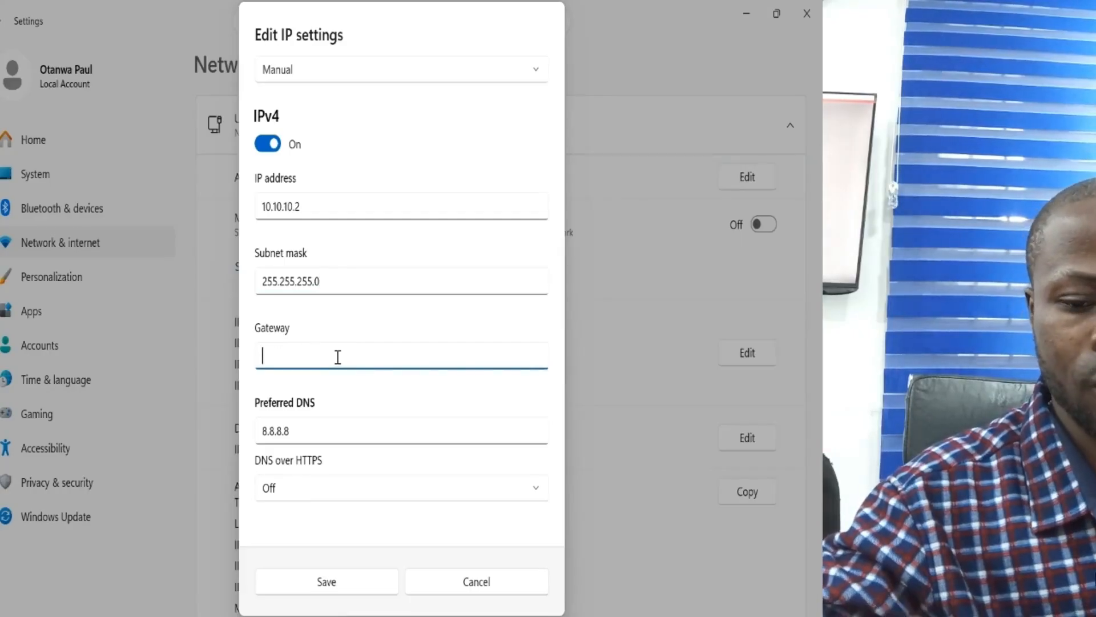
type("10.10.10.1")
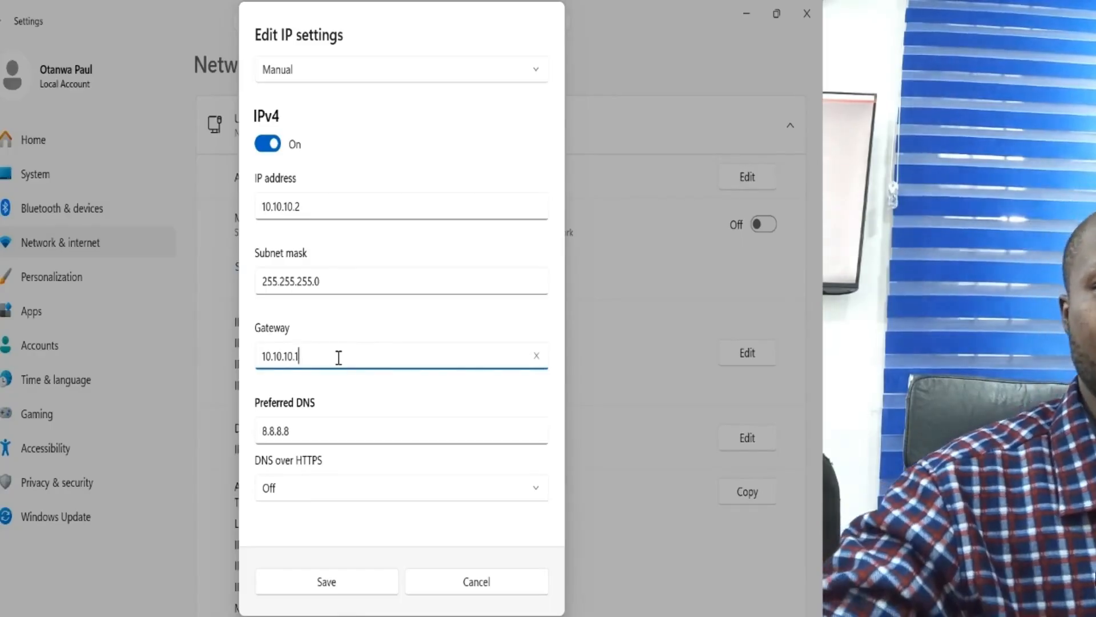
scroll(407, 490, "down", 3)
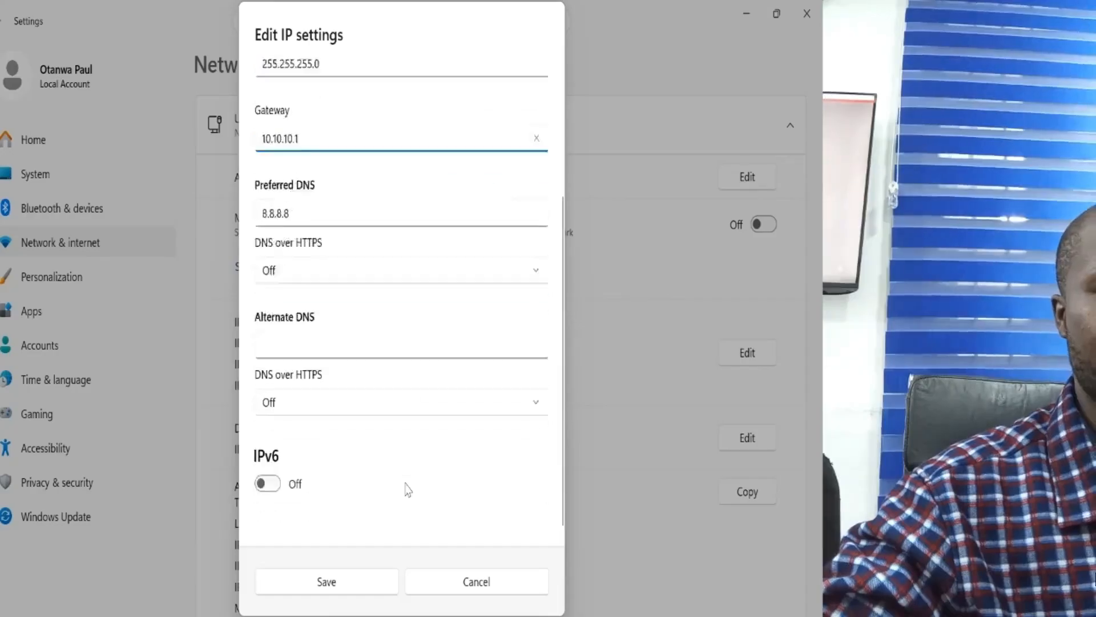
left_click(345, 588)
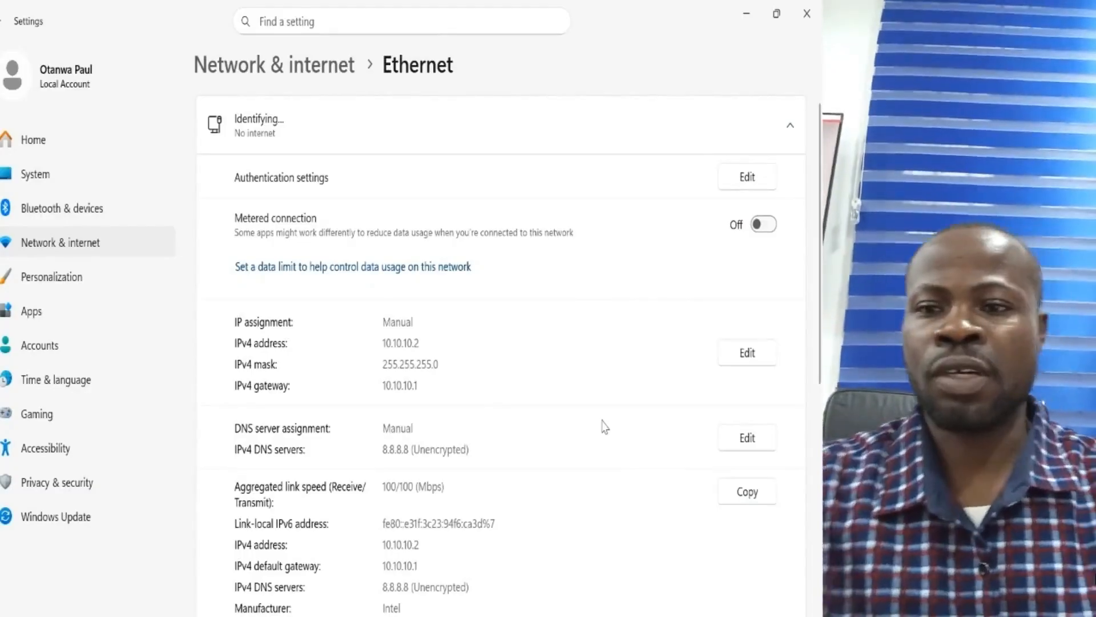
Step: Ping 10.10.10.1 from a Command Prompt to test the link to the router, and close the prompt
key("super")
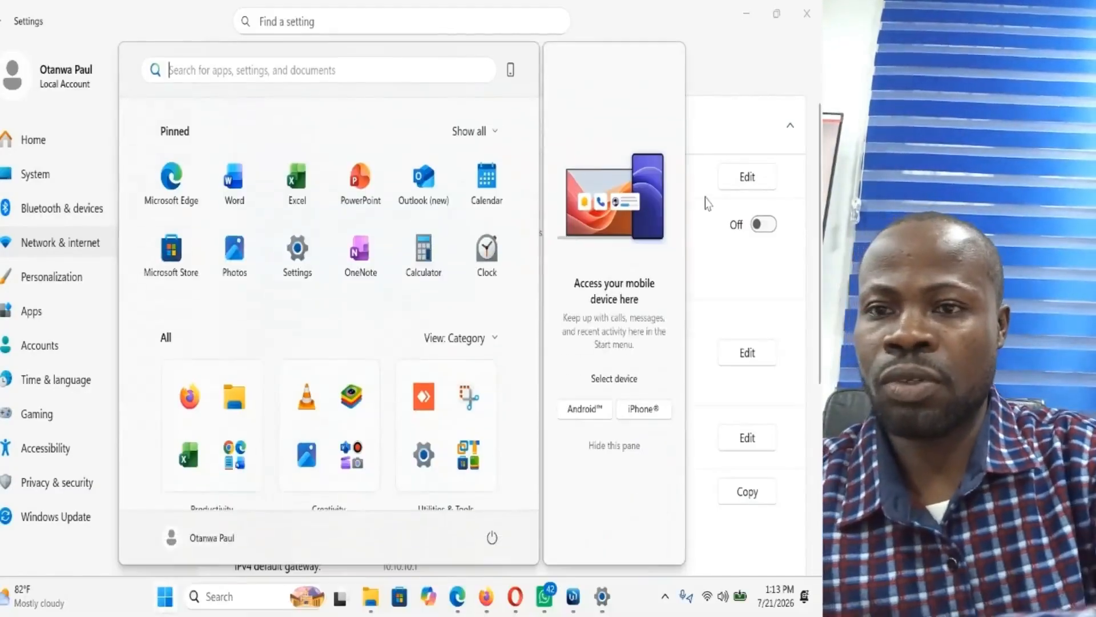
type("cmd")
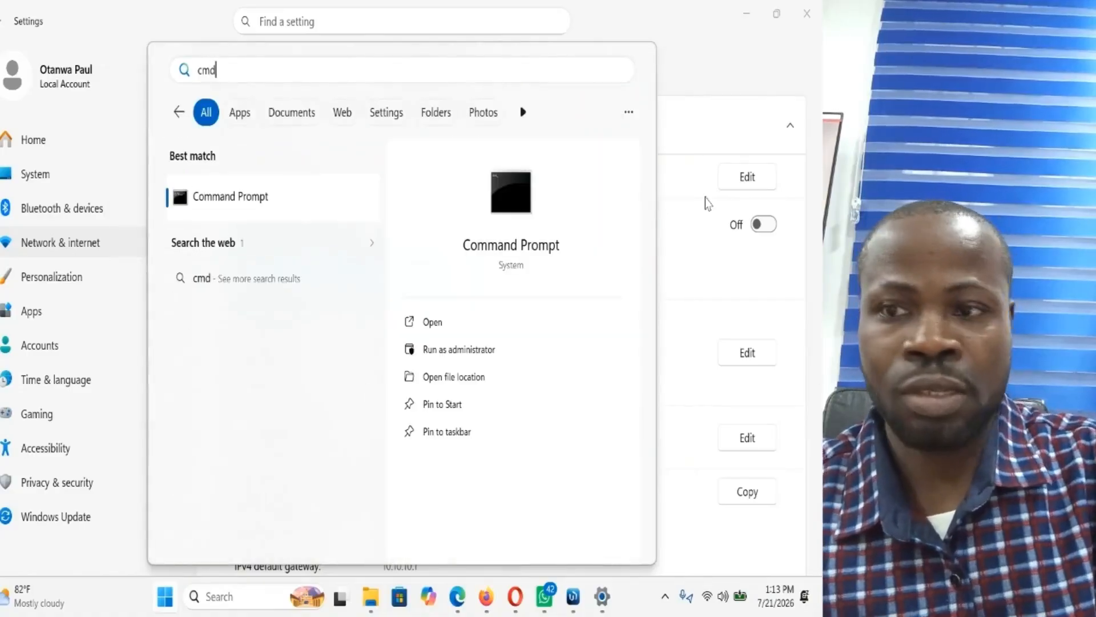
key("Return")
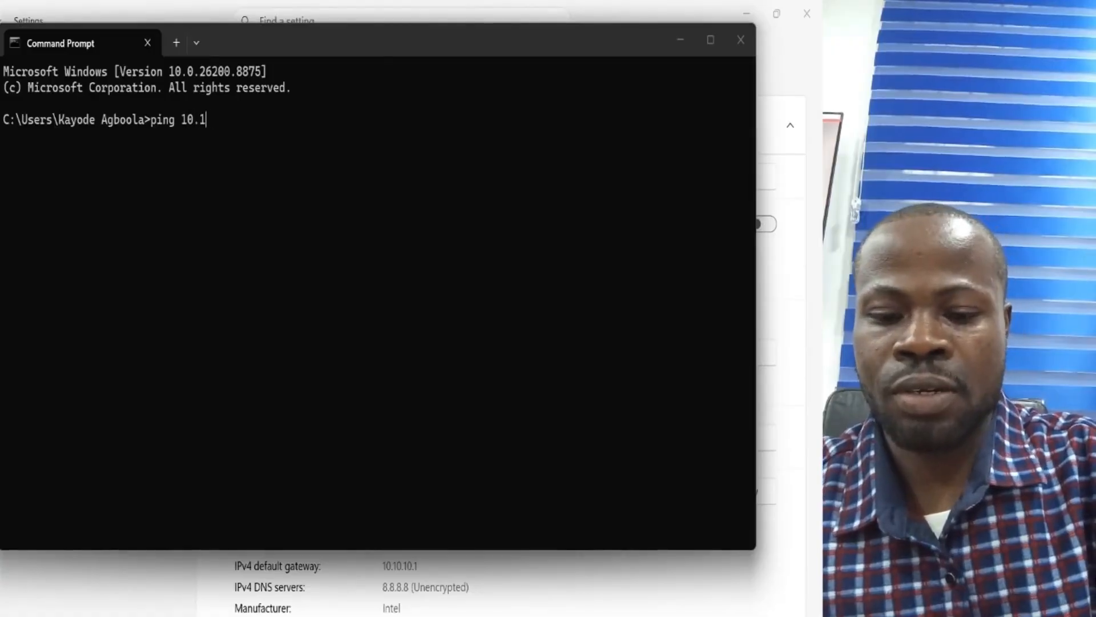
key("Return")
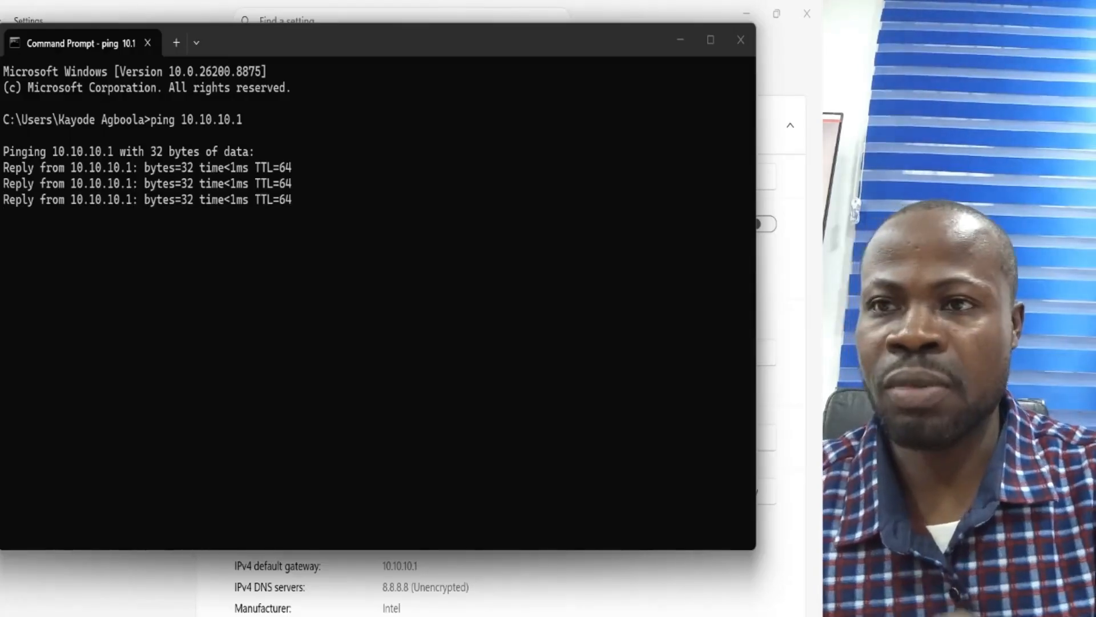
left_click(741, 39)
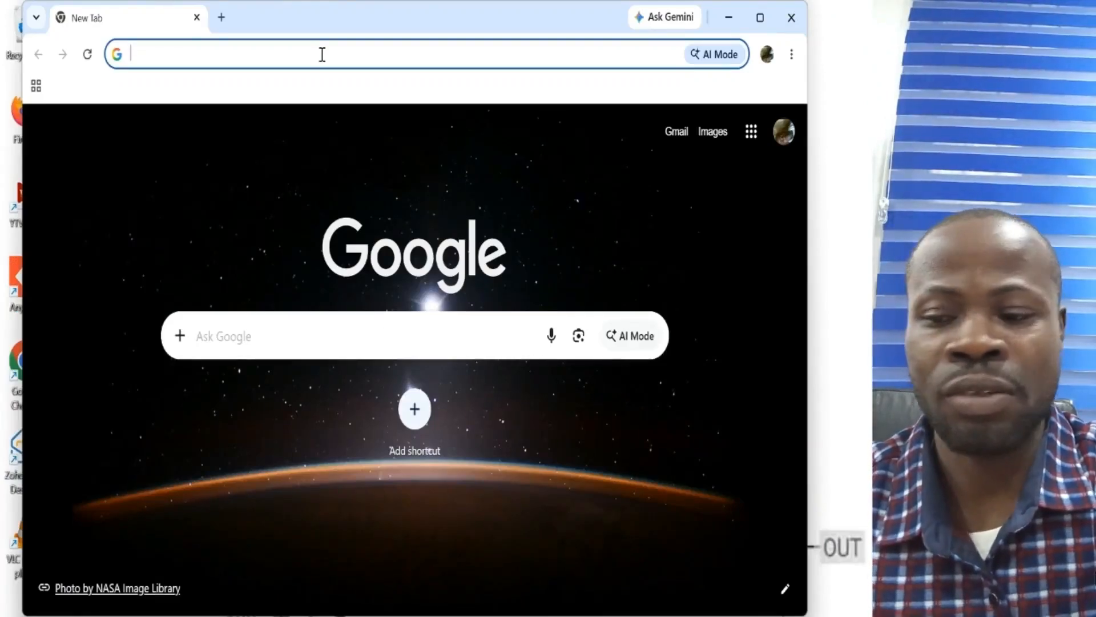
Step: Load the router's web interface at 10.10.10.1 in Chrome and maximize the browser window
type("10.10.1")
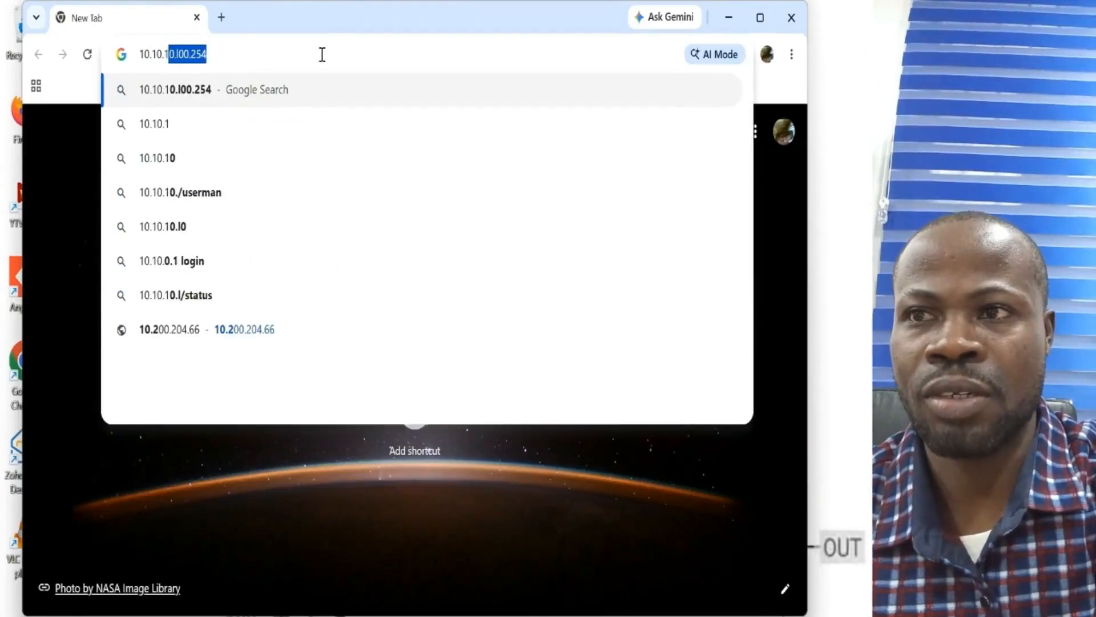
type("0.1")
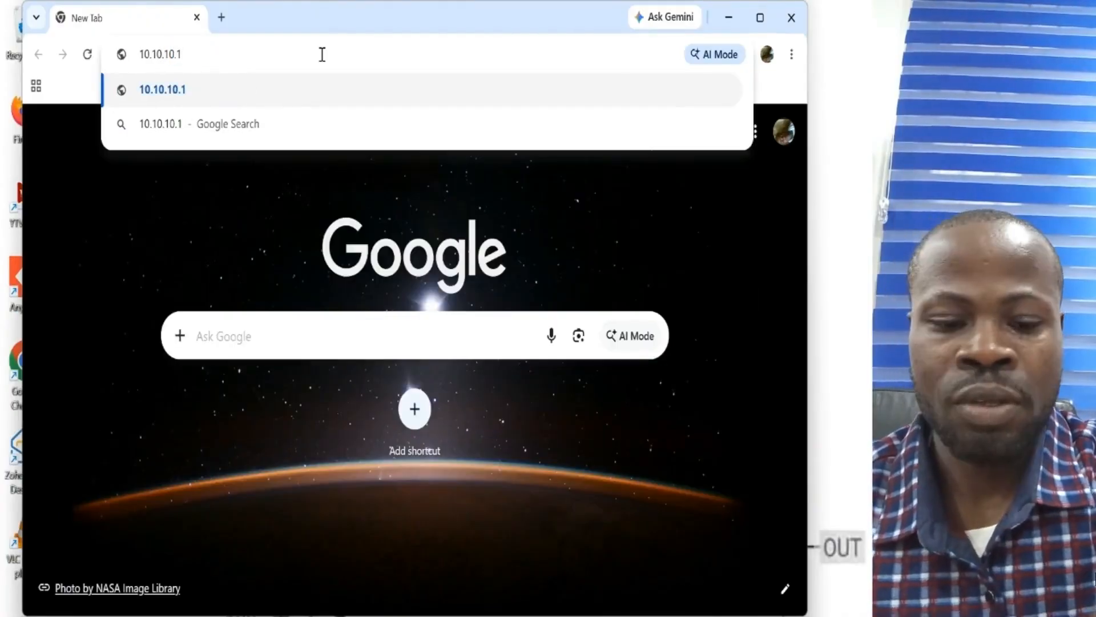
key("Return")
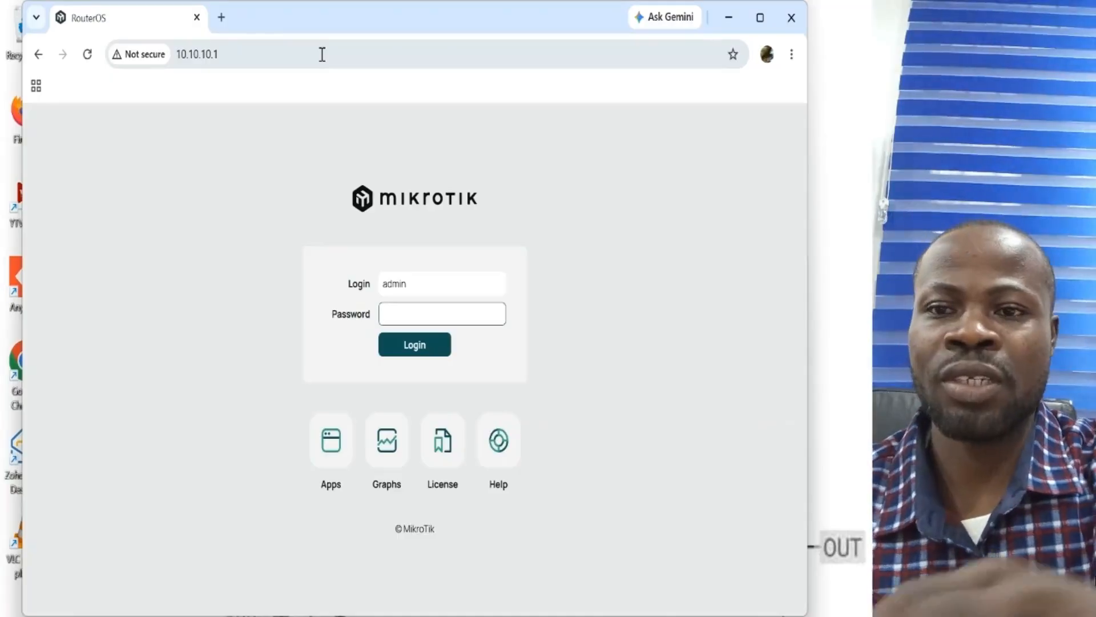
left_click(760, 17)
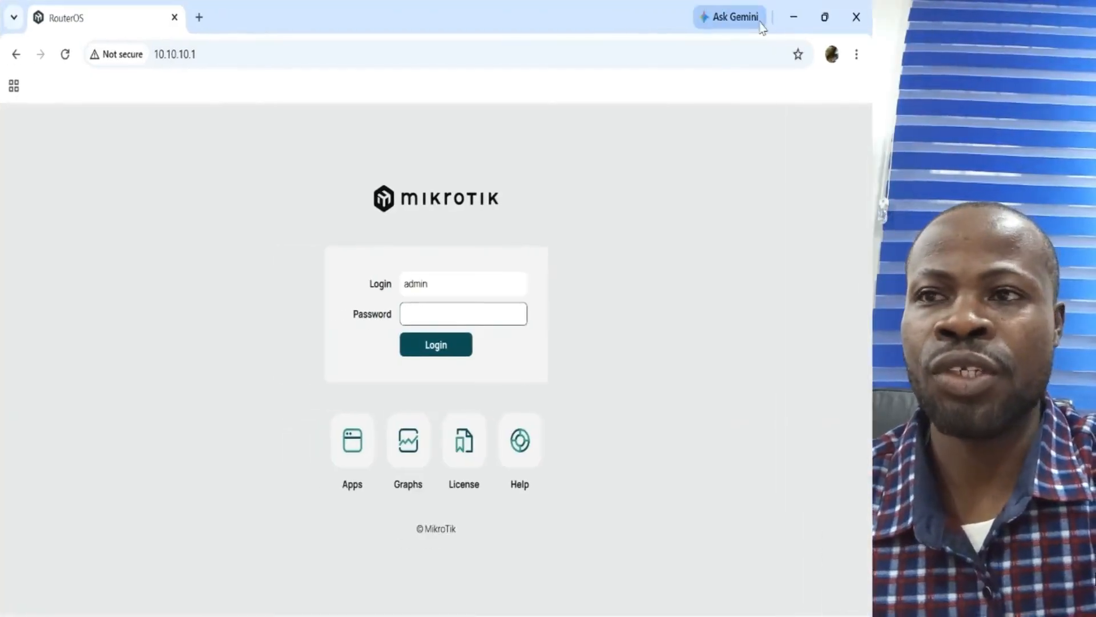
Step: Log in to the router as admin with the account password and dismiss the offer to save it
left_click(442, 313)
type("•••")
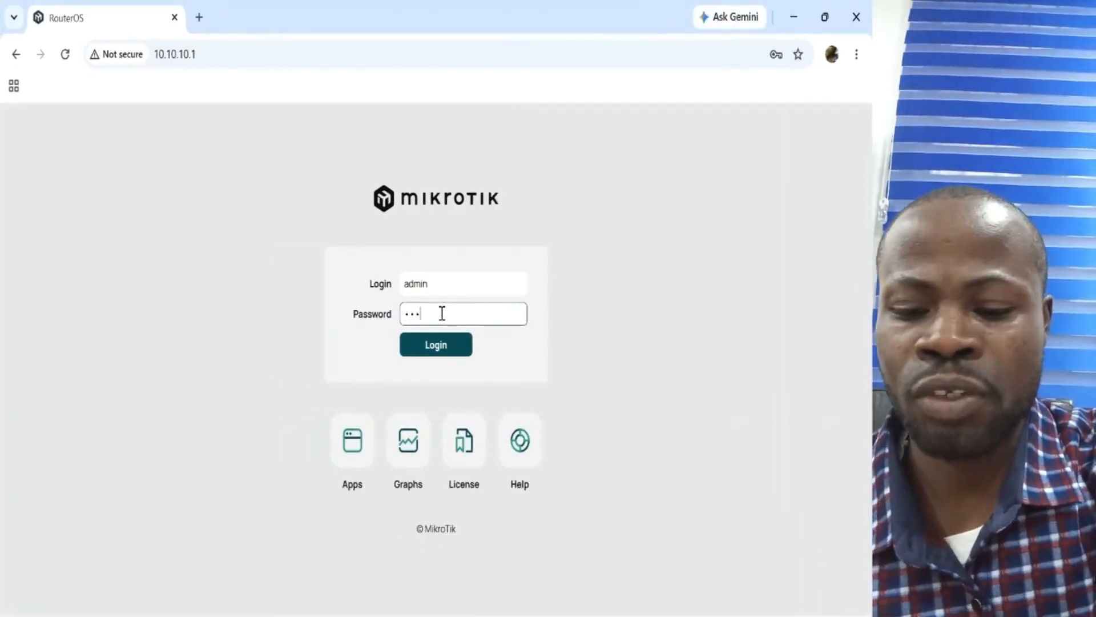
type("••")
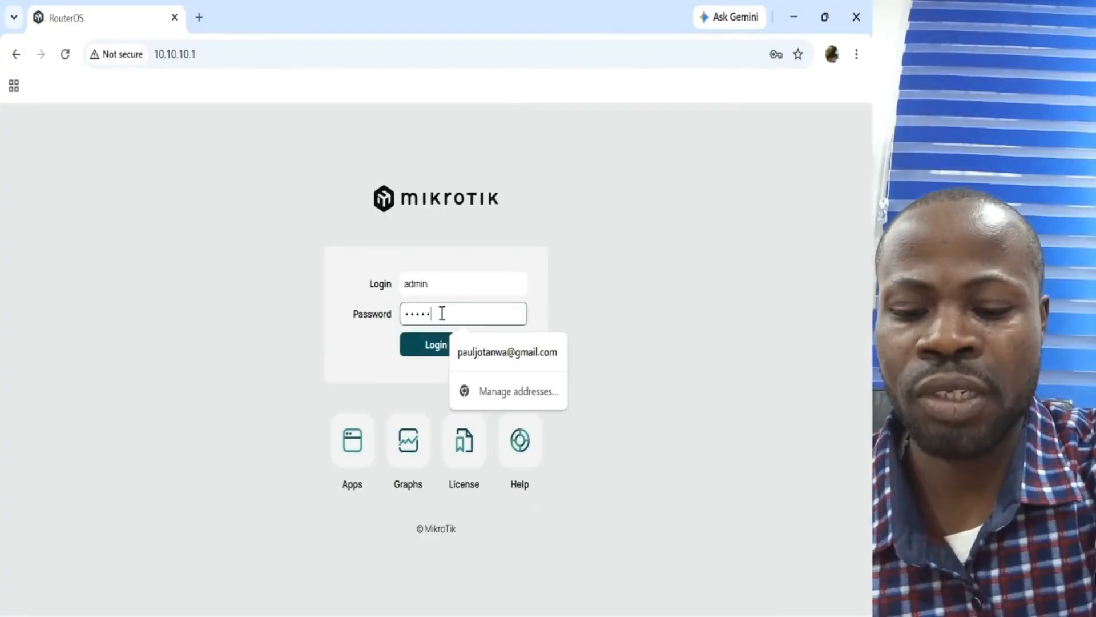
left_click(434, 345)
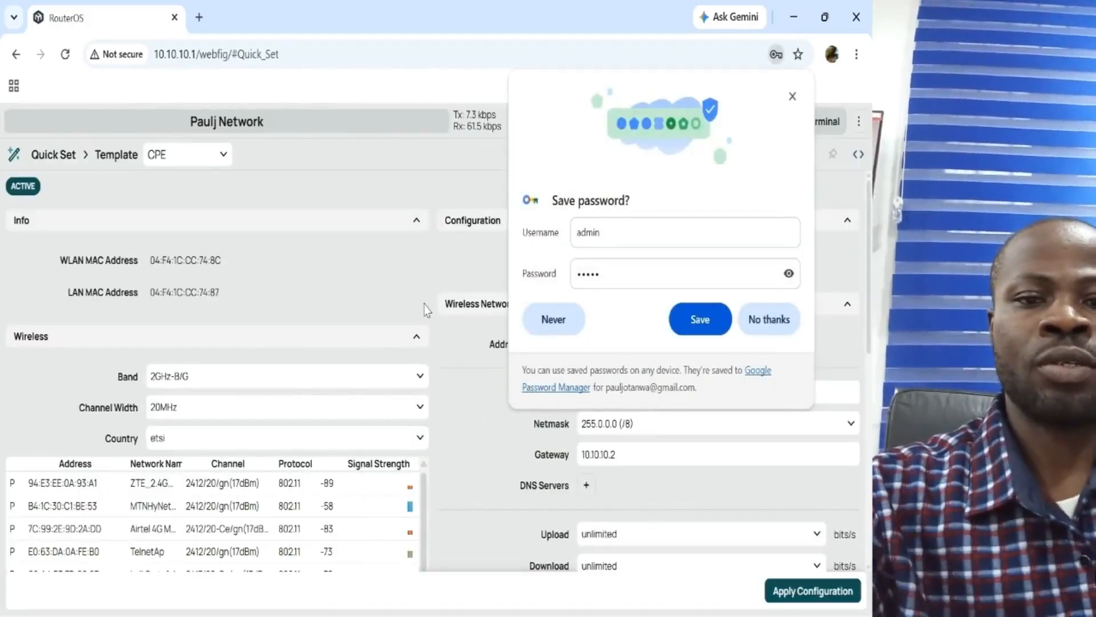
left_click(793, 96)
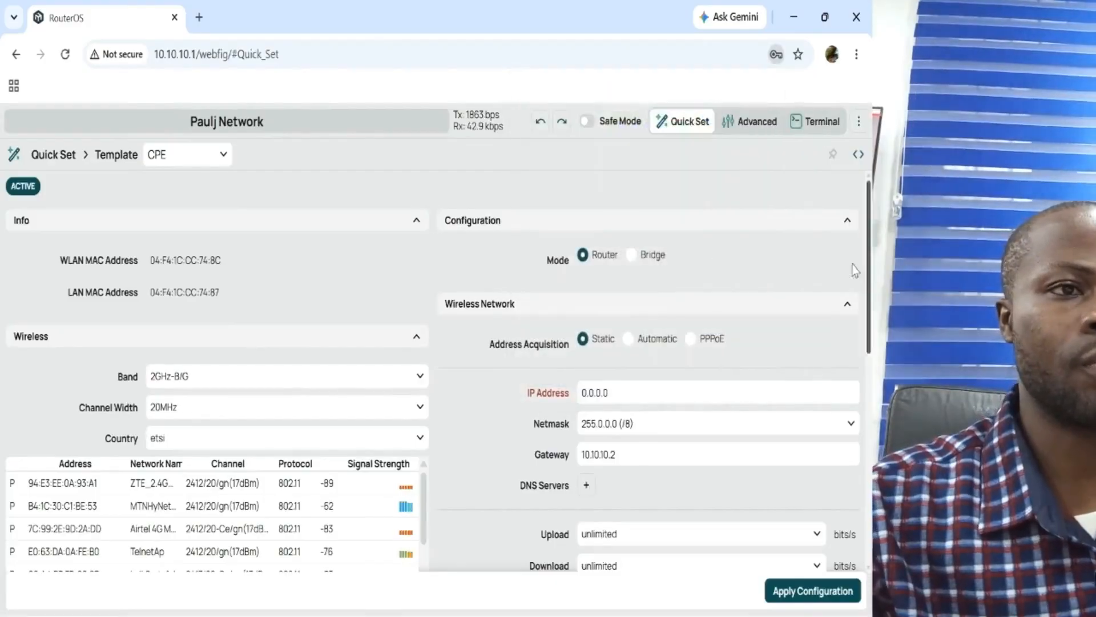
Step: Switch the router's web interface to the advanced view and open the system's Reset Configuration page
left_click(766, 129)
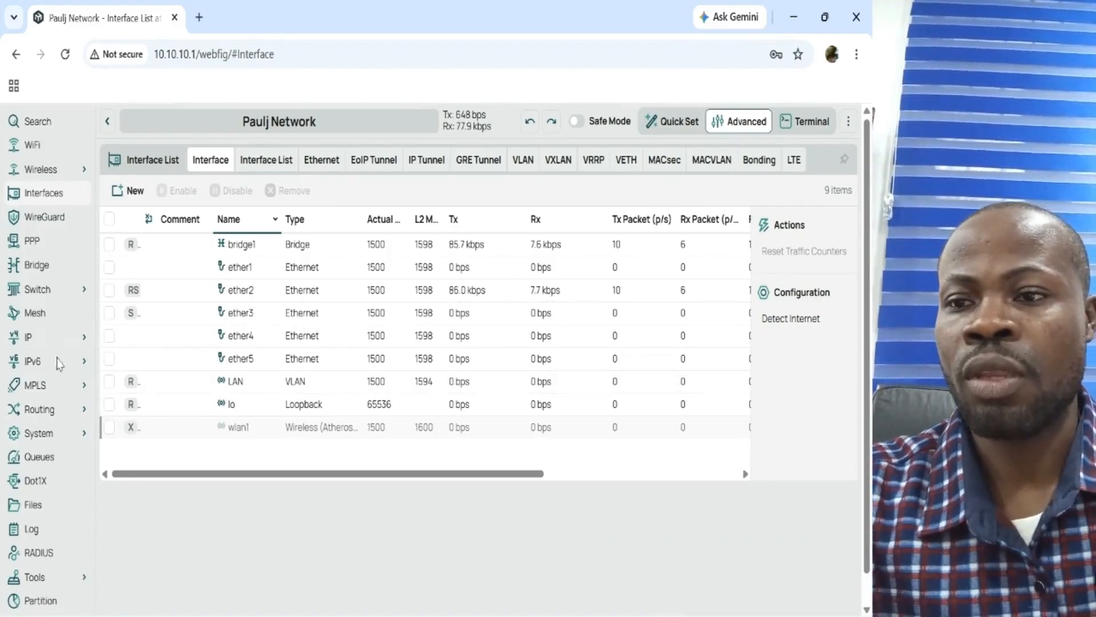
scroll(36, 553, "down", 1)
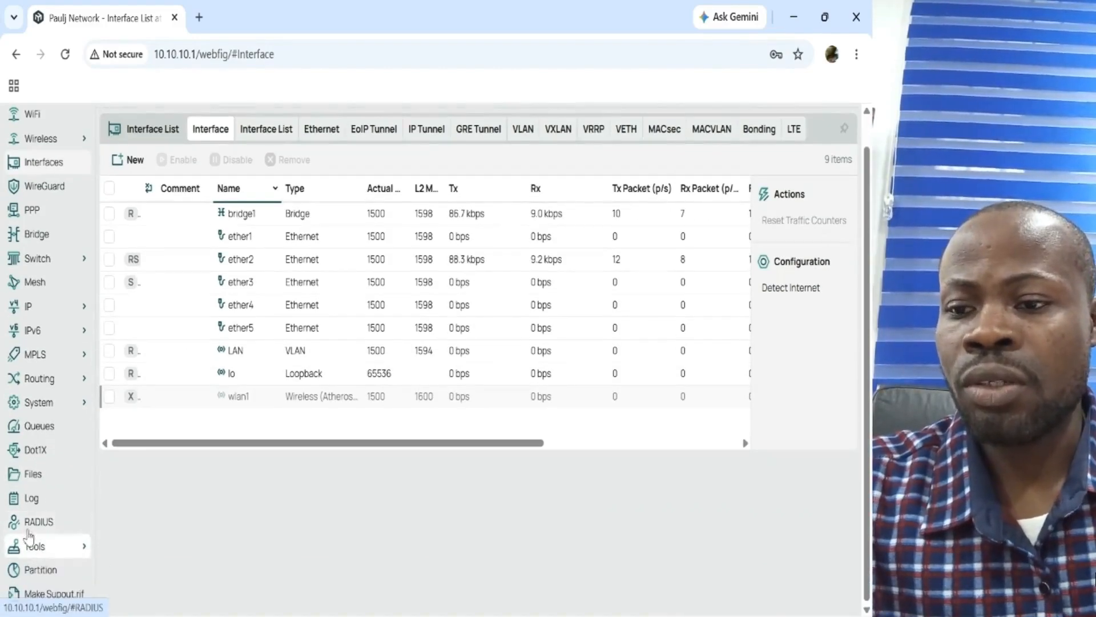
left_click(65, 406)
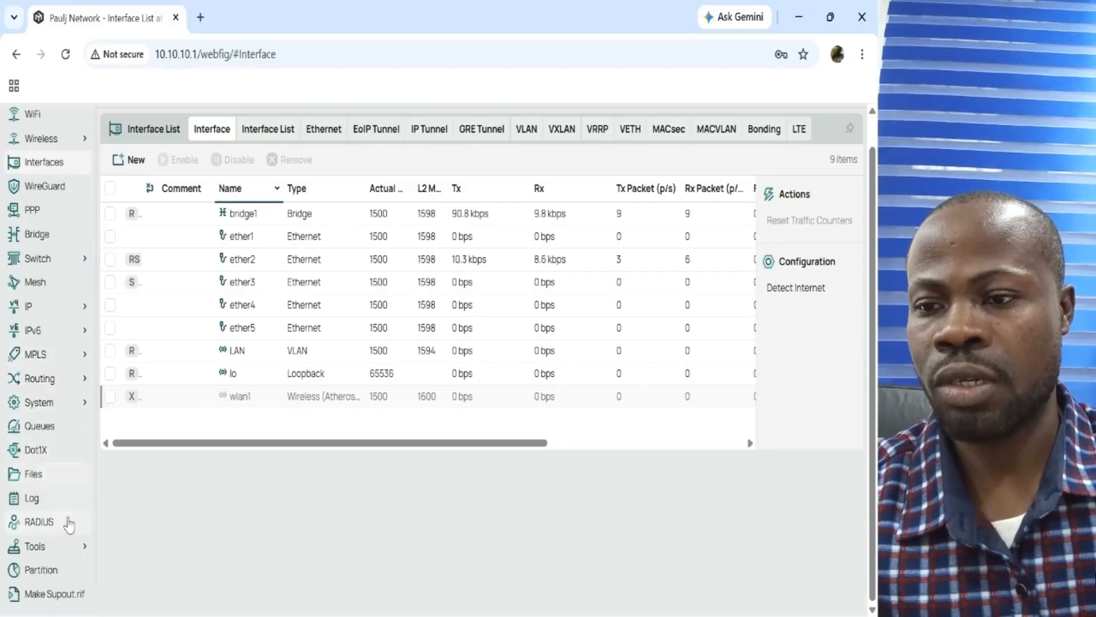
left_click(56, 405)
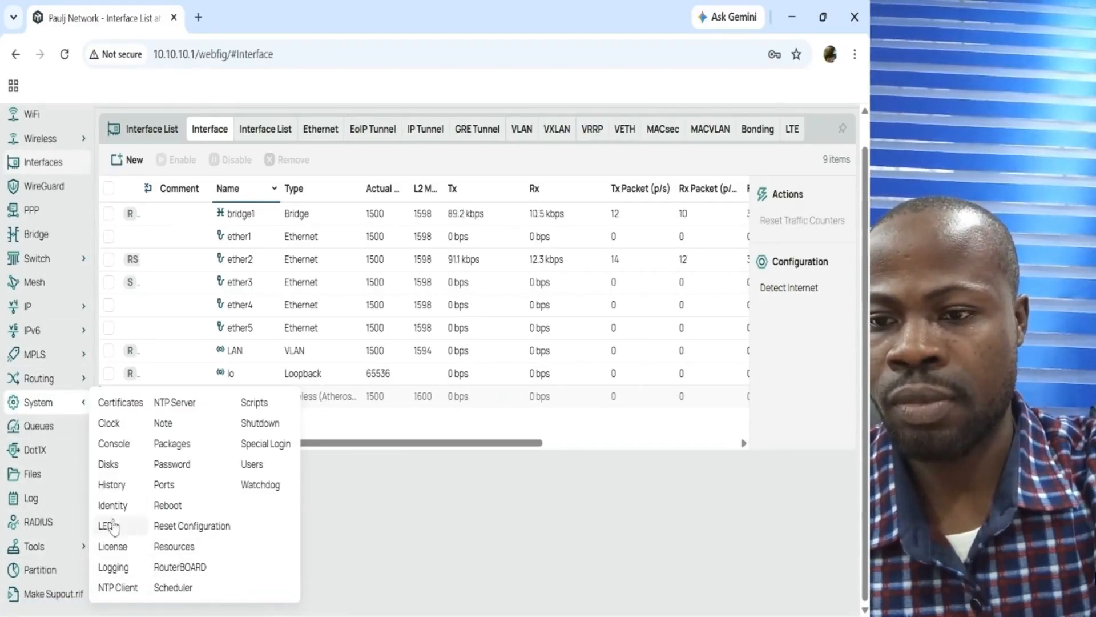
left_click(204, 529)
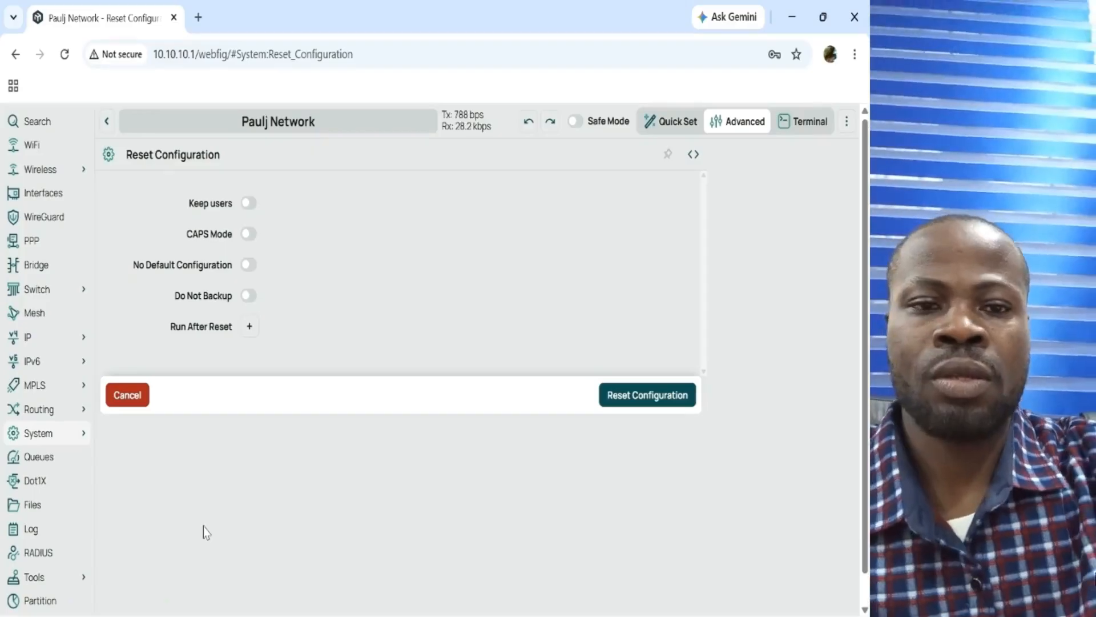
Step: Reset the router's configuration with all reset options off, confirm the reboot, reload the login page and close the browser
left_click(646, 398)
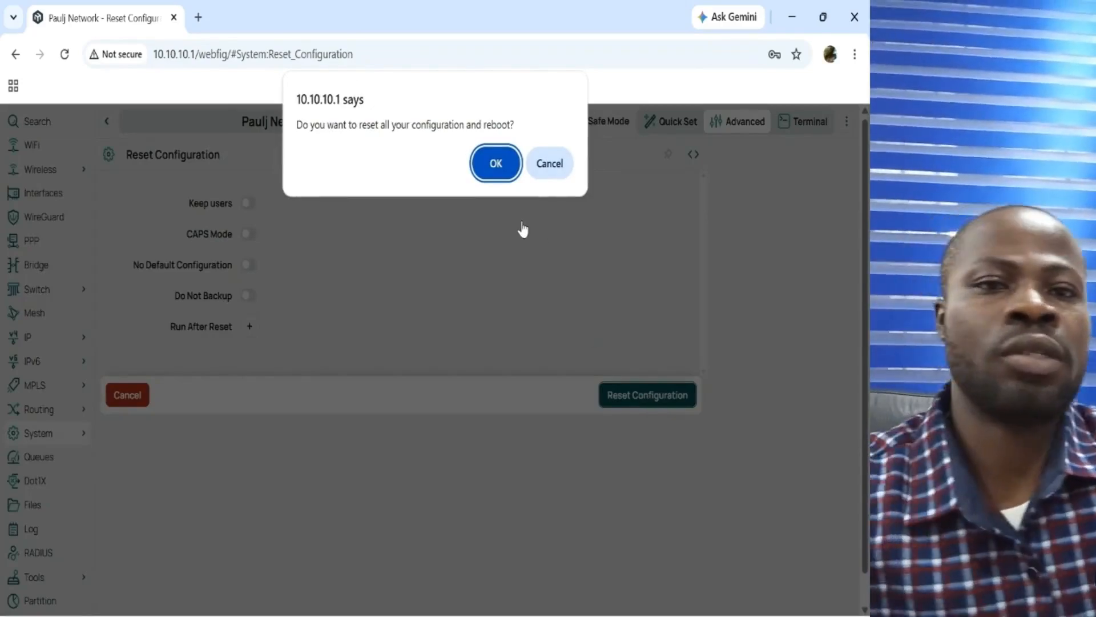
left_click(496, 163)
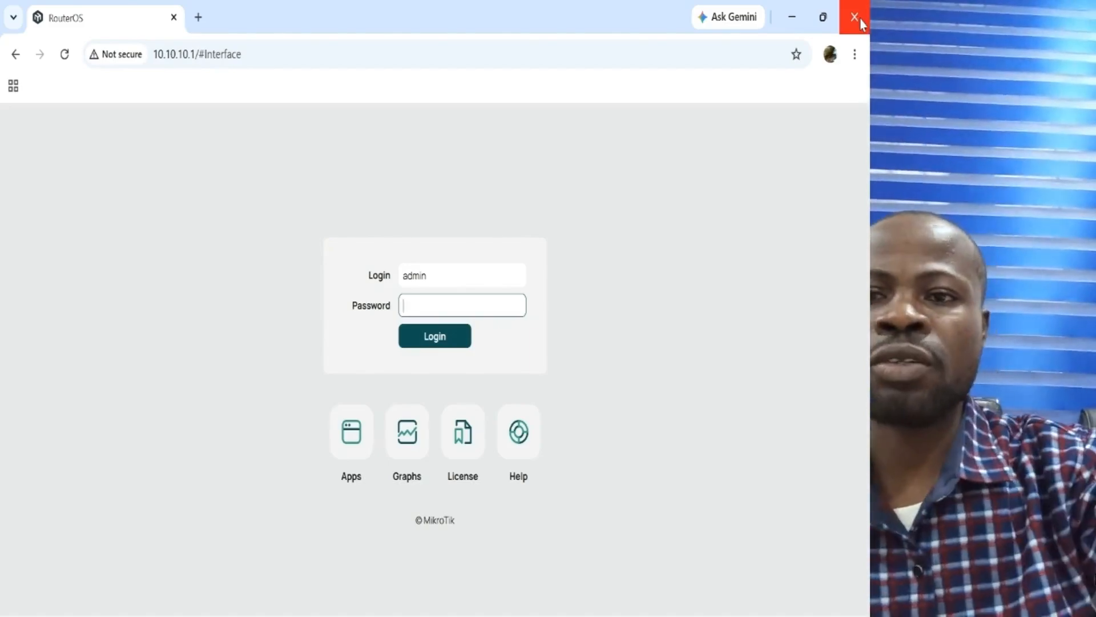
left_click(68, 57)
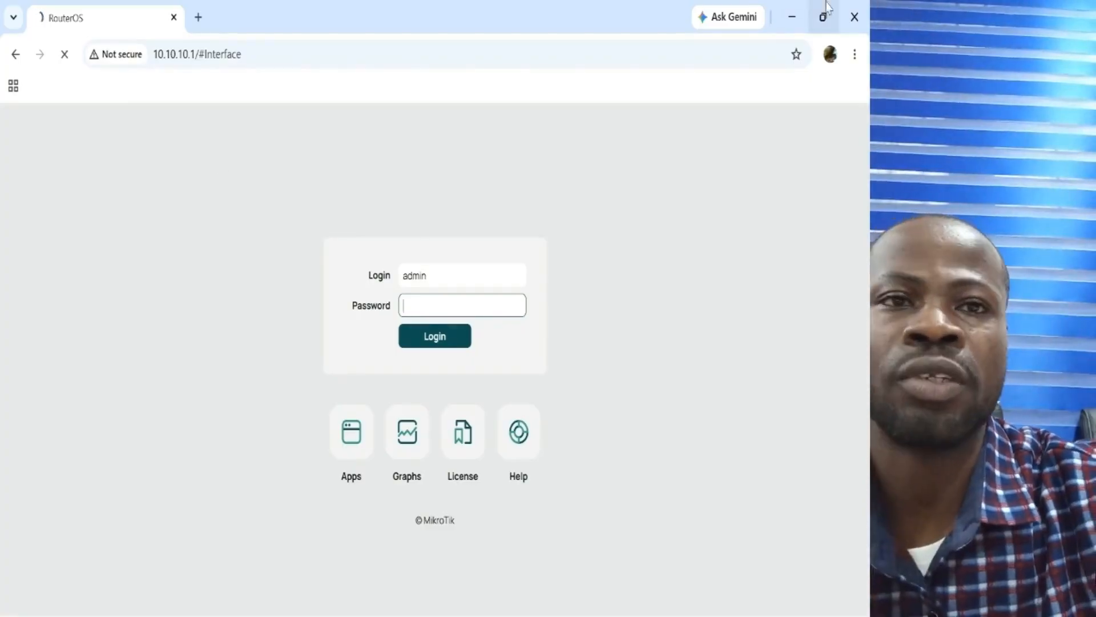
left_click(852, 19)
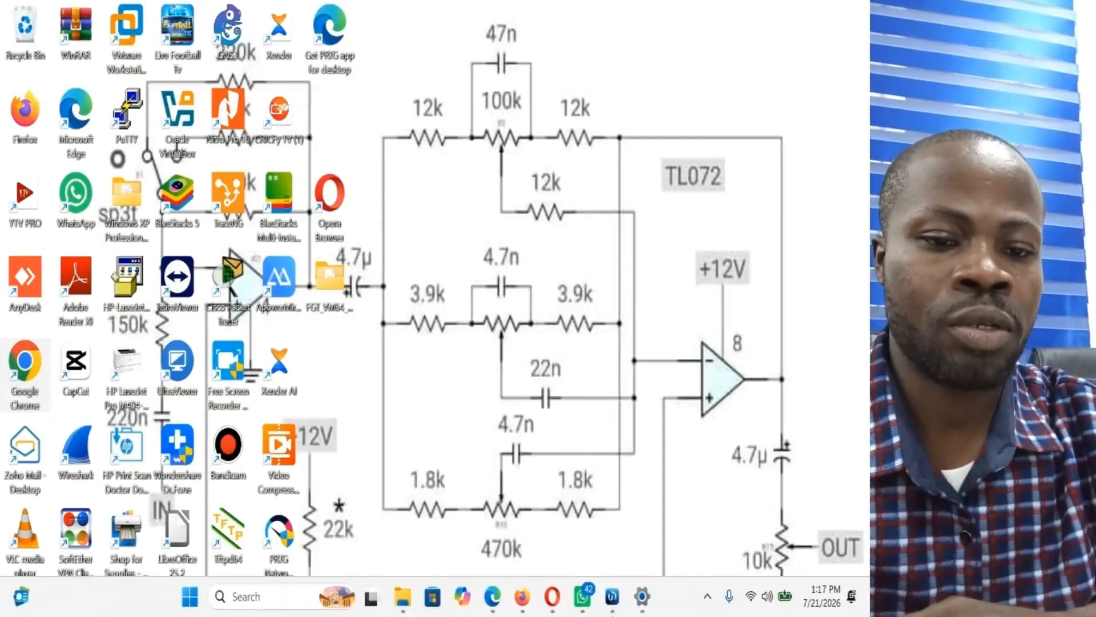
Step: Switch to WinBox, close the lost session, refresh the neighbors and select the router at 192.168.88.1
left_click(612, 596)
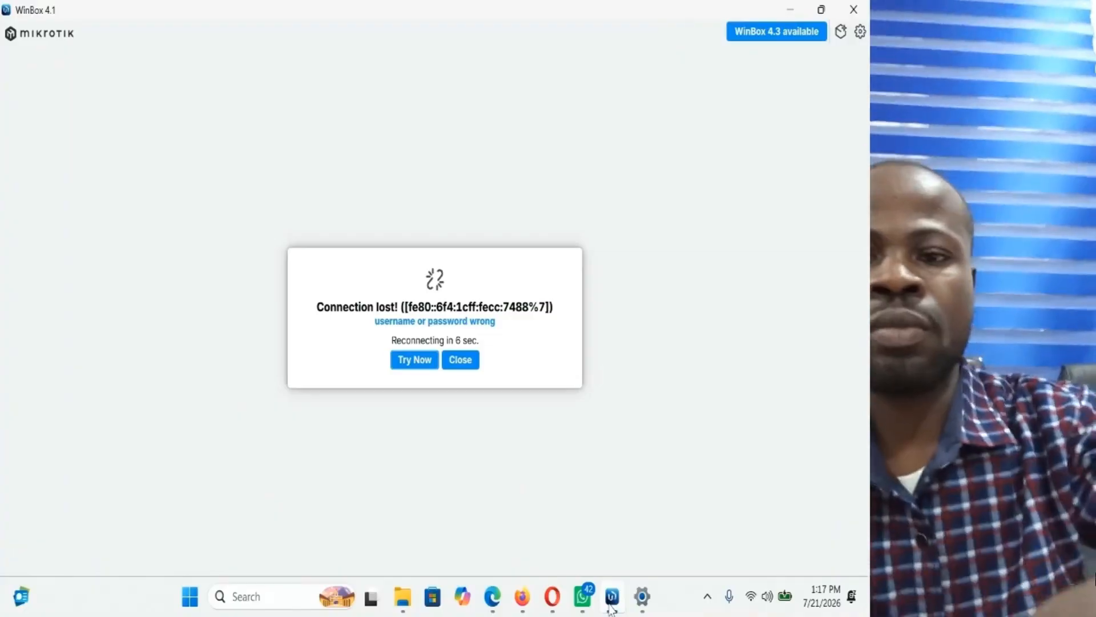
left_click(461, 361)
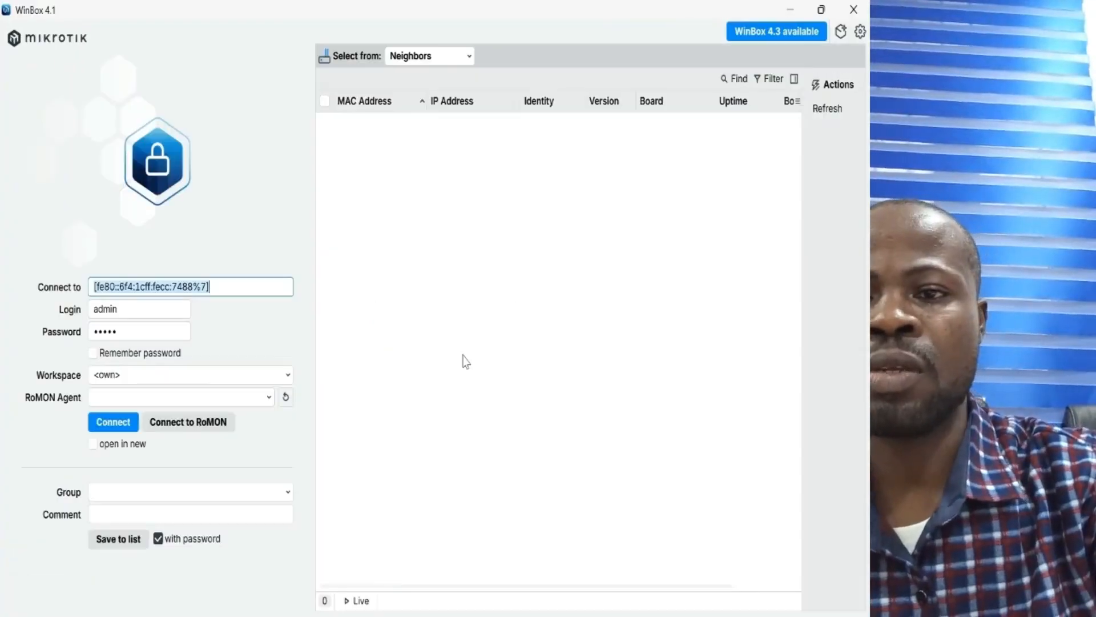
left_click(828, 121)
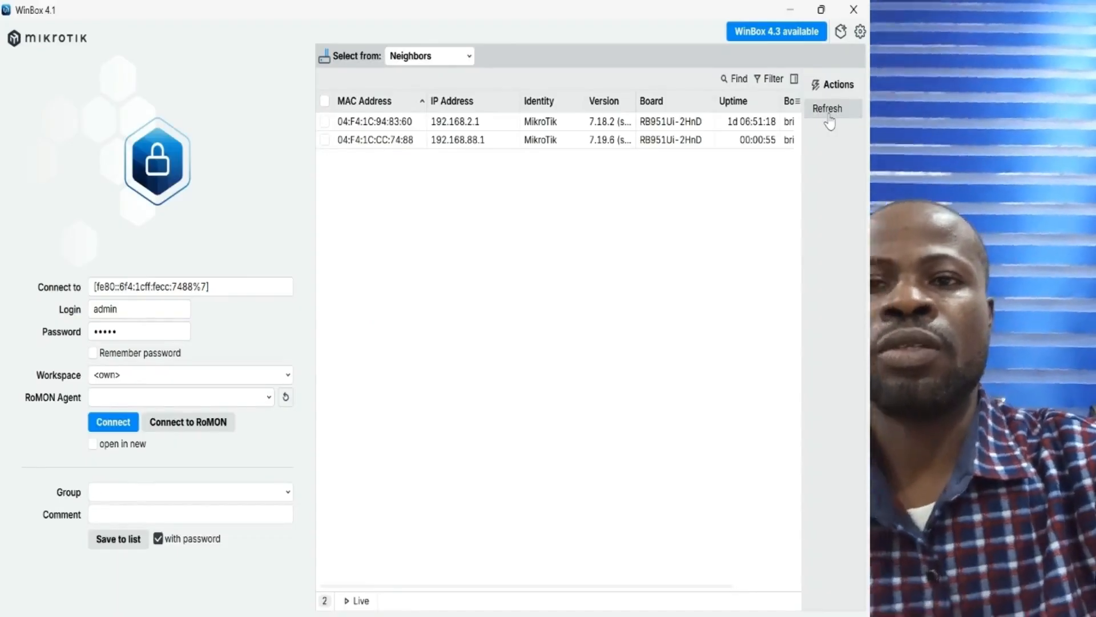
left_click(471, 143)
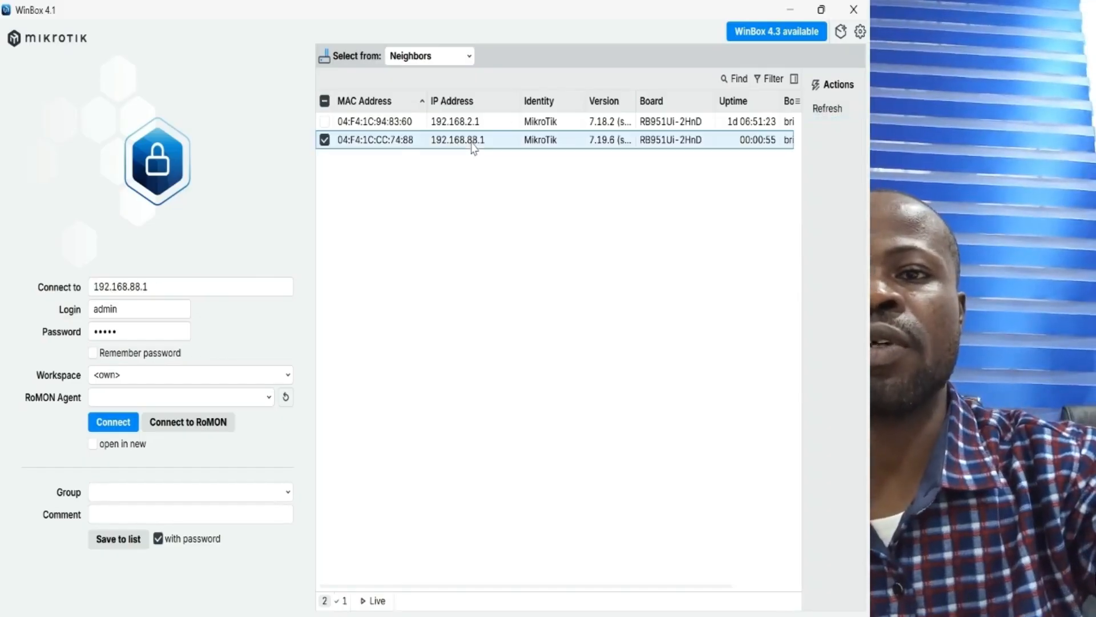